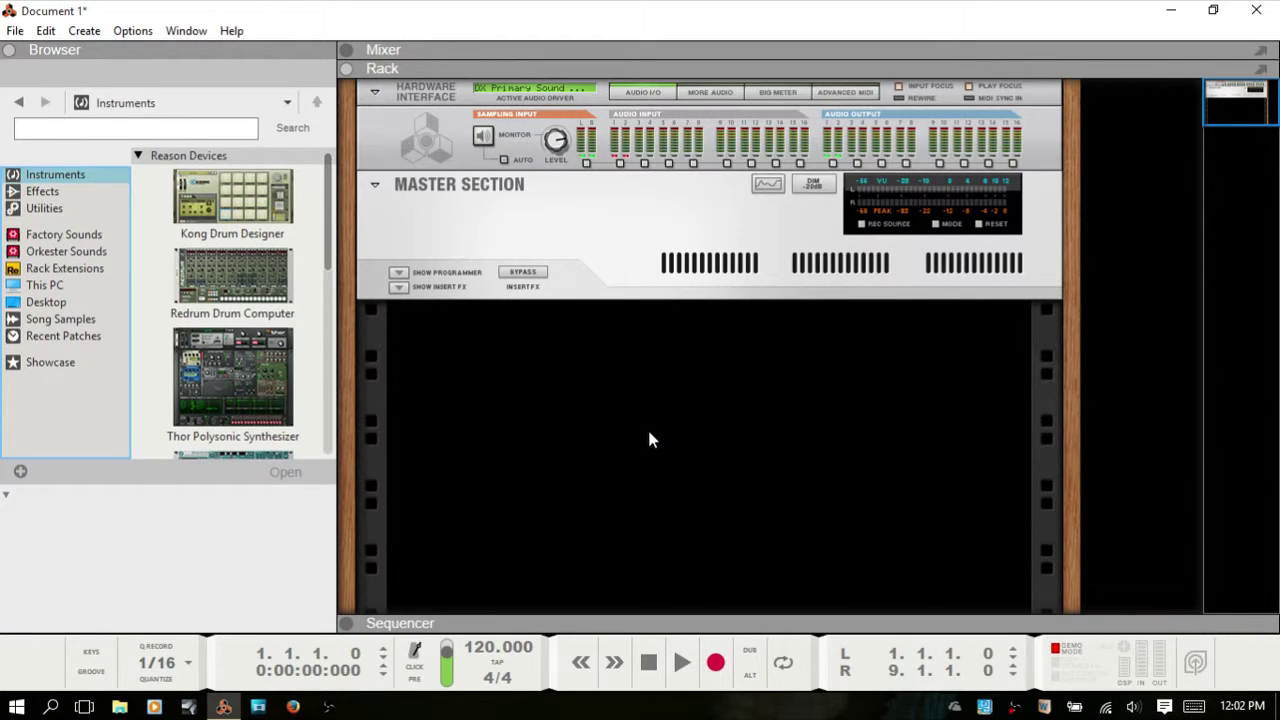
- Drag the Kong Drum Designer into the rack under the Master Section, loading the Kong Kit patch
{"action": "left_click", "coordinate": [285, 200]}
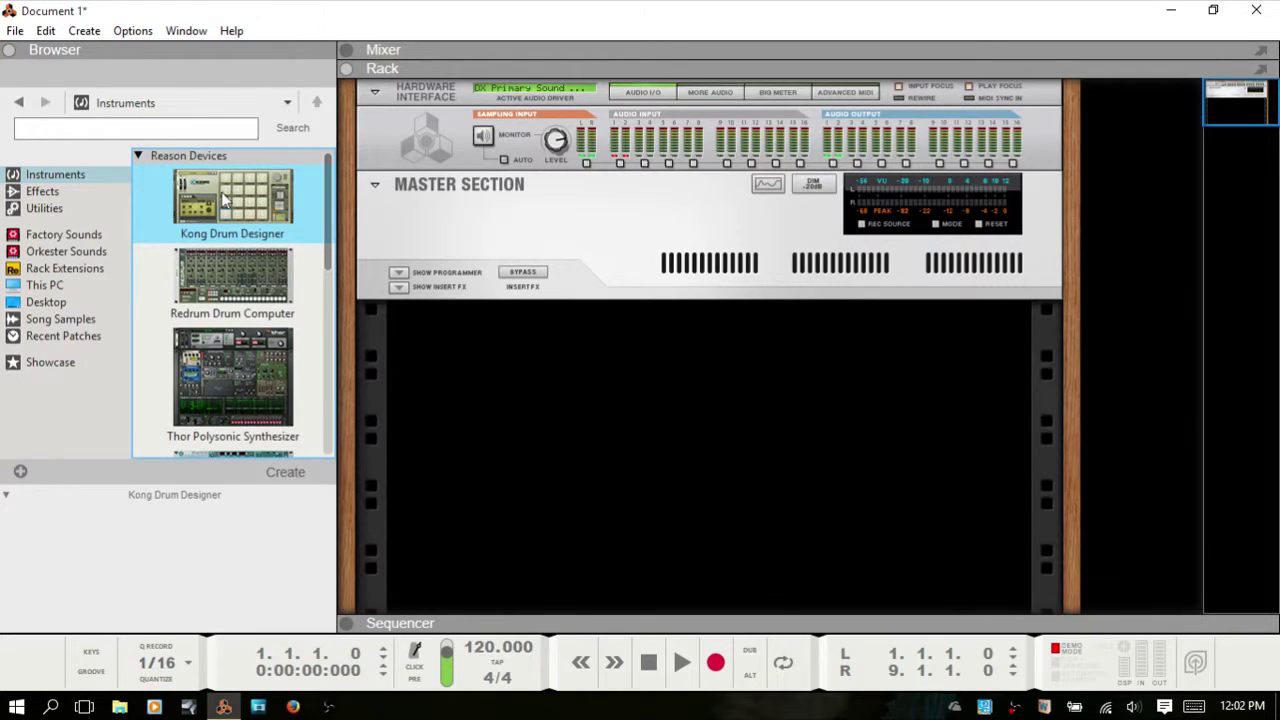
{"action": "mouse_move", "coordinate": [227, 203]}
{"action": "left_mouse_down"}
{"action": "mouse_move", "coordinate": [557, 422]}
{"action": "mouse_move", "coordinate": [592, 414]}
{"action": "mouse_move", "coordinate": [591, 397]}
{"action": "left_mouse_up"}
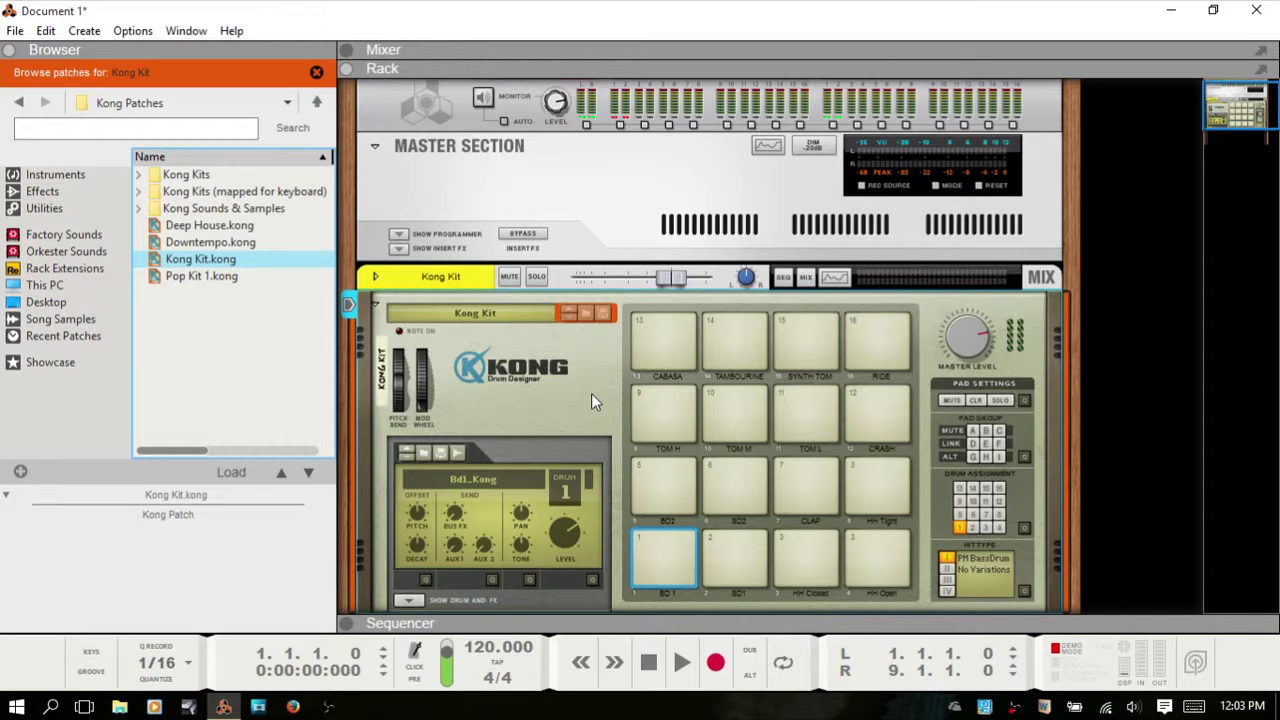
{"action": "key", "text": "F4"}
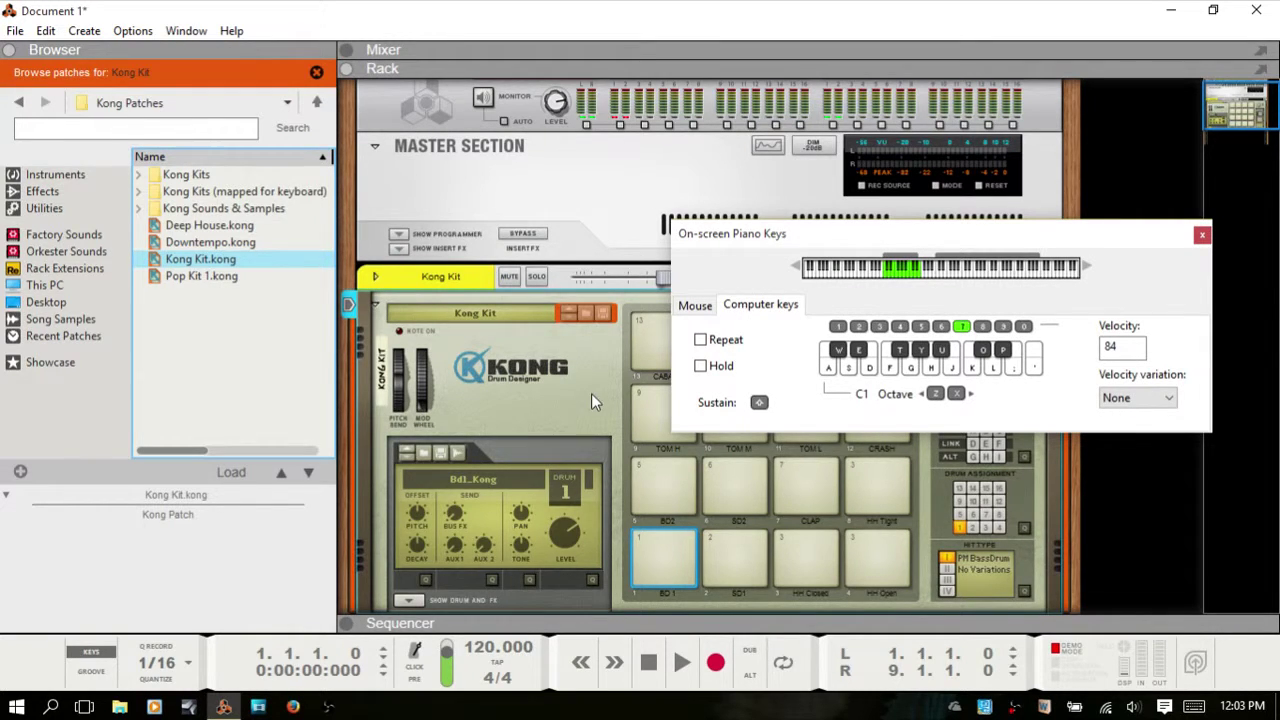
{"action": "key", "text": "a"}
{"action": "key", "text": "s"}
{"action": "key", "text": "d"}
{"action": "key", "text": "j"}
{"action": "key", "text": "k"}
{"action": "key", "text": "l"}
{"action": "key", "text": "g"}
{"action": "key", "text": "f"}
{"action": "key", "text": "s"}
{"action": "key", "text": "F4"}
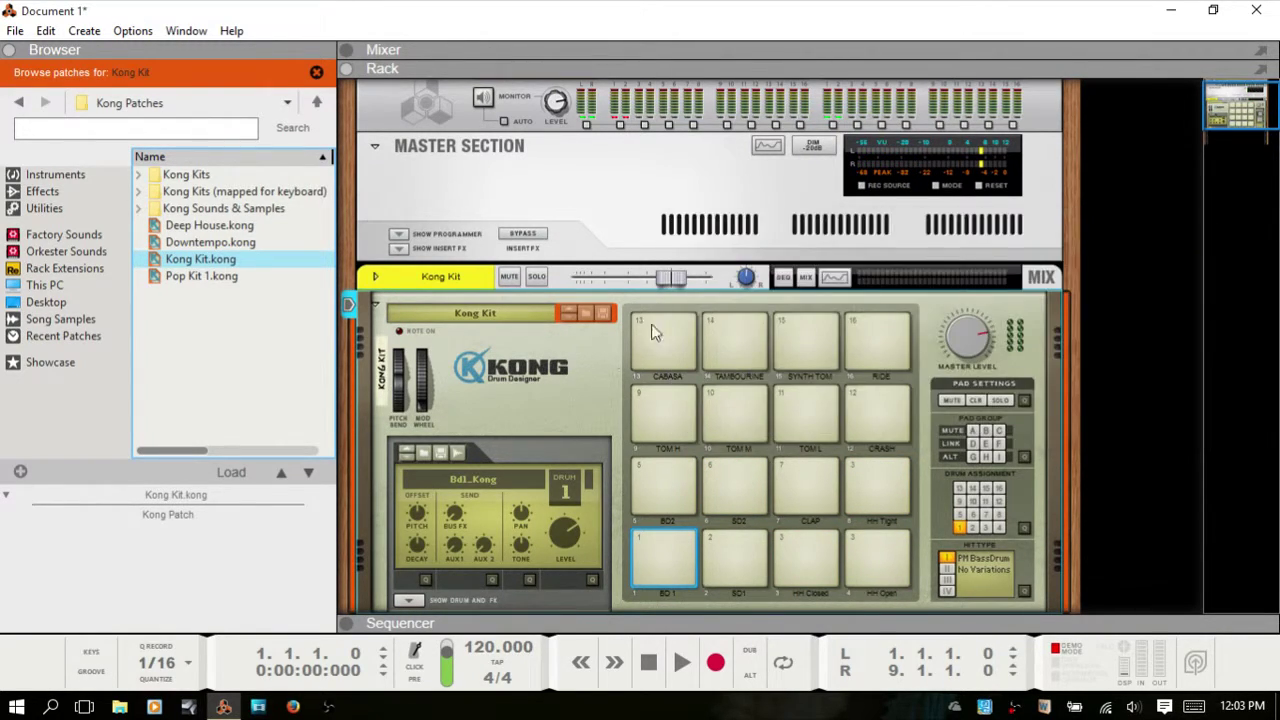
{"action": "scroll", "coordinate": [657, 318], "scroll_direction": "down", "scroll_amount": 2}
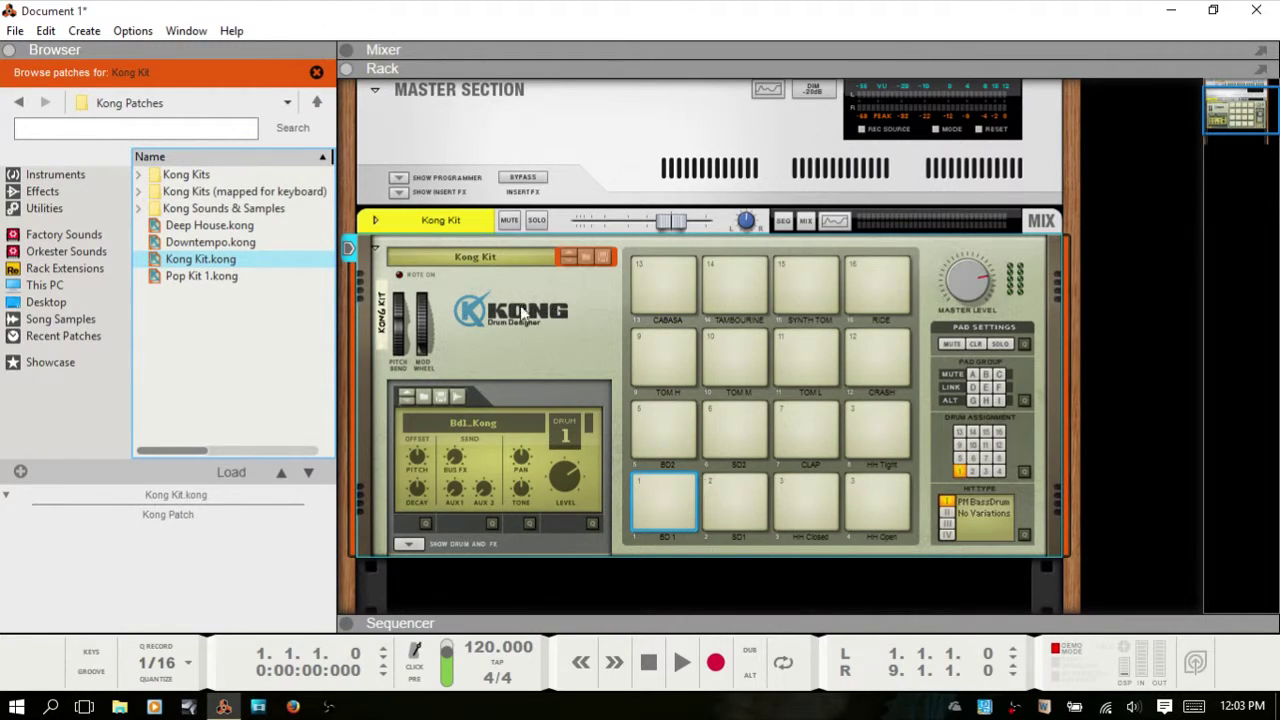
- Open Kong Kits > Club Kits and load the Cinematic 1 kit into Kong
{"action": "left_click", "coordinate": [487, 257]}
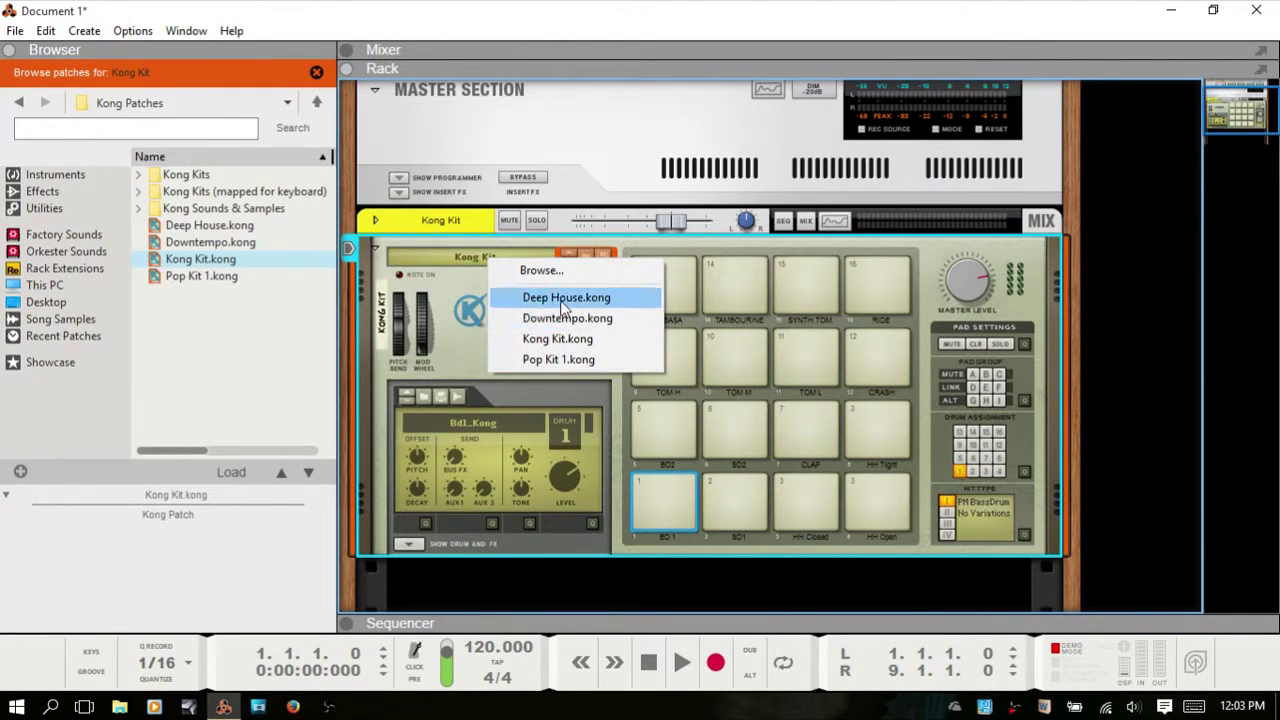
{"action": "left_click", "coordinate": [466, 310]}
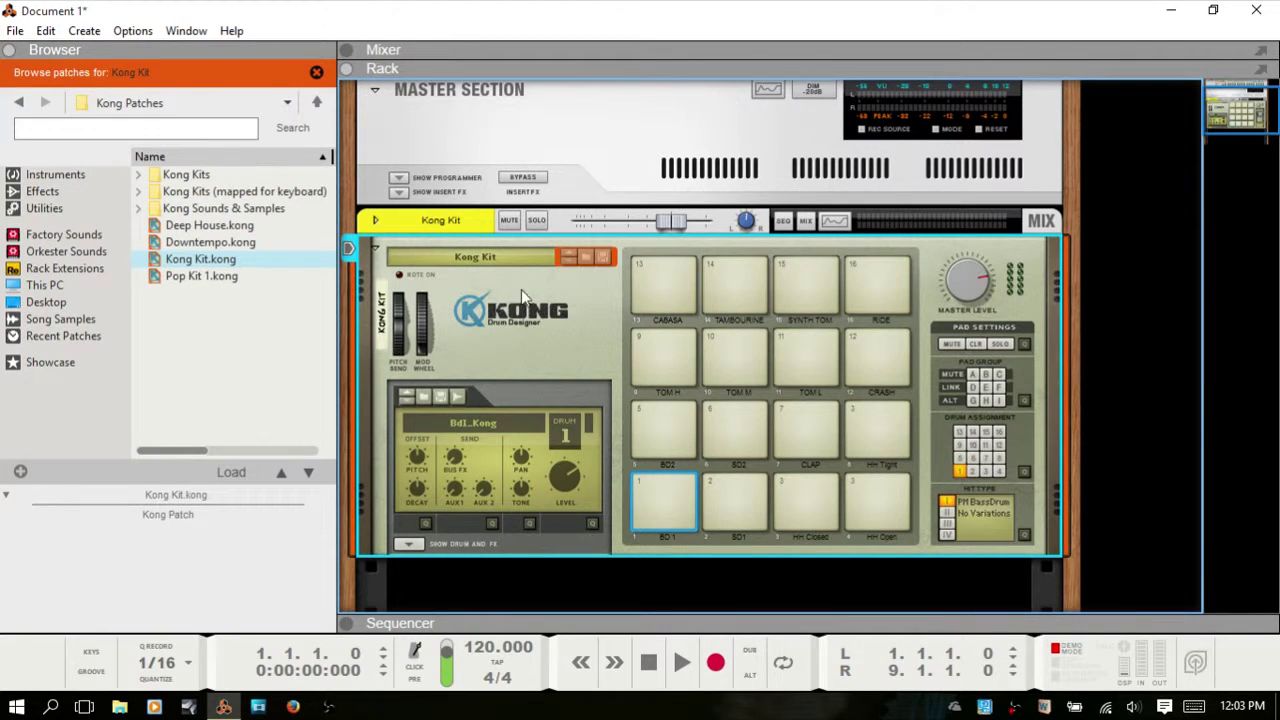
{"action": "left_click", "coordinate": [197, 178]}
{"action": "double_click", "coordinate": [197, 178]}
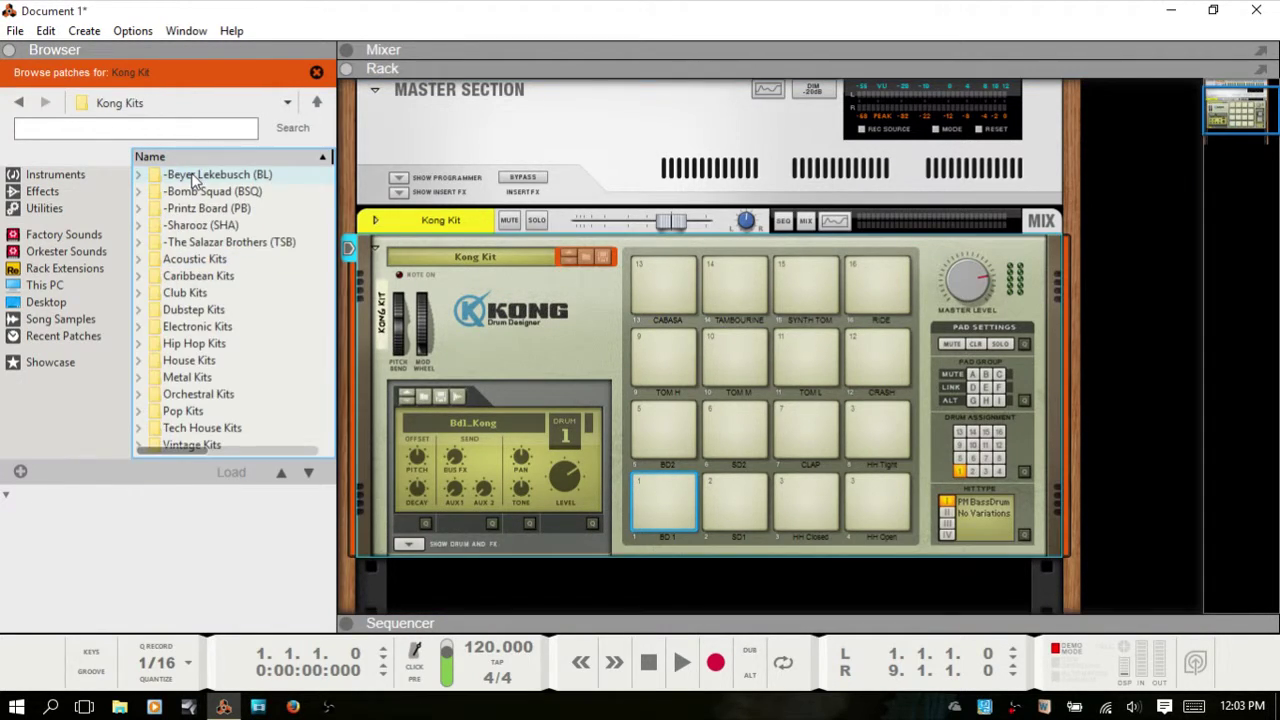
{"action": "double_click", "coordinate": [184, 294]}
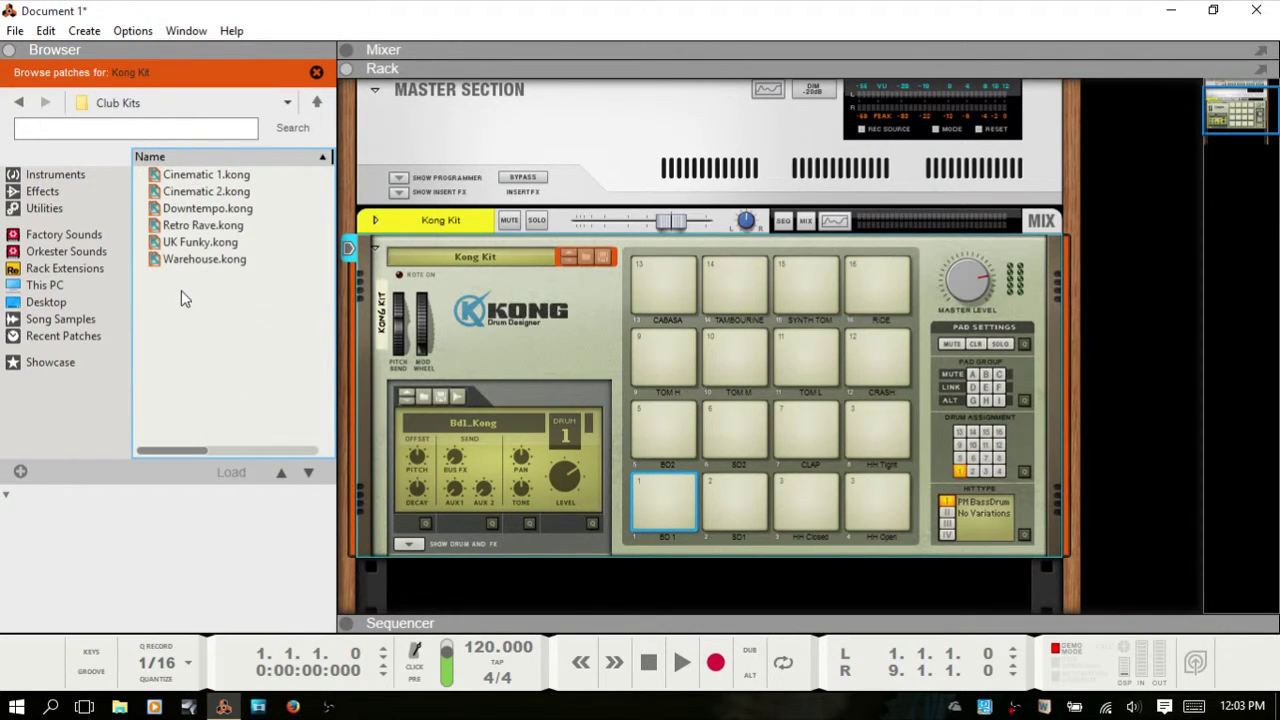
{"action": "left_click", "coordinate": [199, 180]}
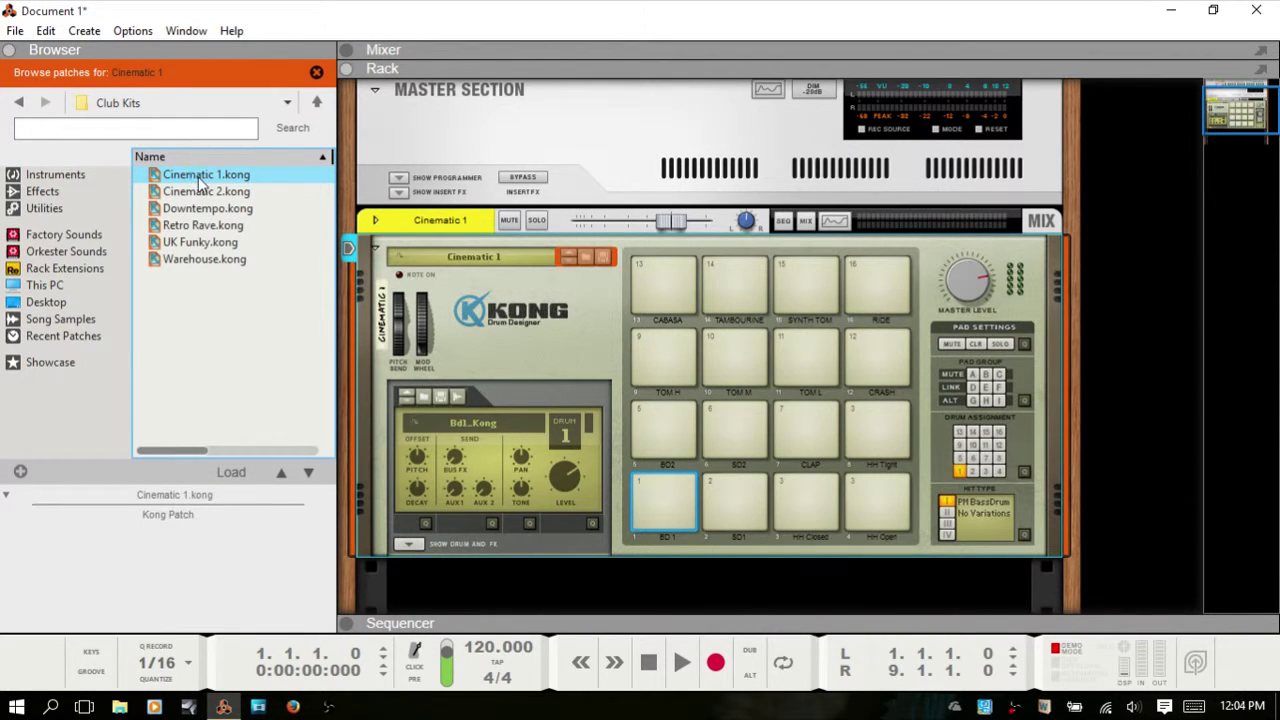
{"action": "left_click", "coordinate": [474, 256]}
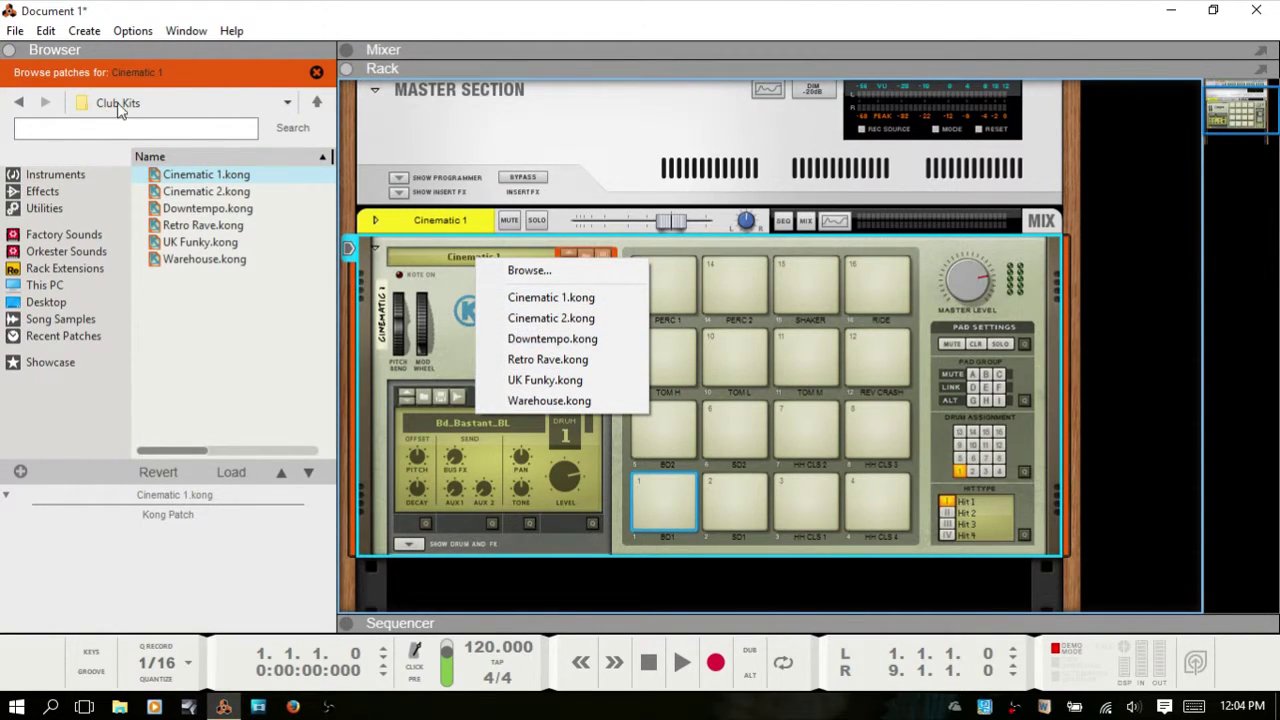
{"action": "left_click", "coordinate": [455, 298]}
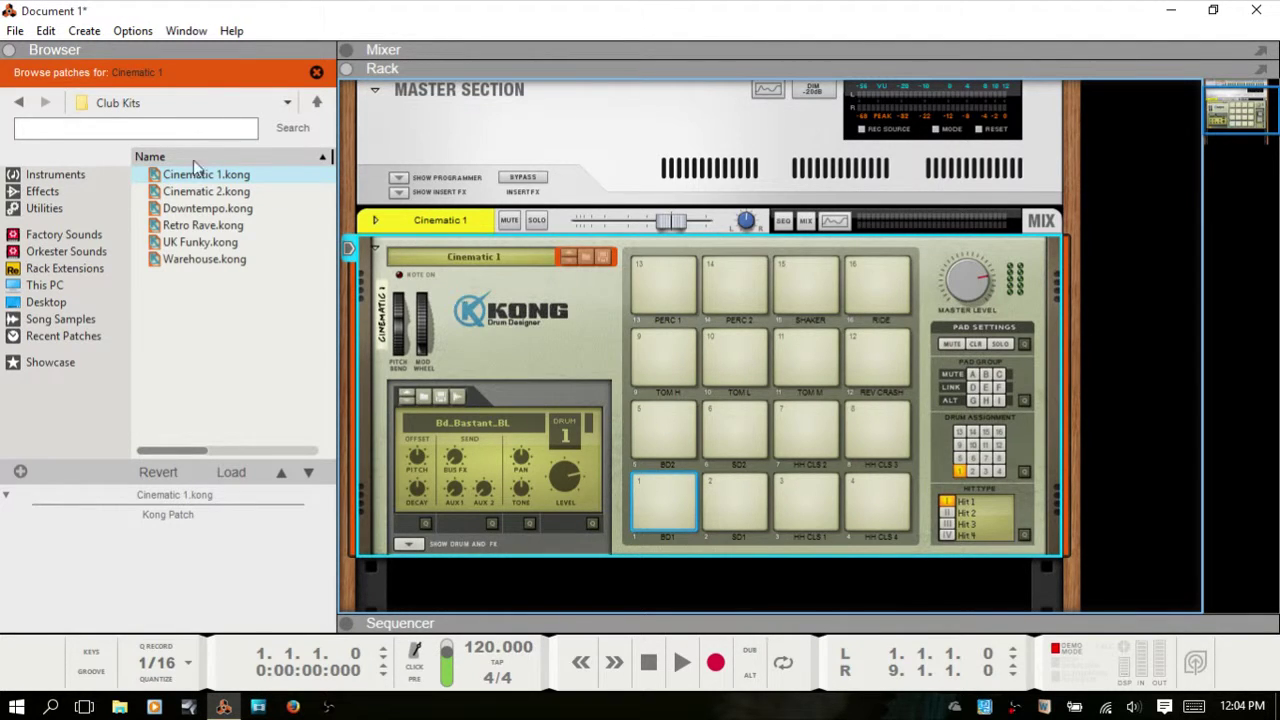
- Go back to Kong Kits, open House Kits and load Deep House.kong
{"action": "left_click", "coordinate": [317, 102]}
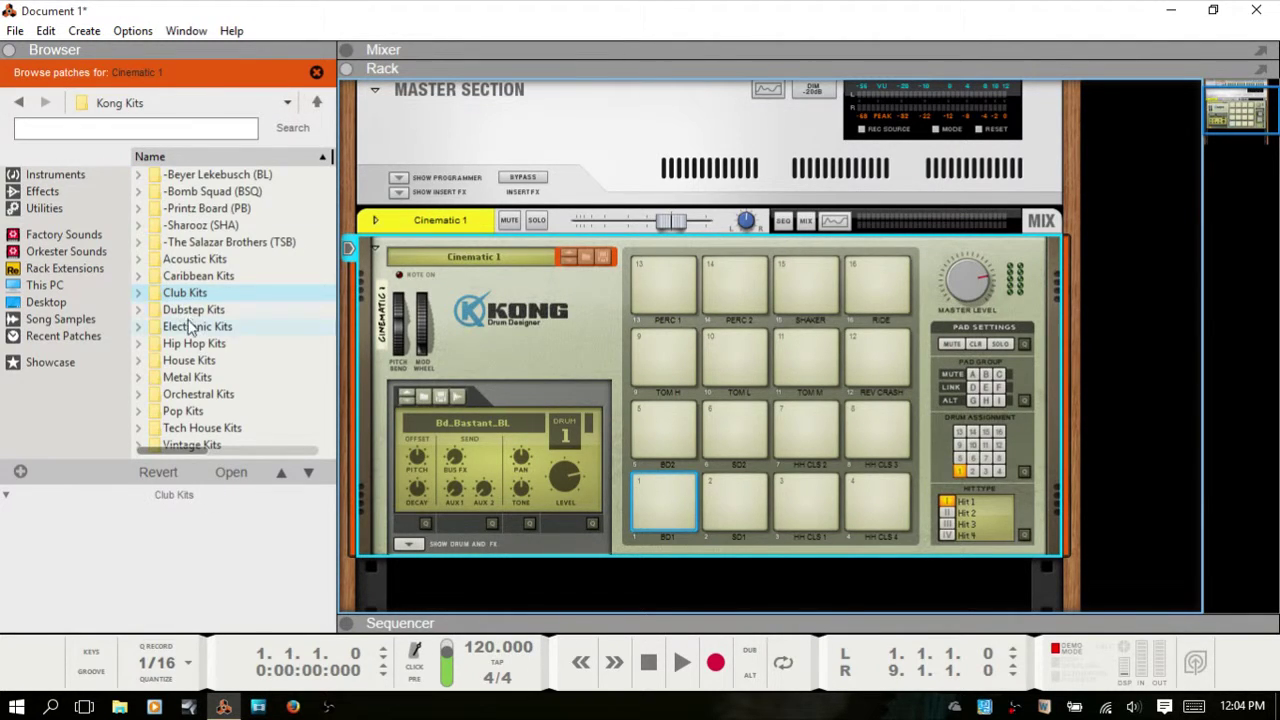
{"action": "double_click", "coordinate": [190, 362]}
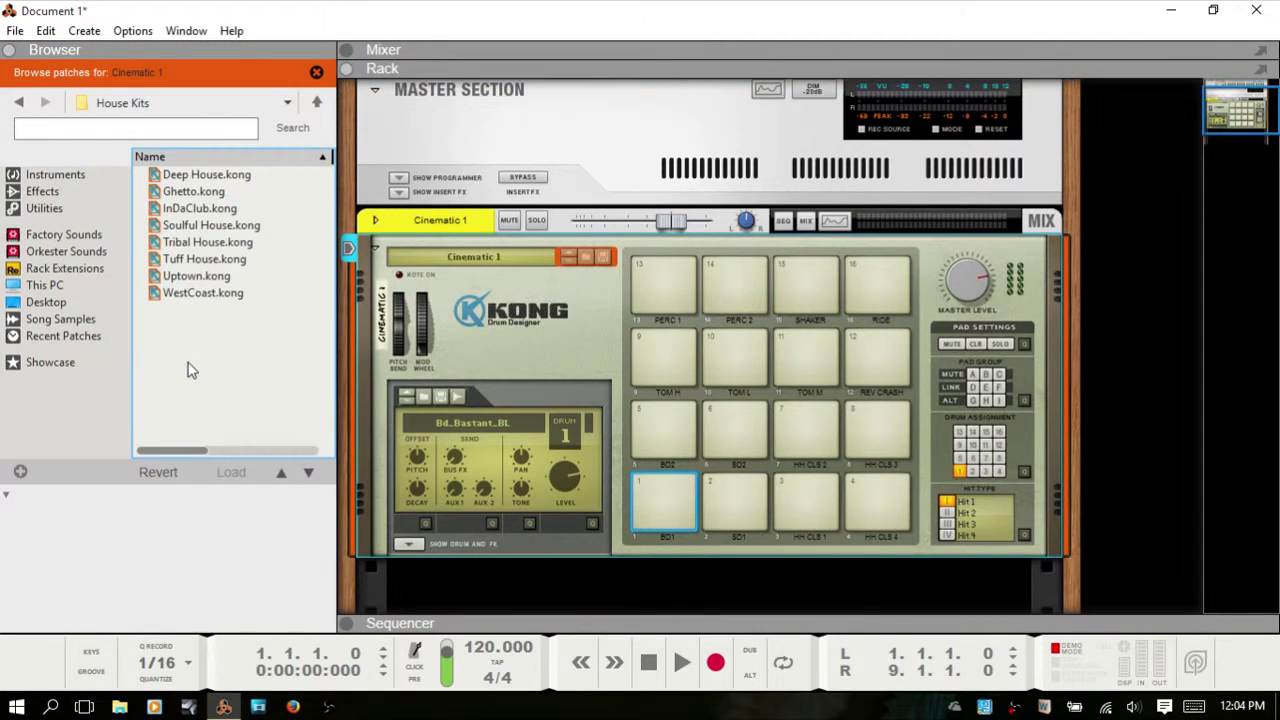
{"action": "left_click", "coordinate": [184, 174]}
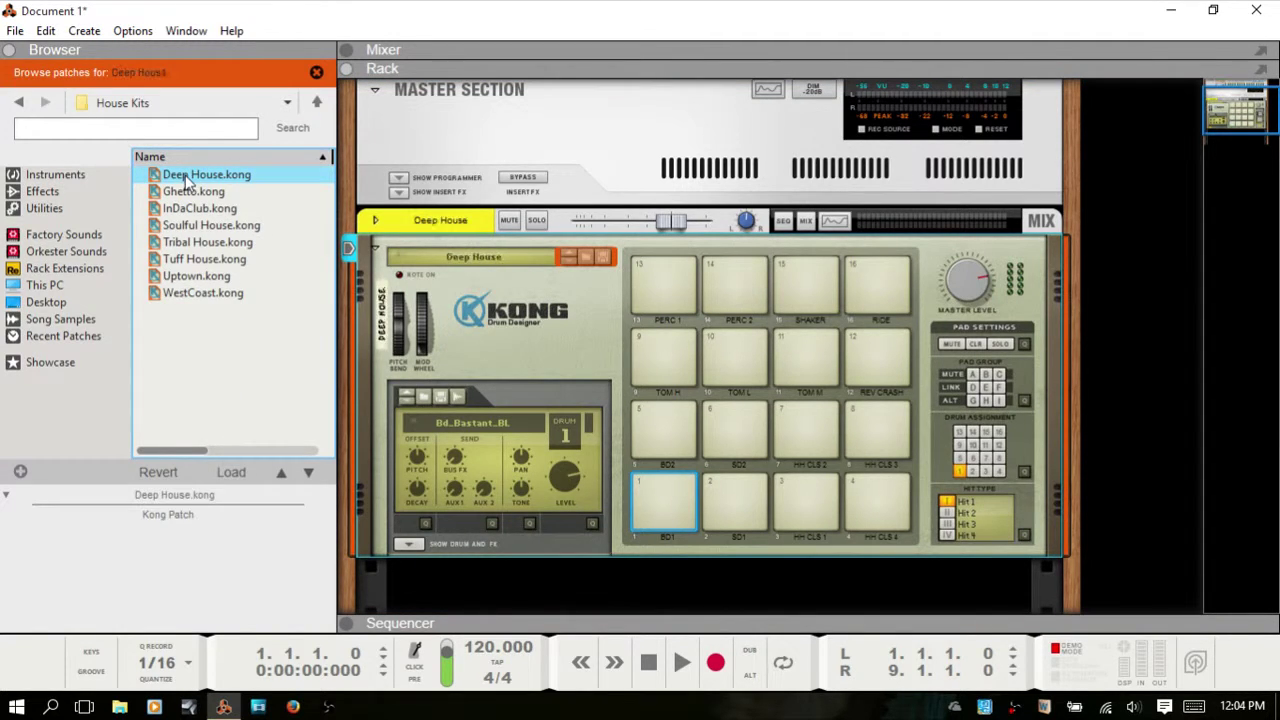
{"action": "left_click", "coordinate": [470, 259]}
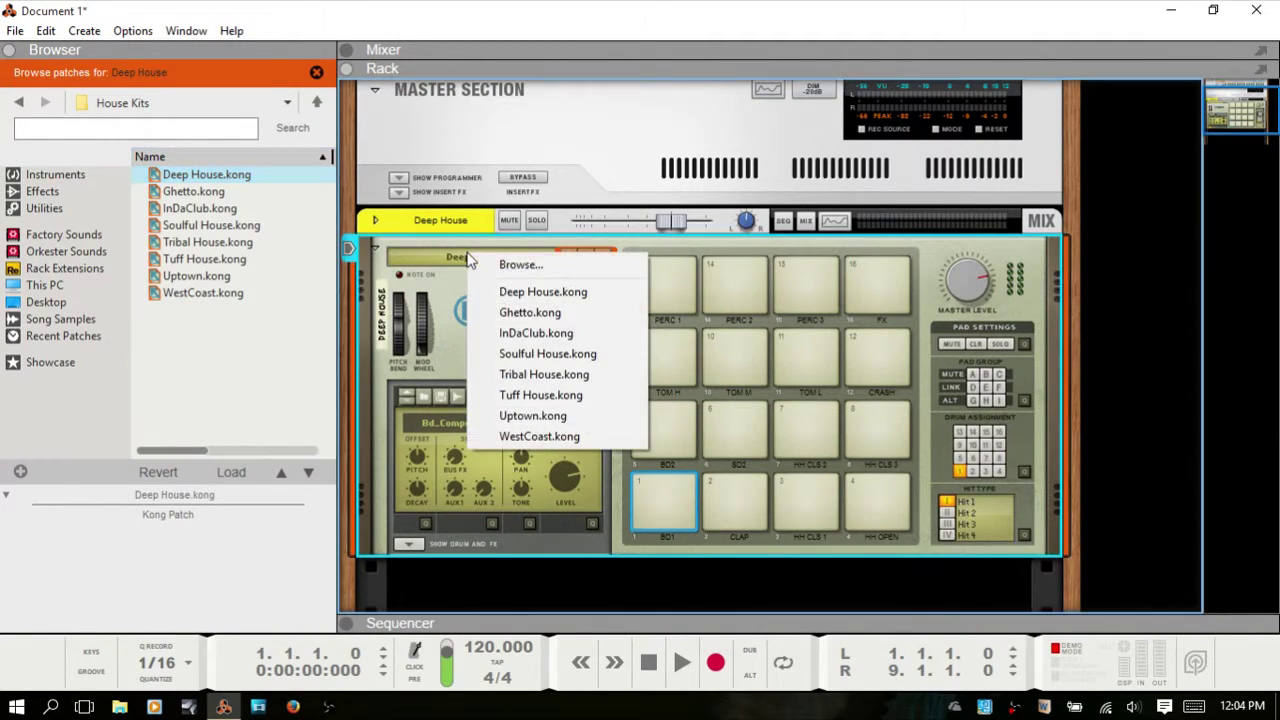
{"action": "left_click", "coordinate": [446, 330]}
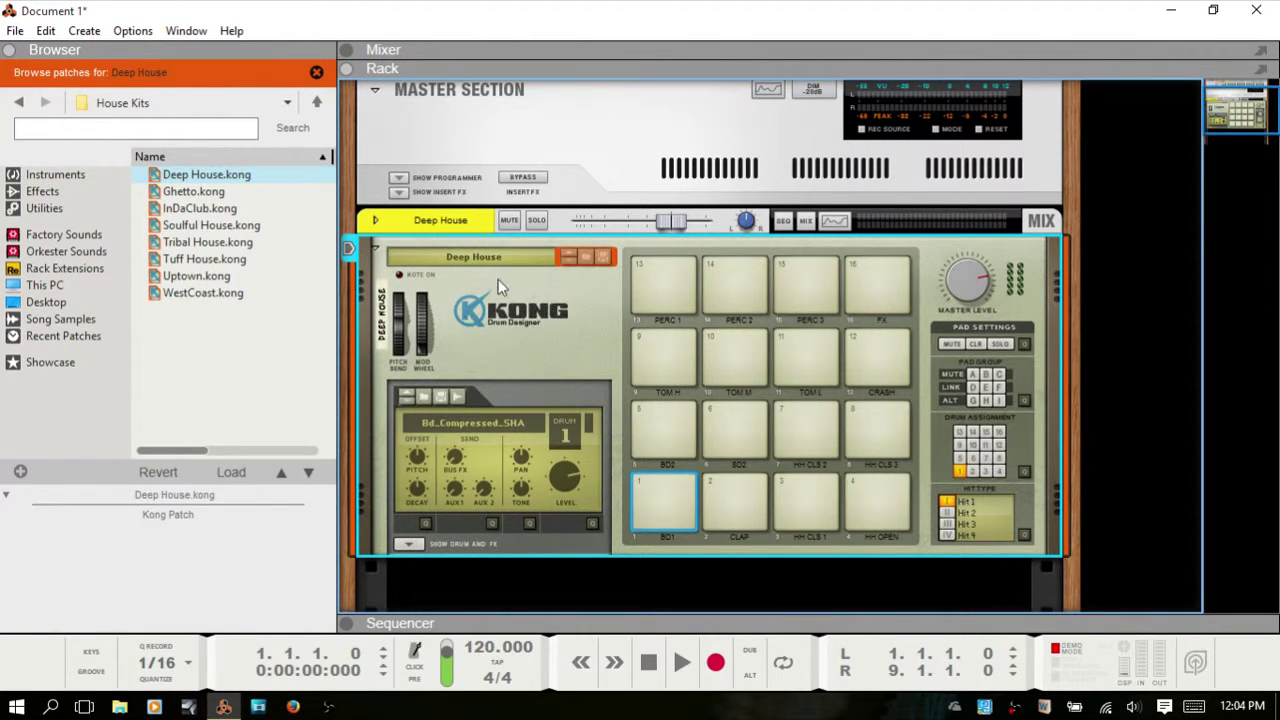
- Hide the browser, then step Kong's patch from Deep House through Ghetto and InDaClub to Soulful House
{"action": "key", "text": "F3"}
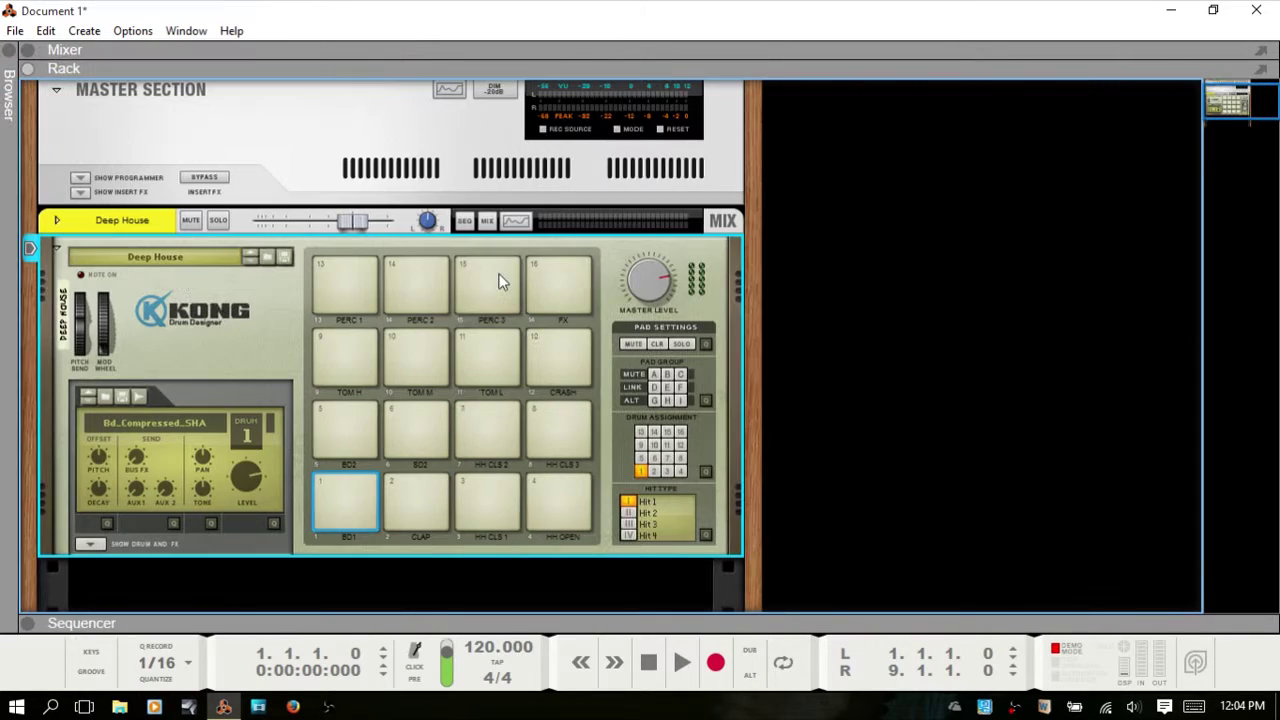
{"action": "left_click", "coordinate": [154, 257]}
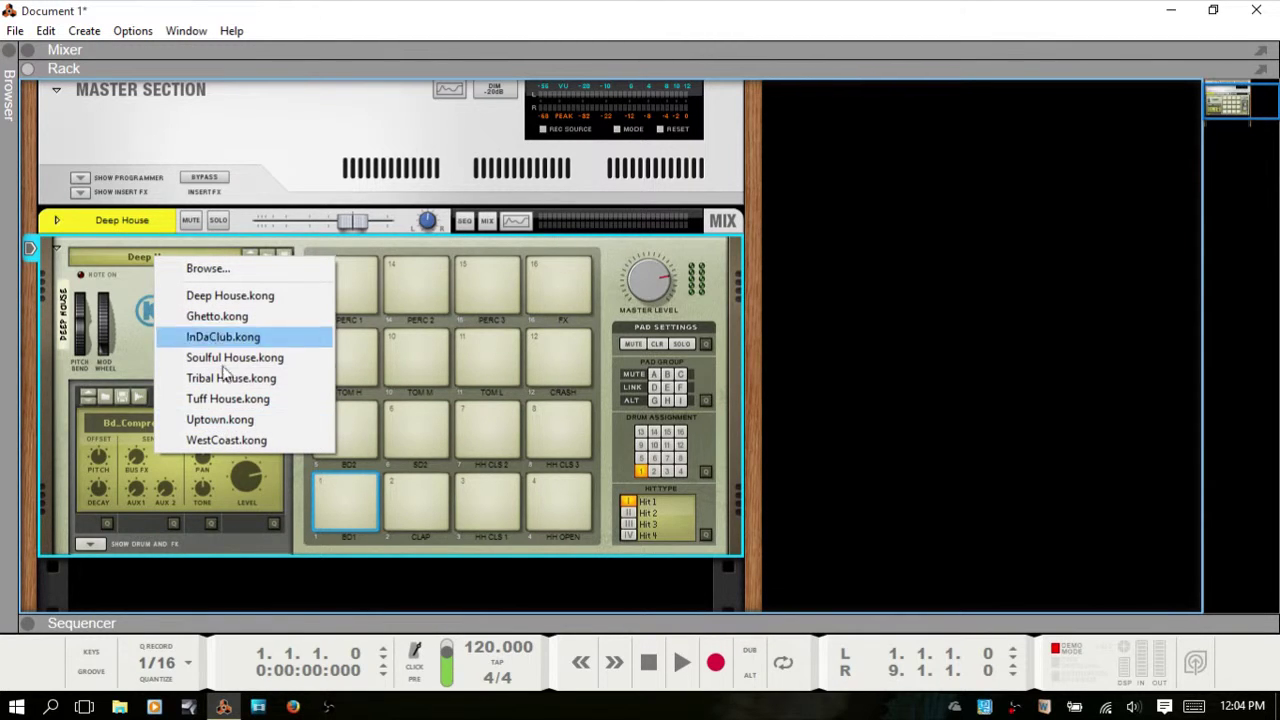
{"action": "left_click", "coordinate": [135, 318]}
{"action": "left_click", "coordinate": [268, 259]}
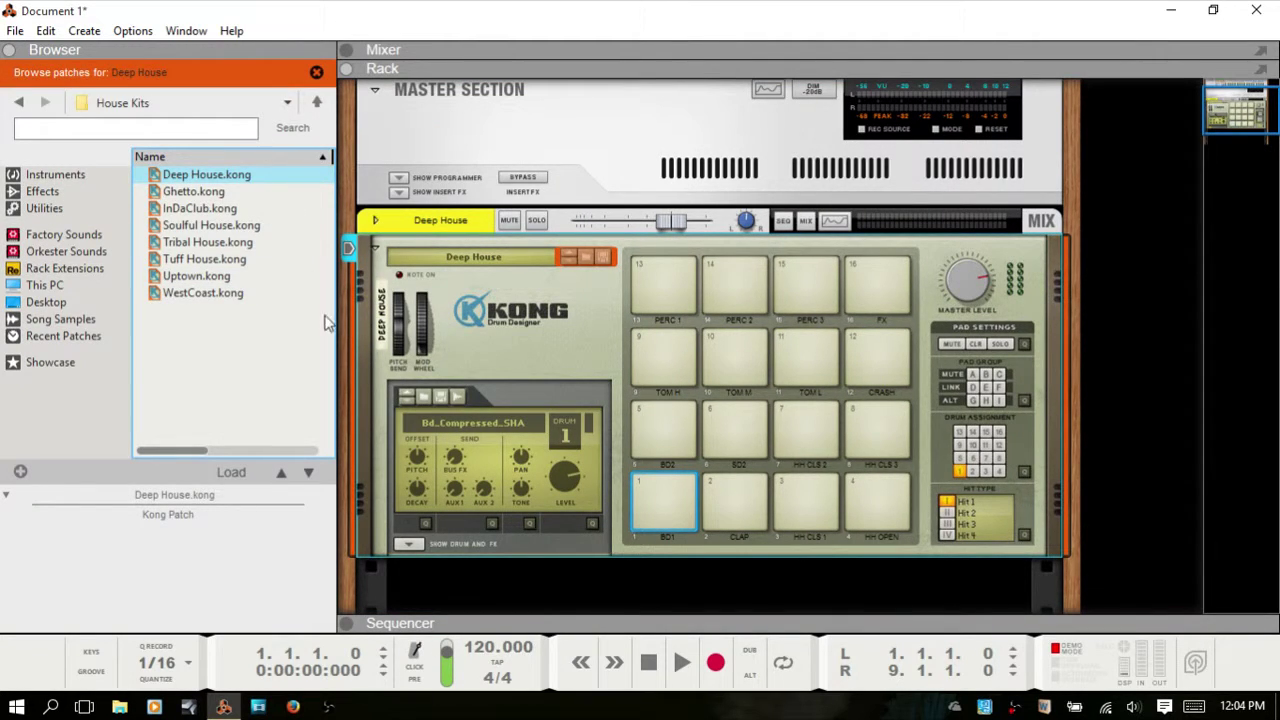
{"action": "left_click", "coordinate": [567, 260]}
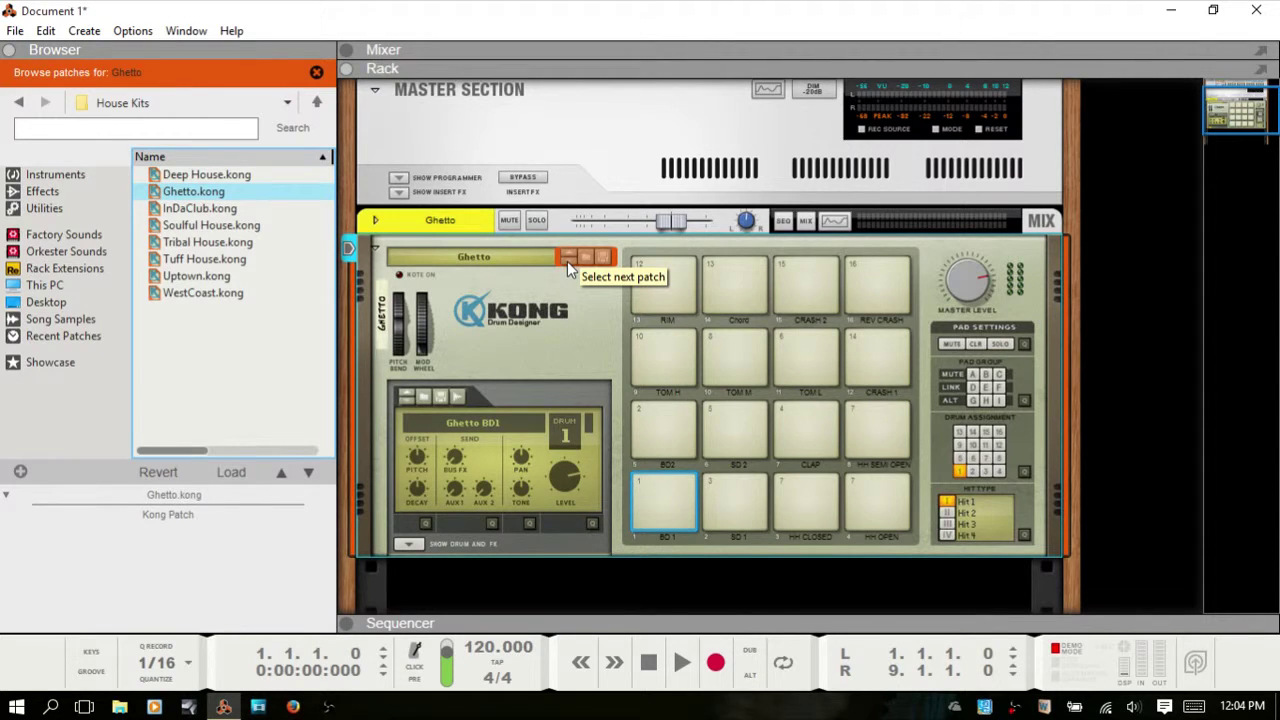
{"action": "left_click", "coordinate": [567, 261]}
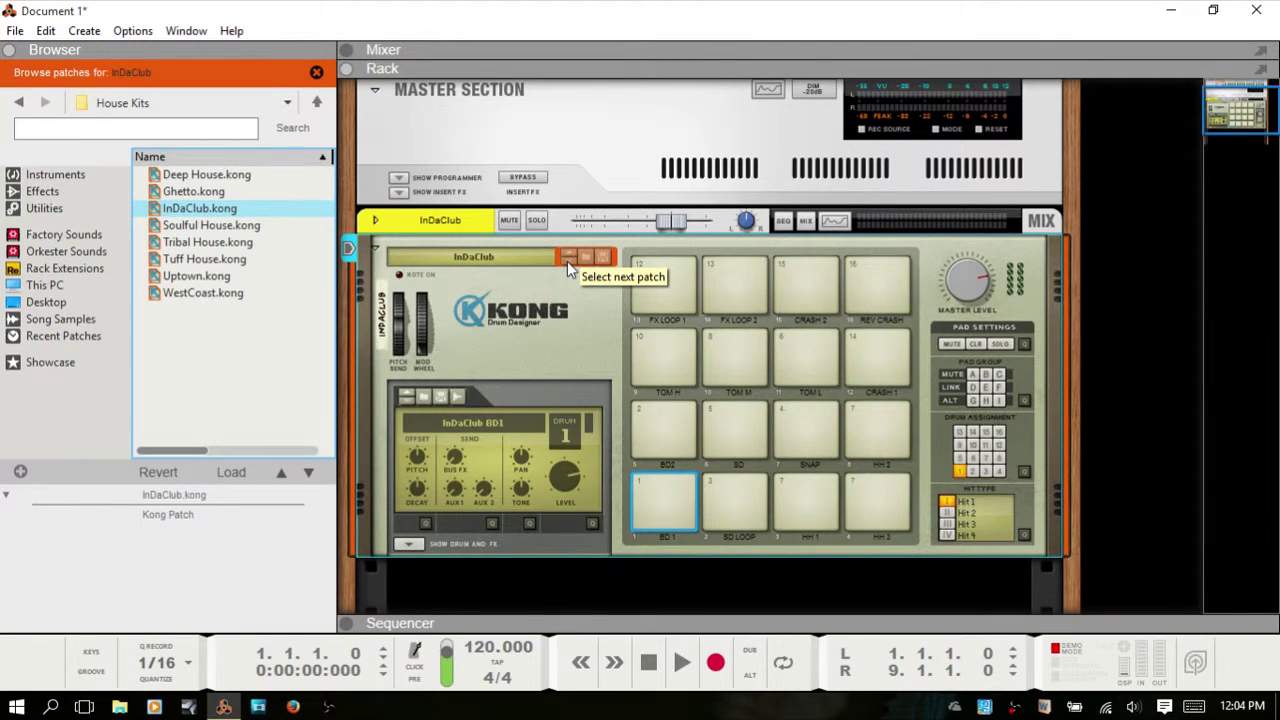
{"action": "left_click", "coordinate": [567, 261]}
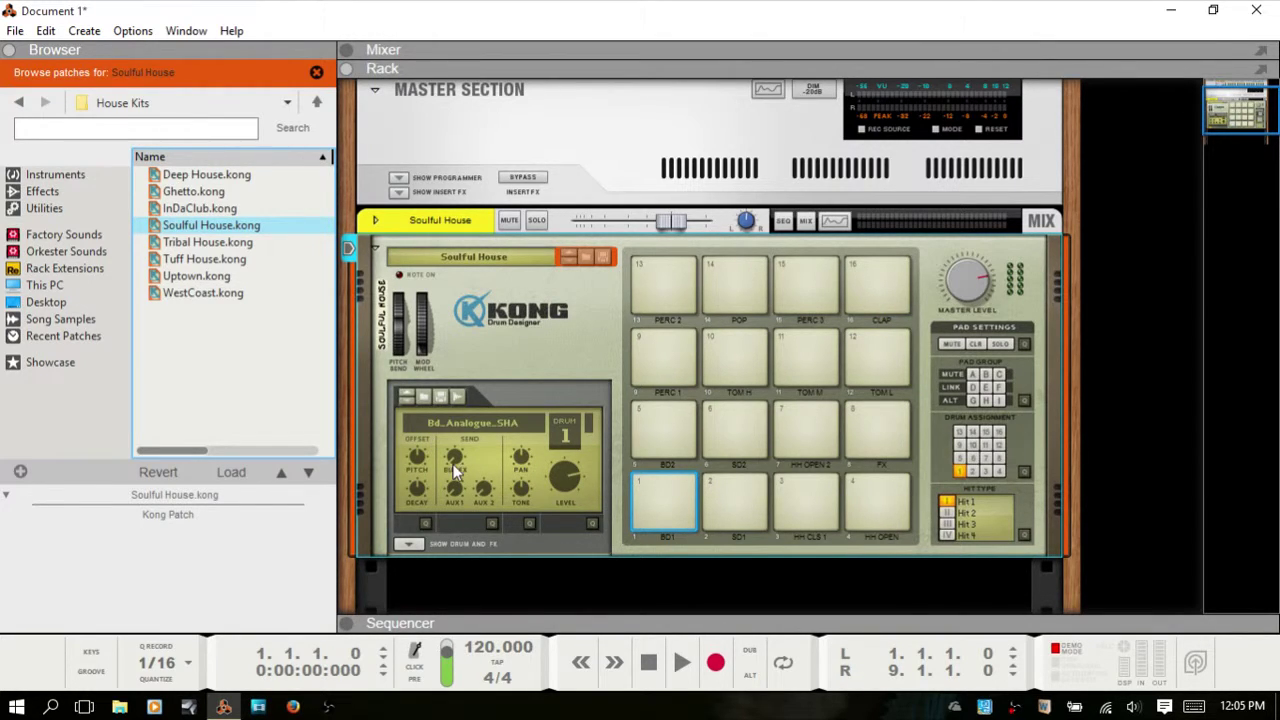
- Play the BD1 kick pad several times, then the SD1 snare on pad 2 and pad 3
{"action": "left_click", "coordinate": [648, 510]}
{"action": "left_click", "coordinate": [649, 509]}
{"action": "left_click", "coordinate": [650, 508]}
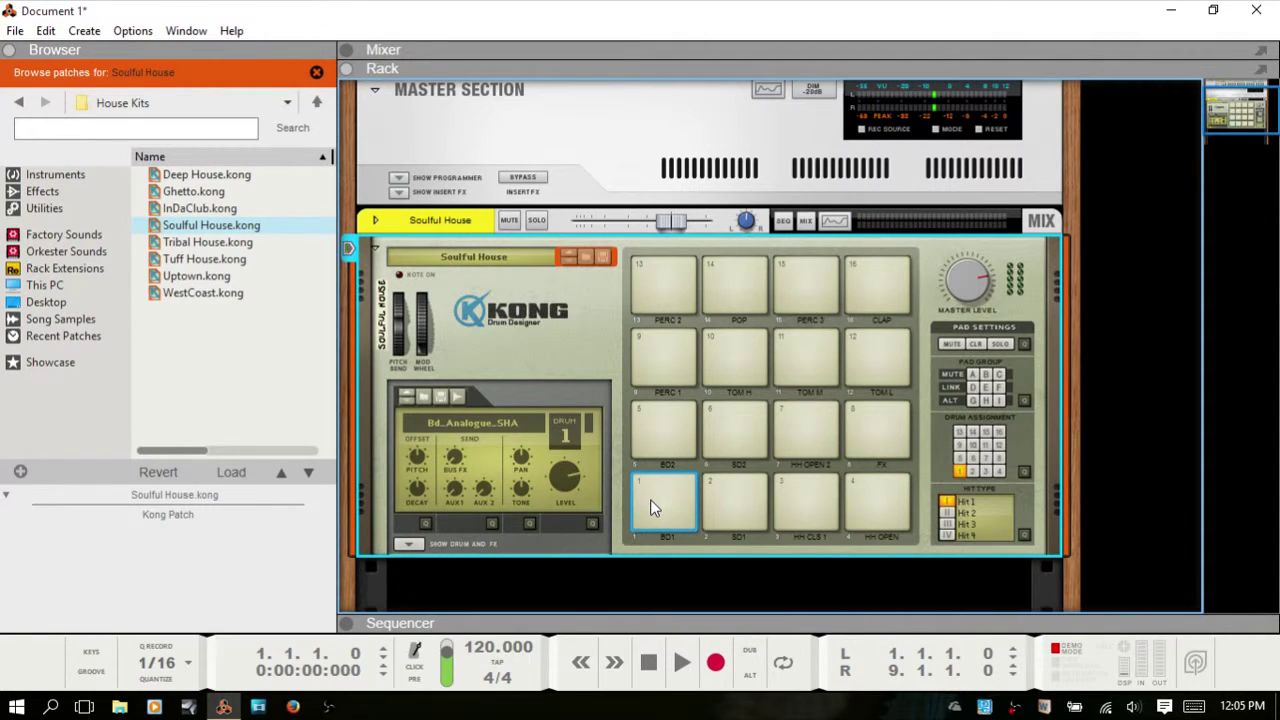
{"action": "left_click", "coordinate": [650, 499]}
{"action": "left_click", "coordinate": [737, 510]}
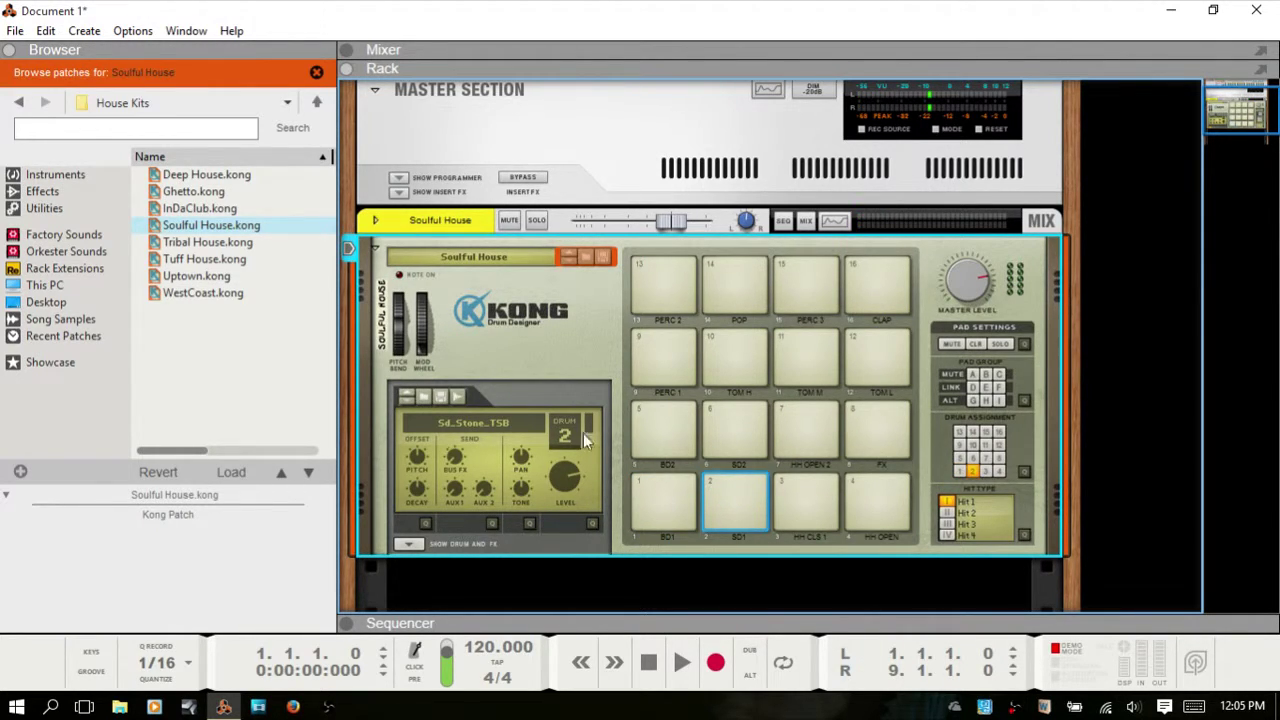
{"action": "left_click", "coordinate": [808, 519]}
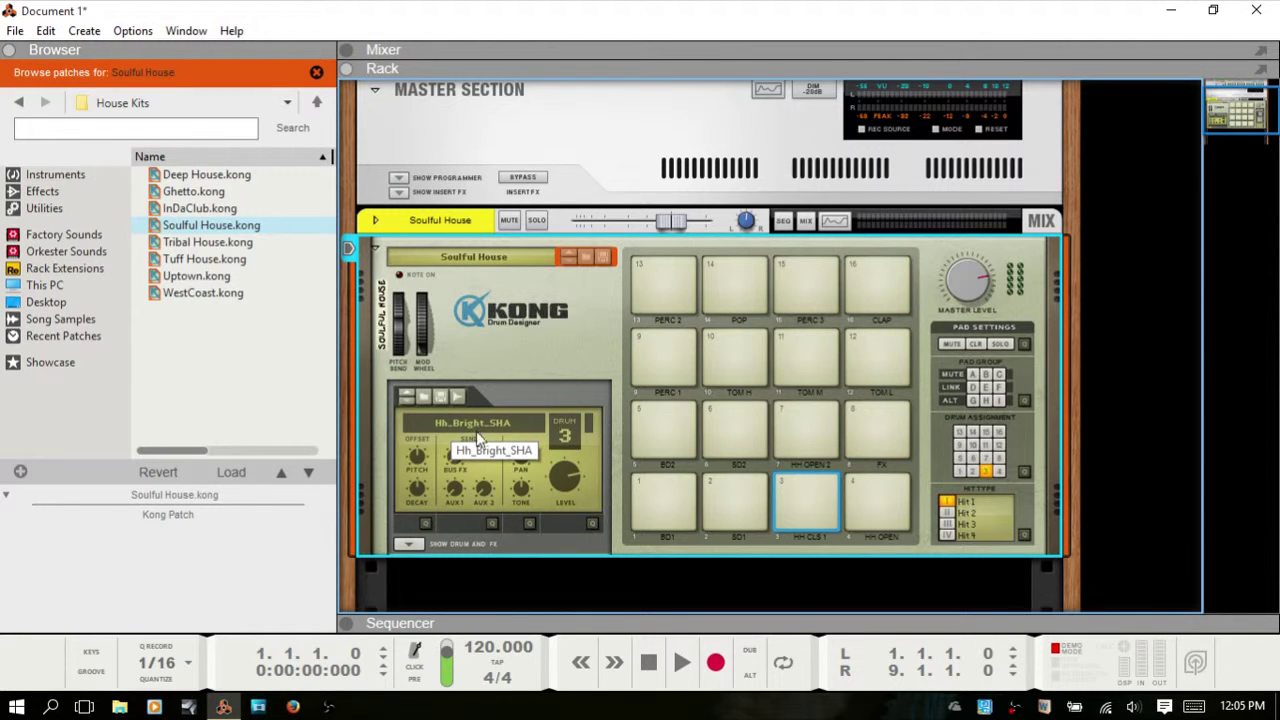
- Audition pads 1–3 and pad 7's open hi-hat, then go up to the Kong Patches folder
{"action": "left_click", "coordinate": [652, 510]}
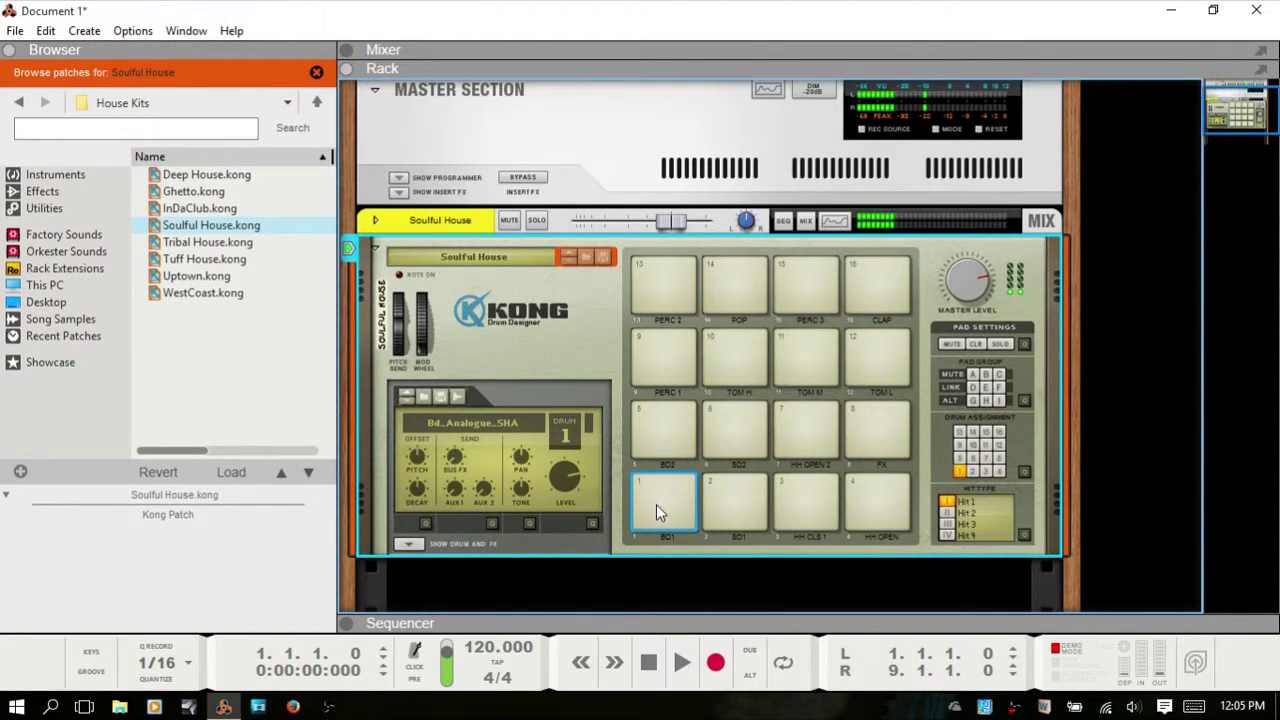
{"action": "left_click", "coordinate": [714, 505]}
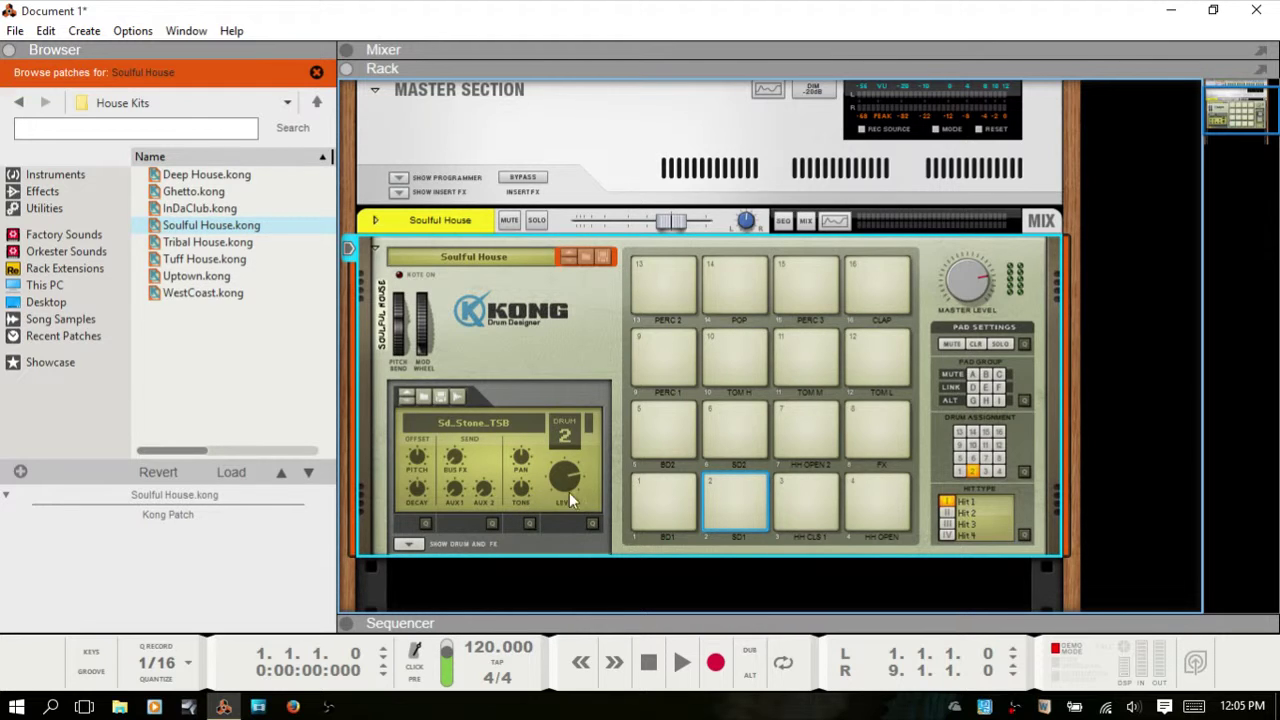
{"action": "left_click", "coordinate": [788, 505]}
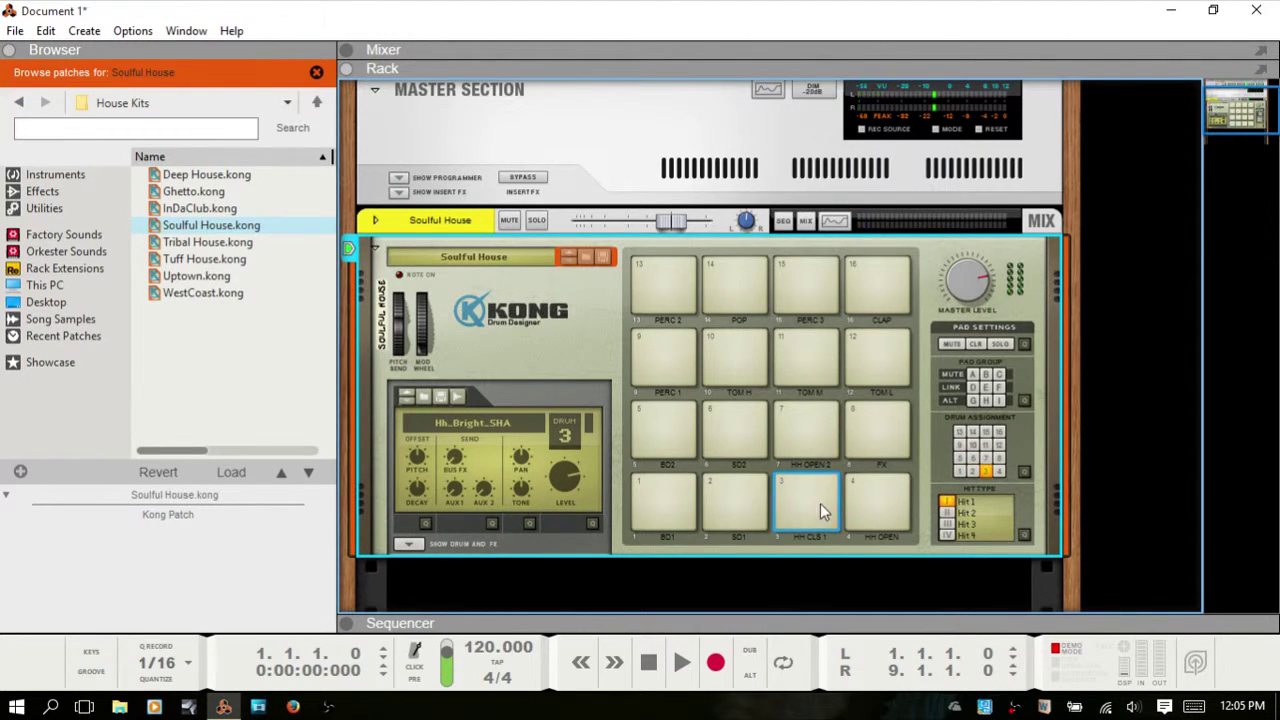
{"action": "left_click", "coordinate": [810, 430]}
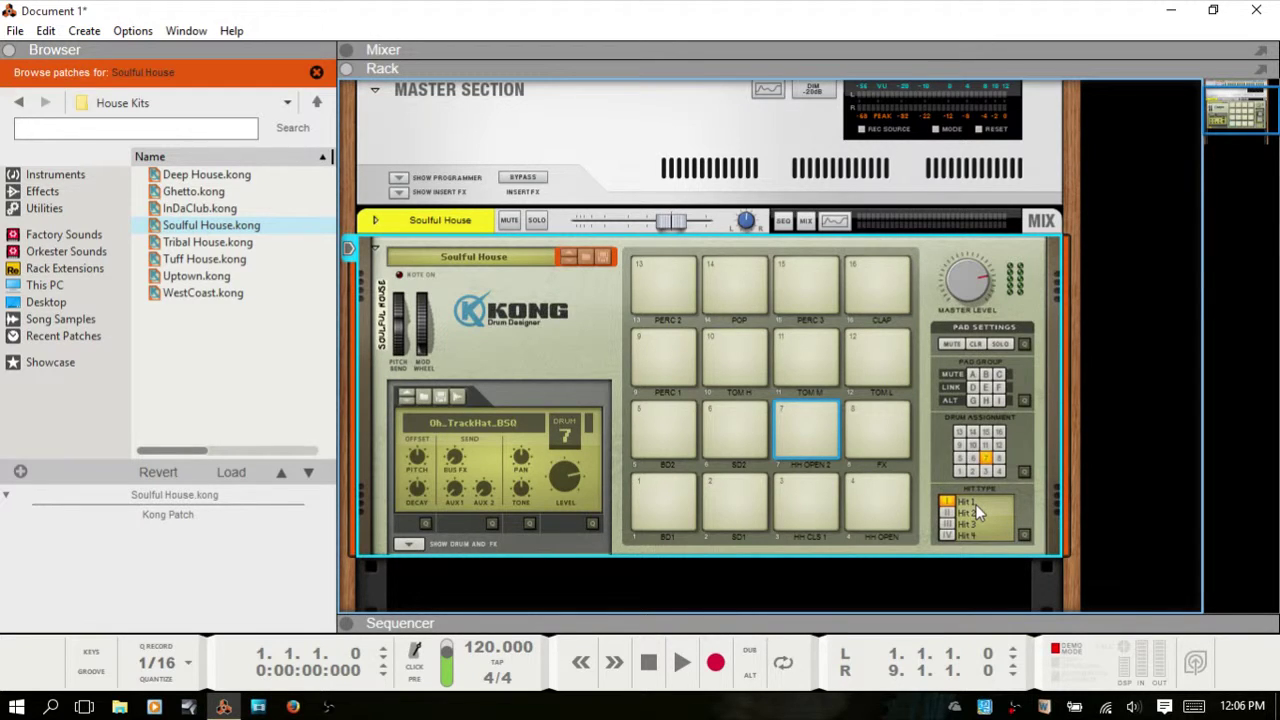
{"action": "left_click", "coordinate": [805, 426]}
{"action": "left_click", "coordinate": [317, 103]}
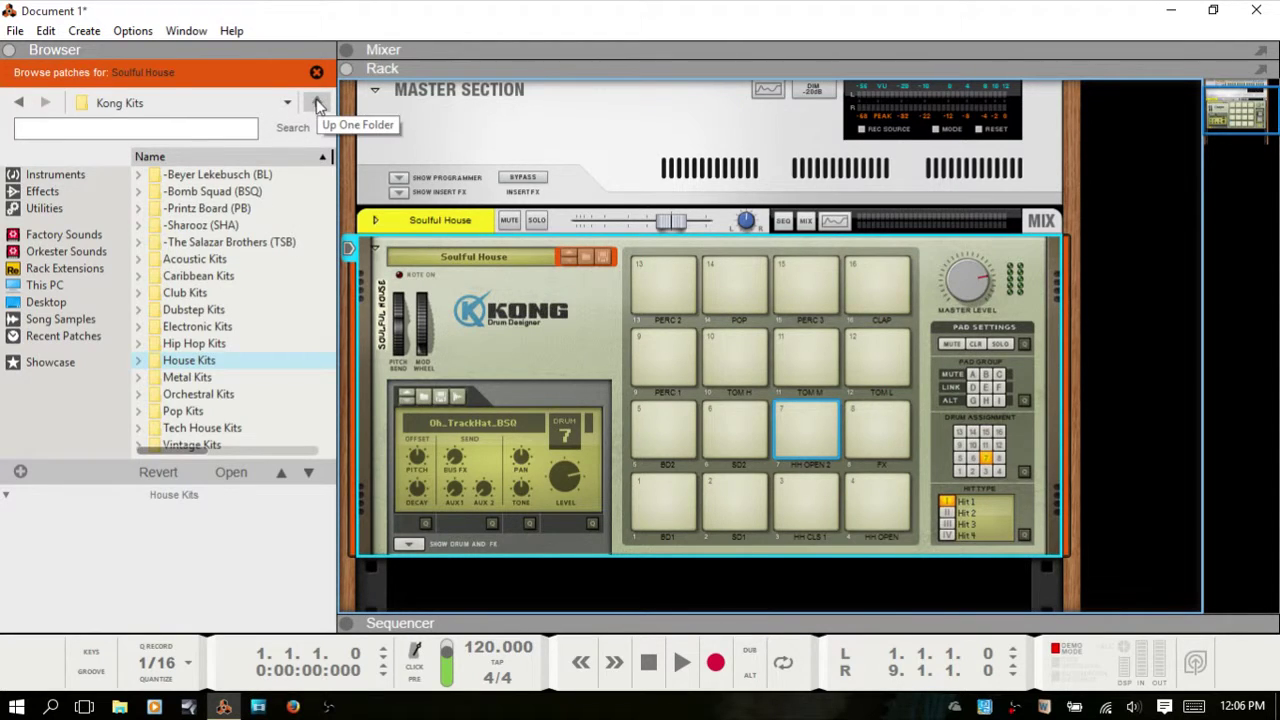
{"action": "left_click", "coordinate": [317, 103]}
- Go up to Reason Factory Sound Bank, then into Kong Patches > Kong Sounds & Samples > 1. Bass Drums
{"action": "left_click", "coordinate": [317, 103]}
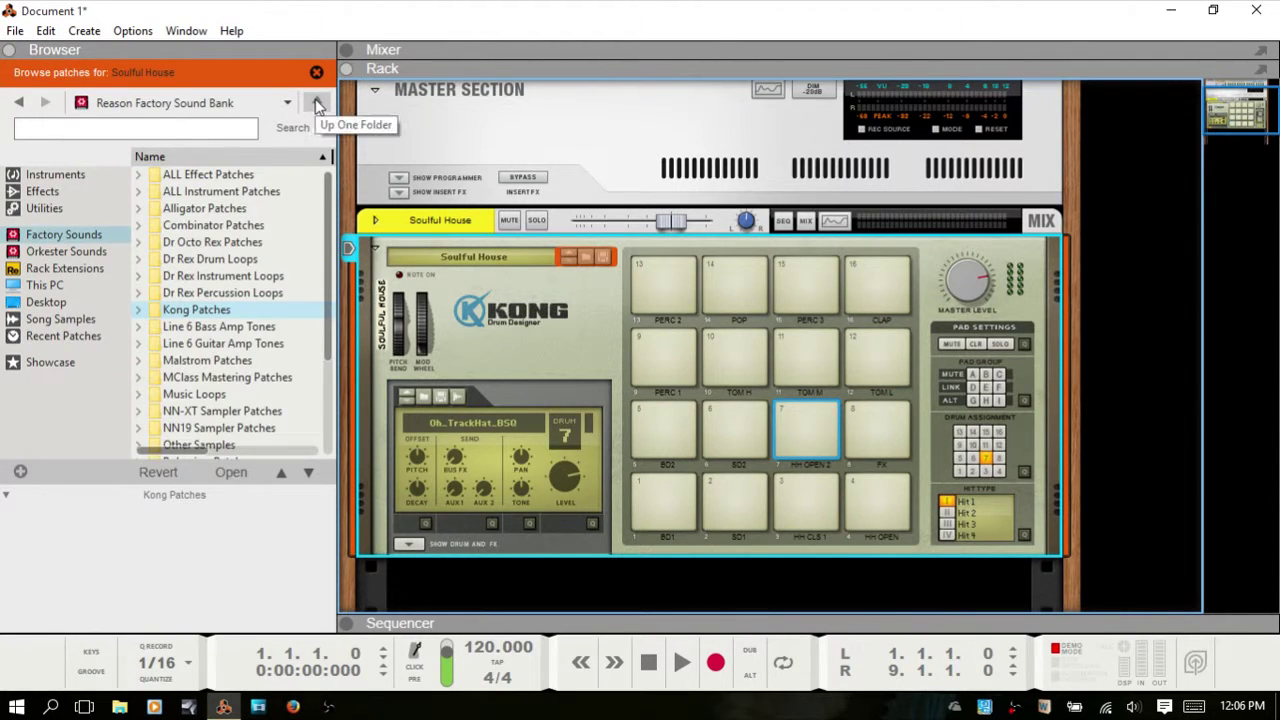
{"action": "double_click", "coordinate": [180, 312]}
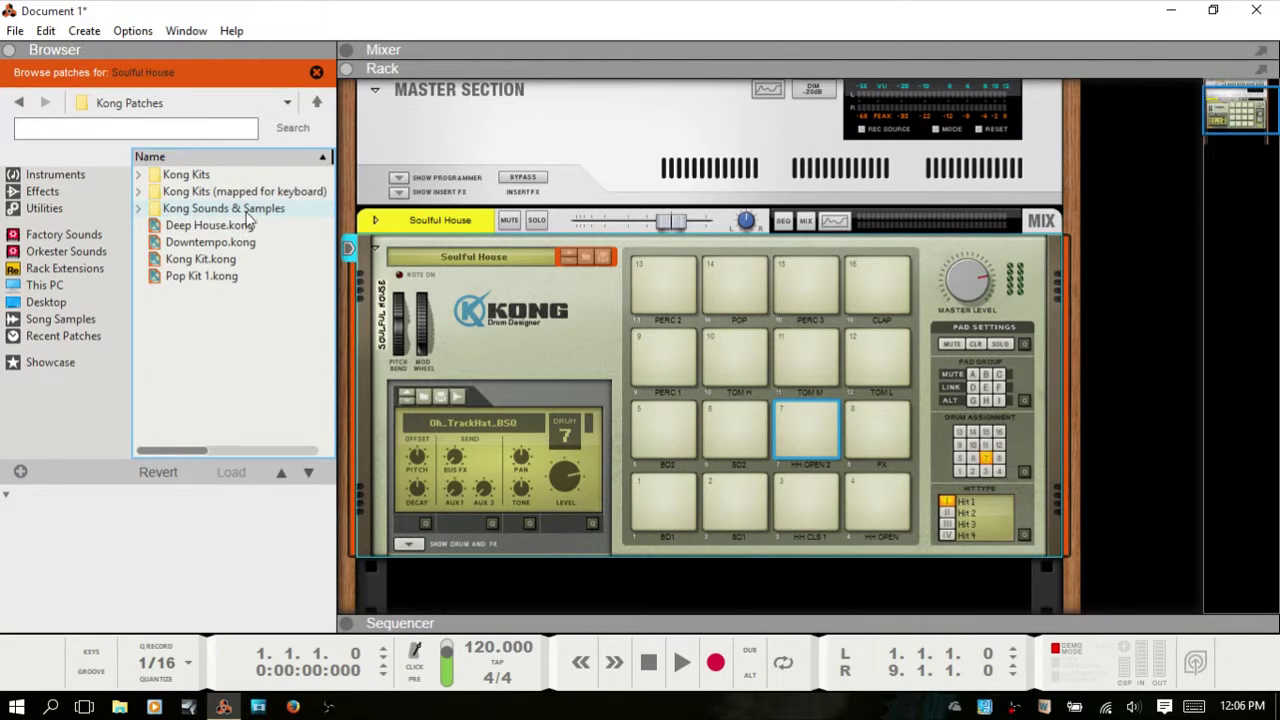
{"action": "left_click", "coordinate": [208, 212]}
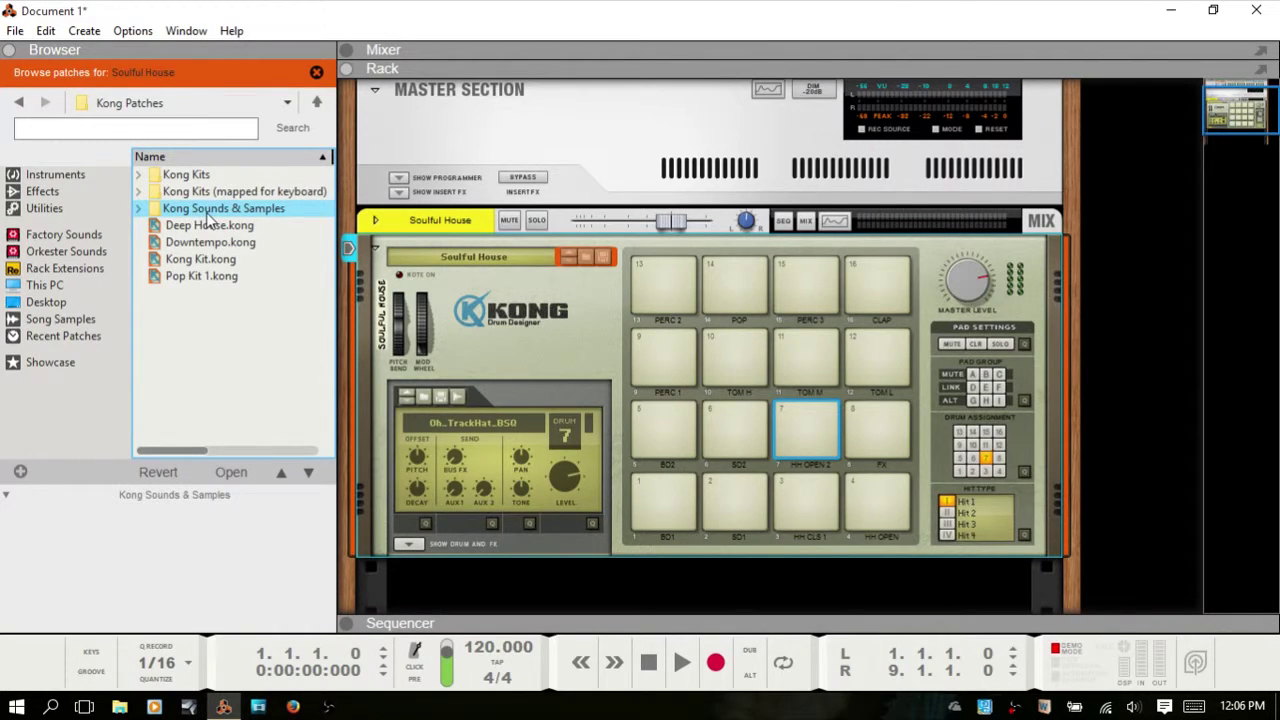
{"action": "double_click", "coordinate": [206, 214]}
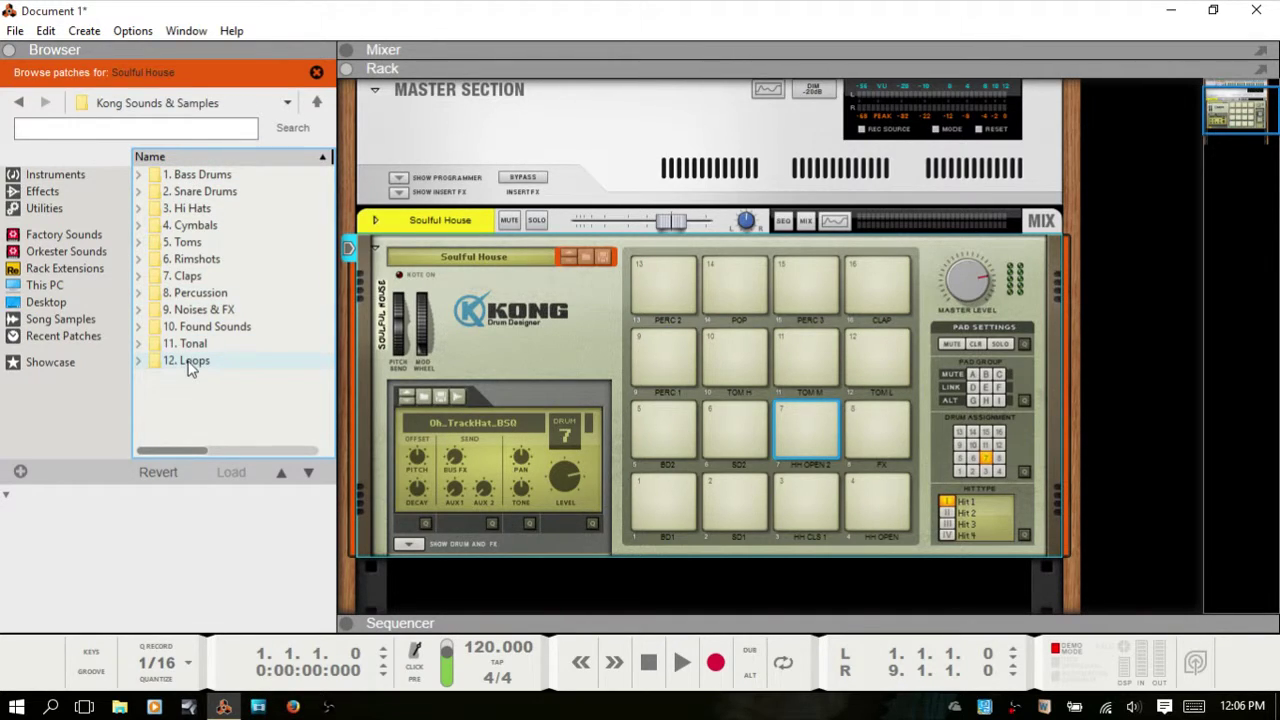
{"action": "left_click", "coordinate": [196, 178]}
{"action": "double_click", "coordinate": [196, 180]}
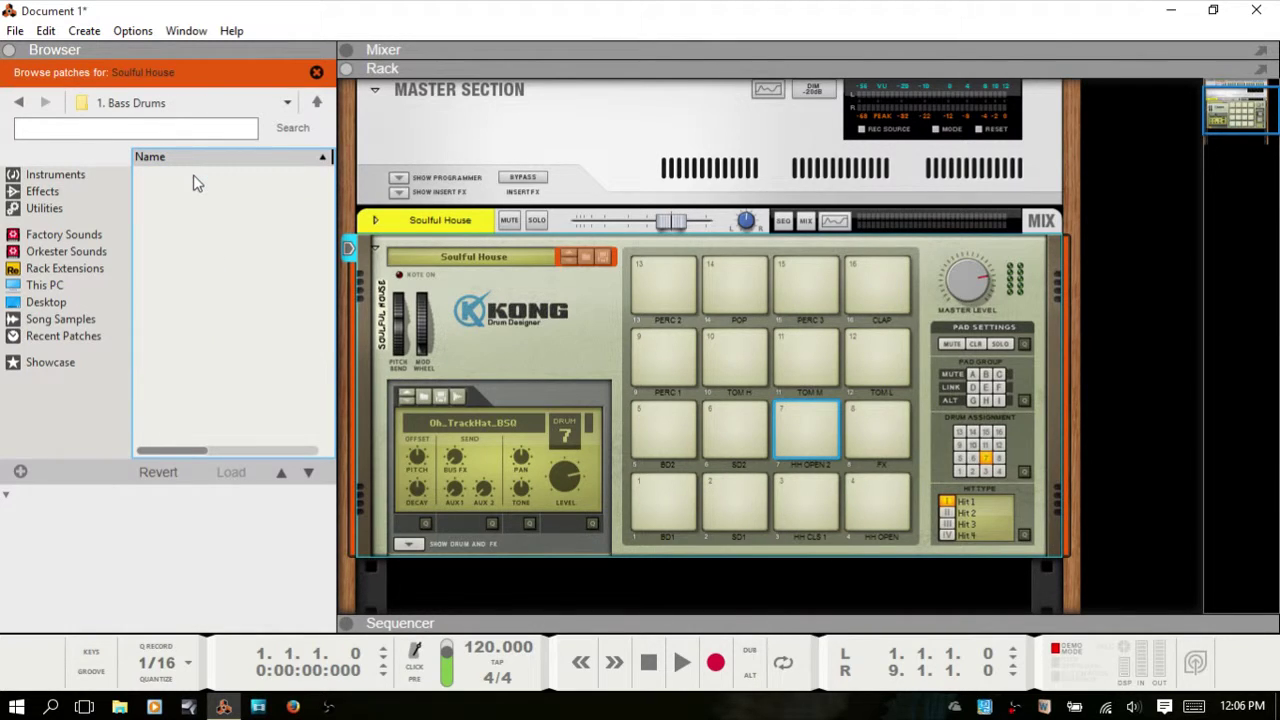
- Select and play pad 1's Bd_Analogue_SHA kick, then browse bass drum samples for drum 1
{"action": "left_click", "coordinate": [667, 508]}
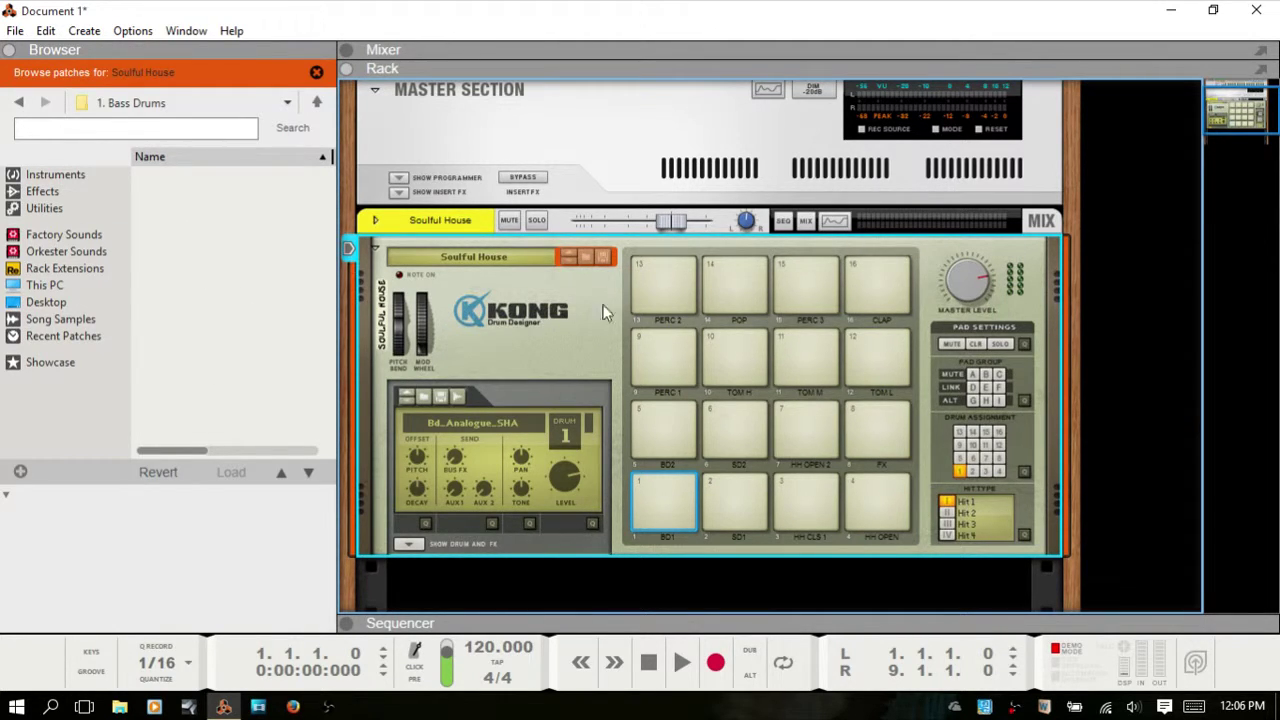
{"action": "left_click", "coordinate": [662, 494]}
{"action": "left_click", "coordinate": [423, 401]}
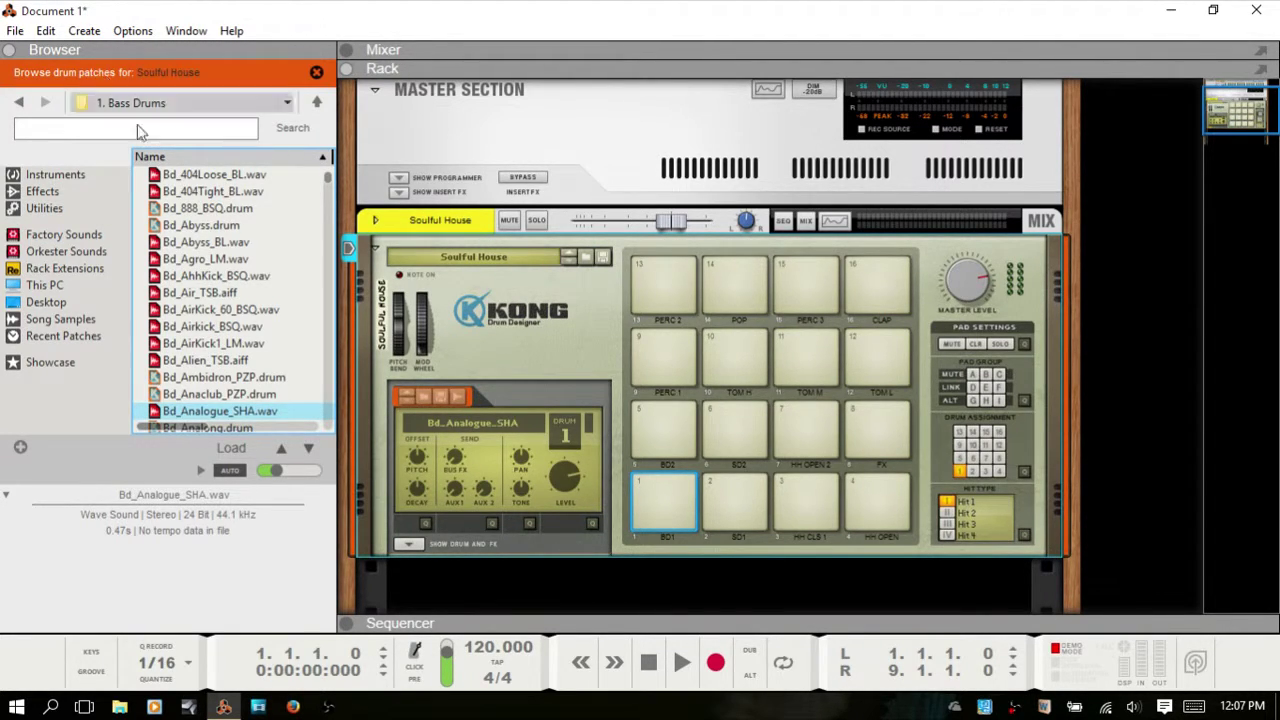
- Load Bd_404Loose_BL.wav on drum 1, then step through Bd_888_BSQ, Bd_Agro_LM, Bd_Air_TSB, Bd_Airkick_BSQ and Bd_AirKick1_LM
{"action": "left_click", "coordinate": [196, 175]}
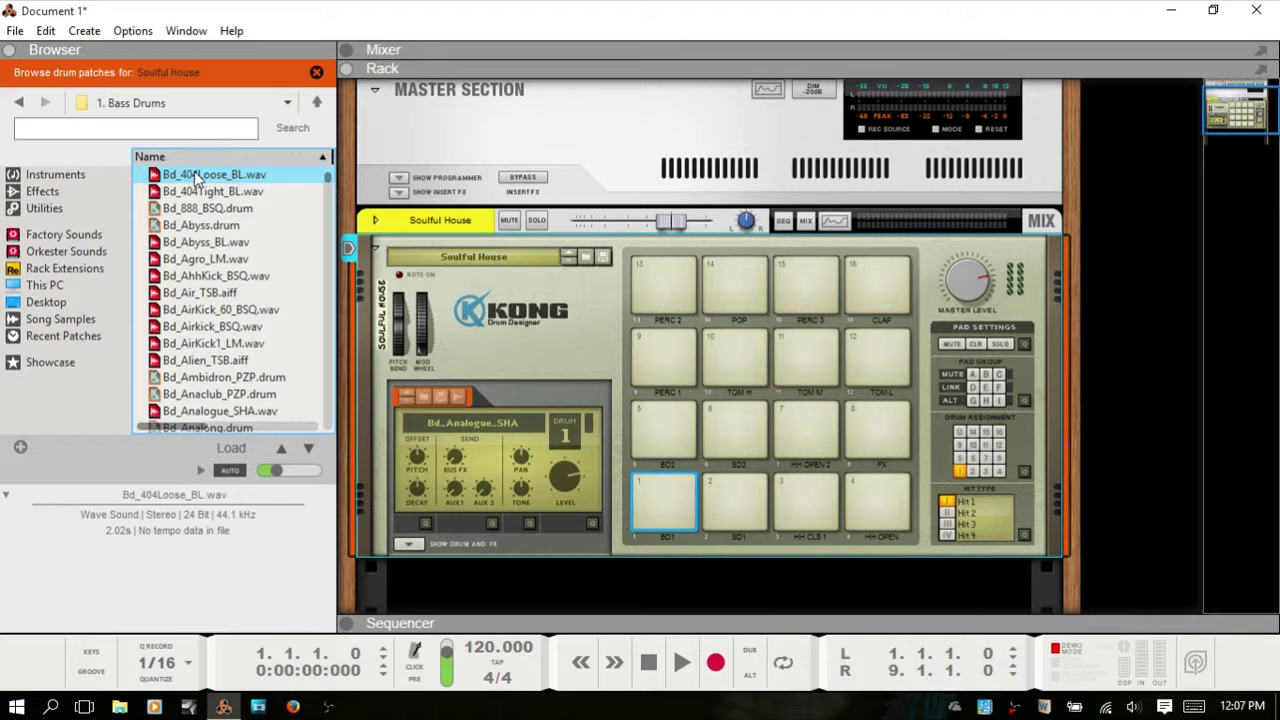
{"action": "key", "text": "Down"}
{"action": "key", "text": "Down"}
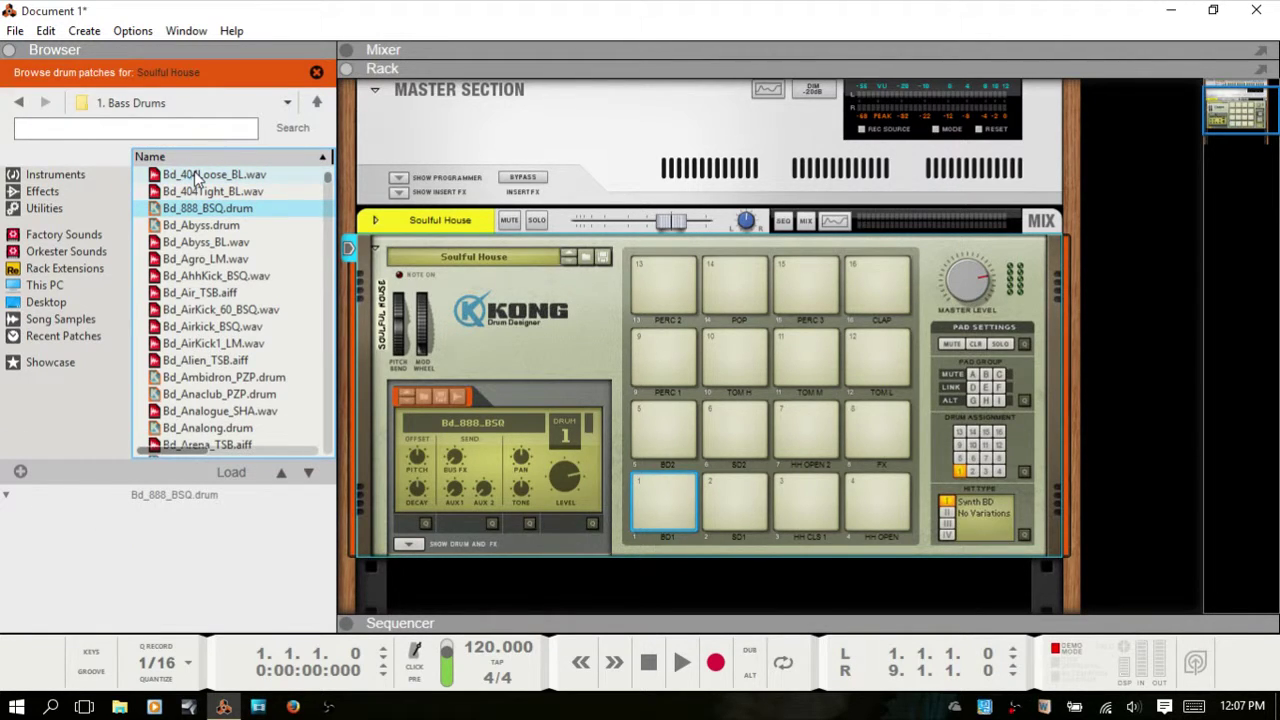
{"action": "key", "text": "Down"}
{"action": "key", "text": "Down"}
{"action": "key", "text": "Down"}
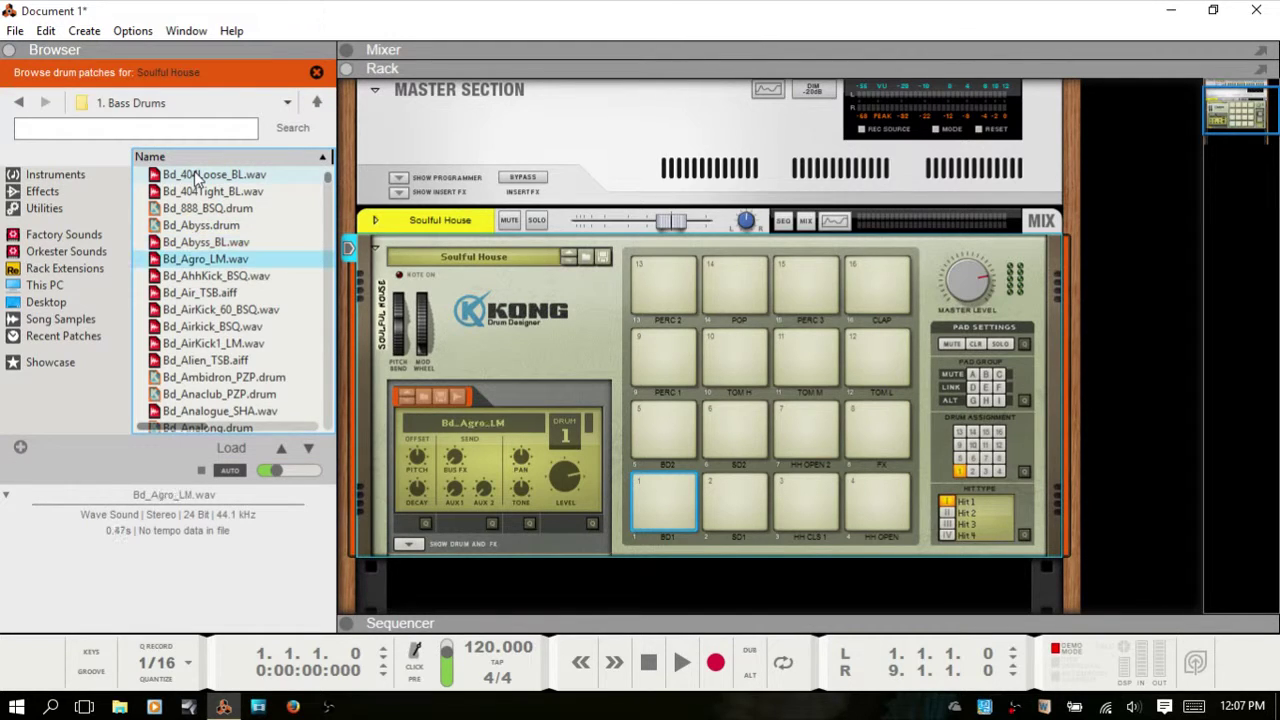
{"action": "key", "text": "Down"}
{"action": "key", "text": "Down"}
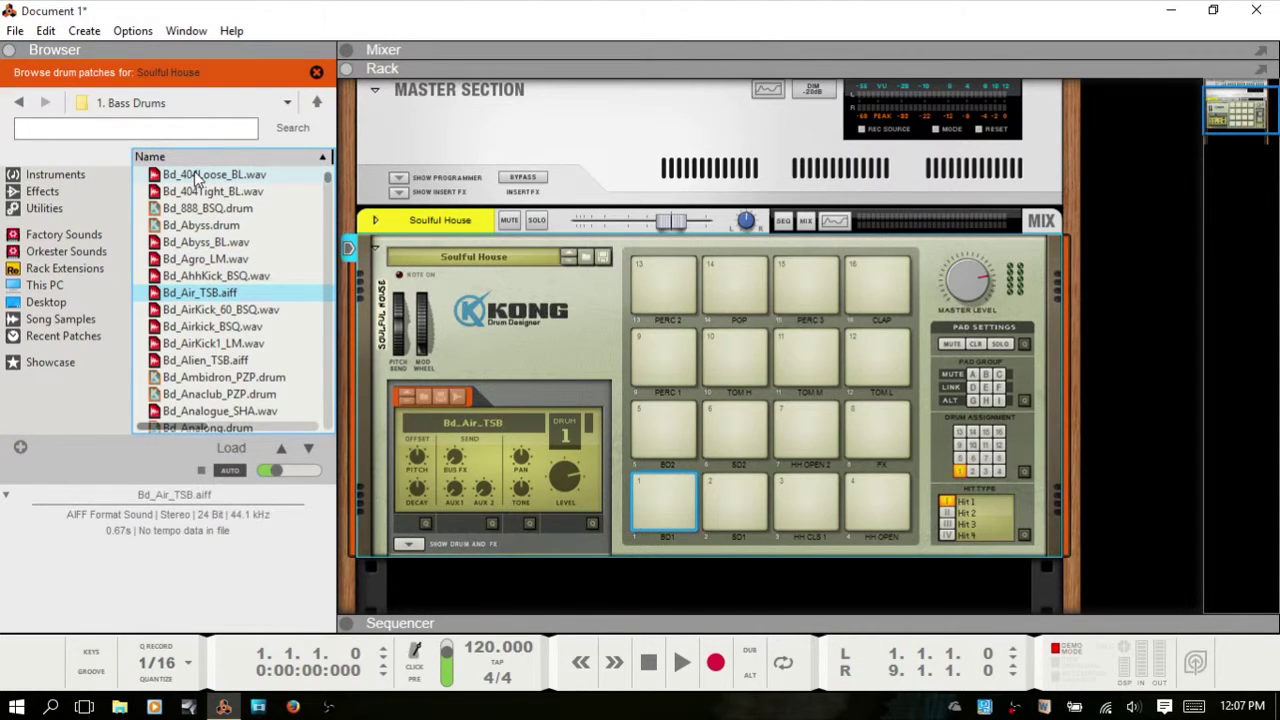
{"action": "key", "text": "Down"}
{"action": "key", "text": "Down"}
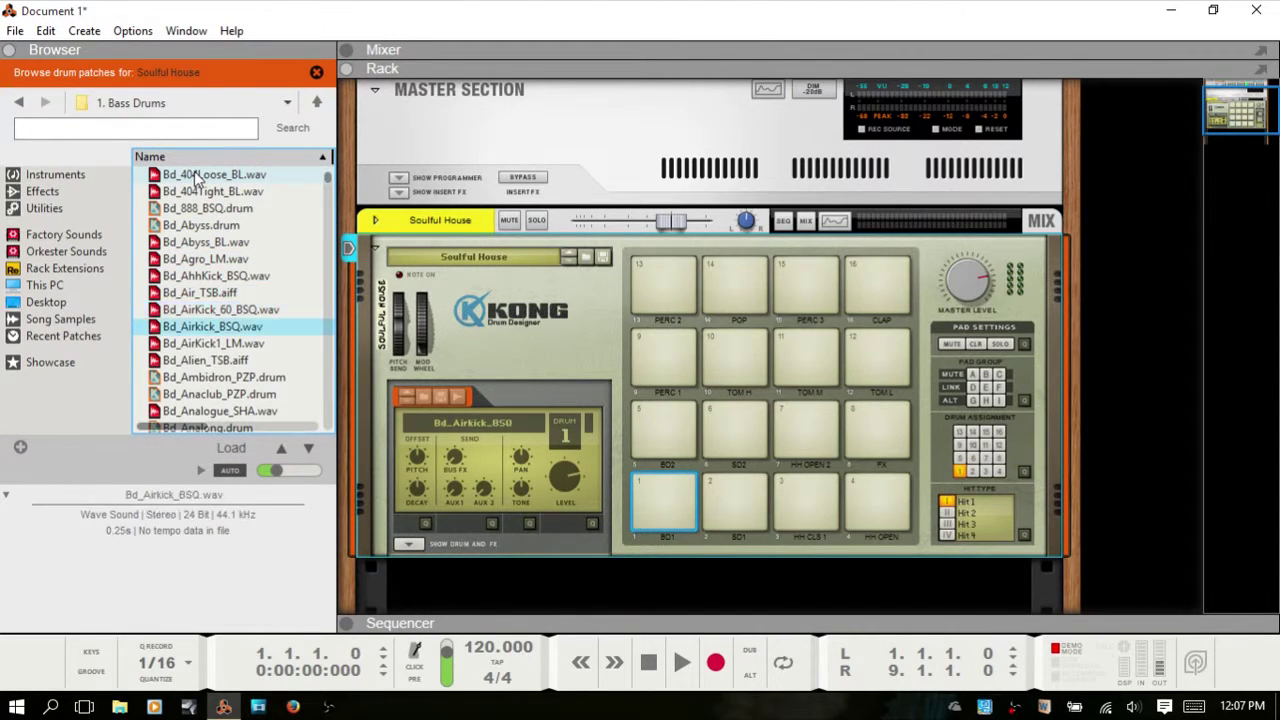
{"action": "key", "text": "Down"}
{"action": "key", "text": "Down"}
{"action": "key", "text": "Up"}
{"action": "key", "text": "Up"}
- With auto-audition off, preview Bd_AirKick1_LM and Bd_Alien_TSB, then re-enable auto-audition and step back up the list
{"action": "left_click", "coordinate": [231, 475]}
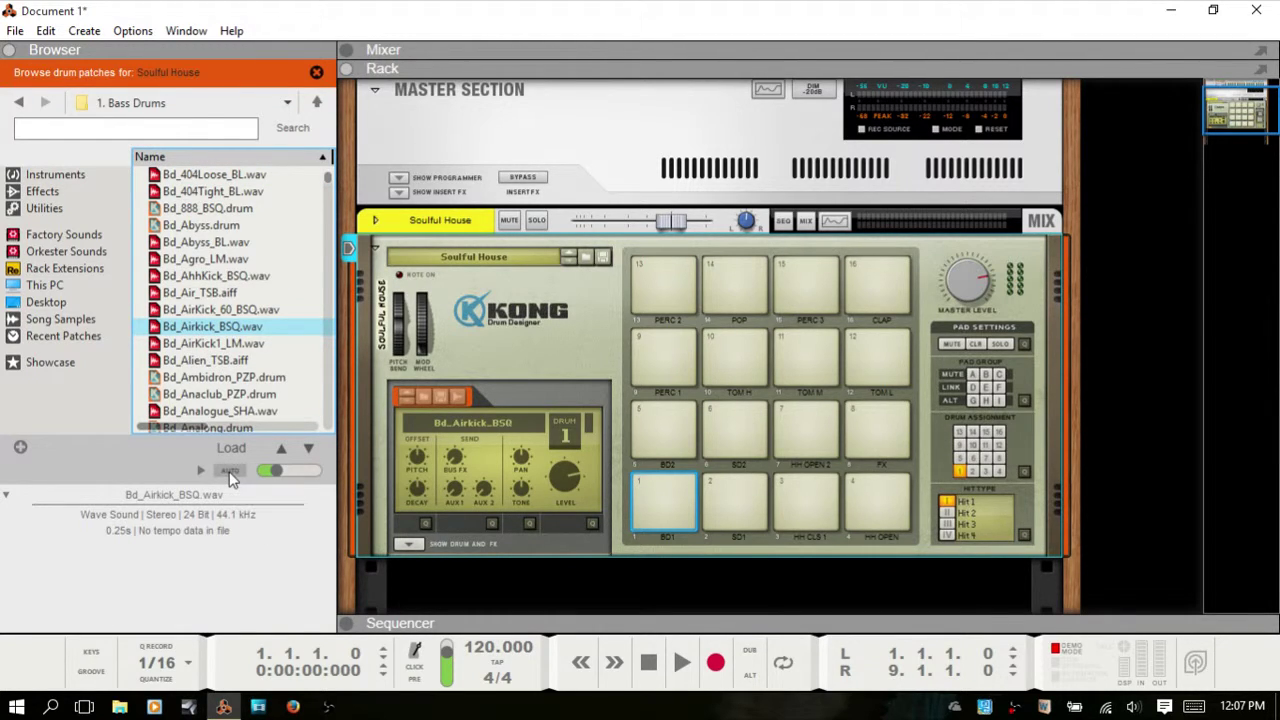
{"action": "left_click", "coordinate": [208, 345]}
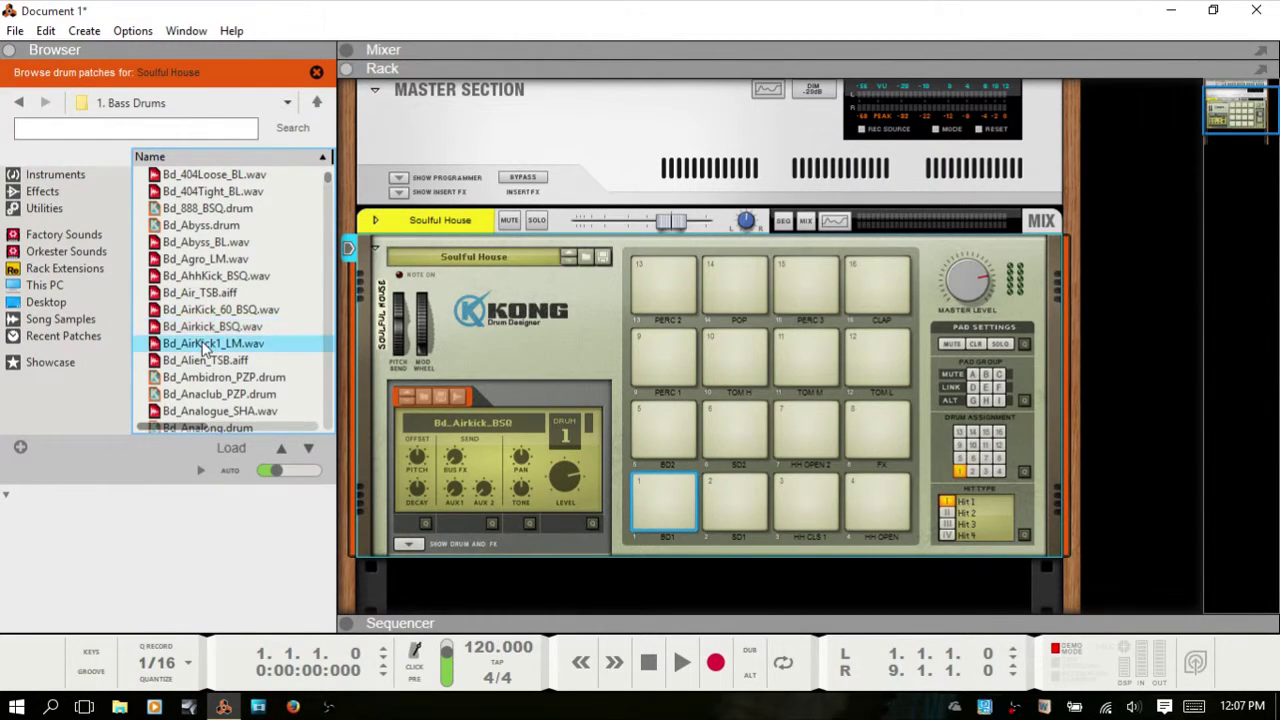
{"action": "left_click", "coordinate": [200, 473]}
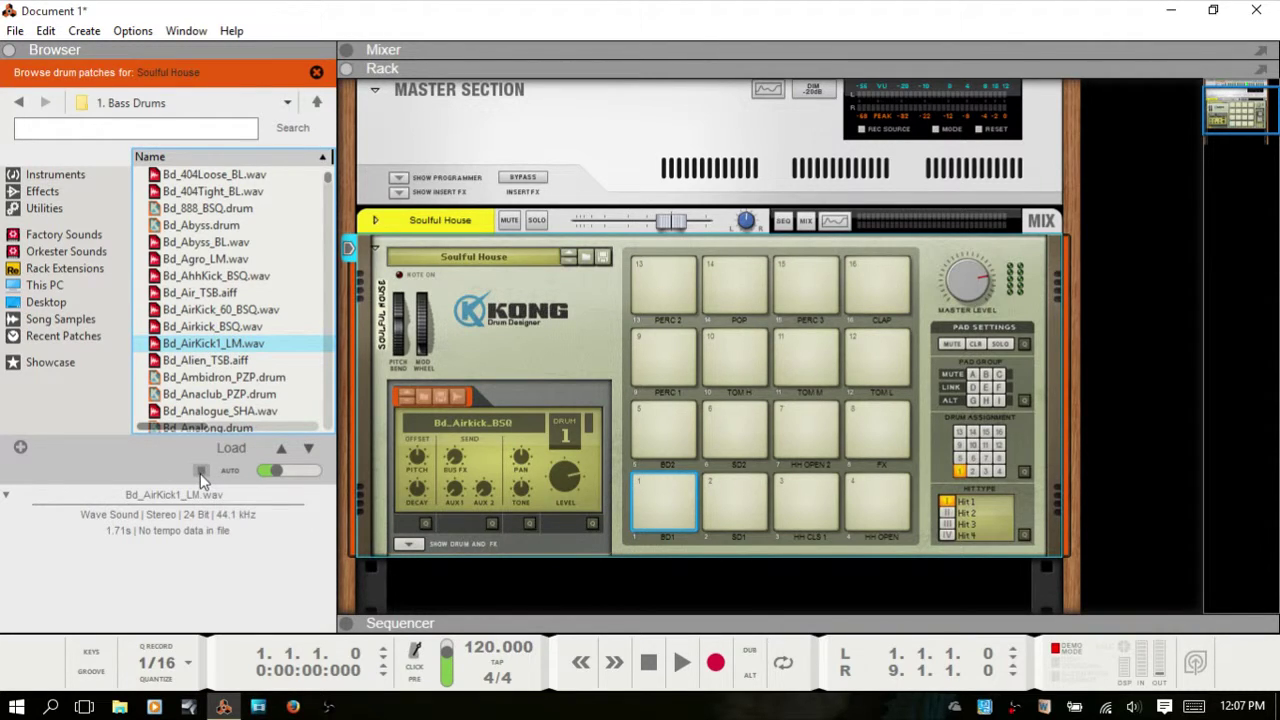
{"action": "left_click", "coordinate": [278, 471]}
{"action": "left_click", "coordinate": [191, 362]}
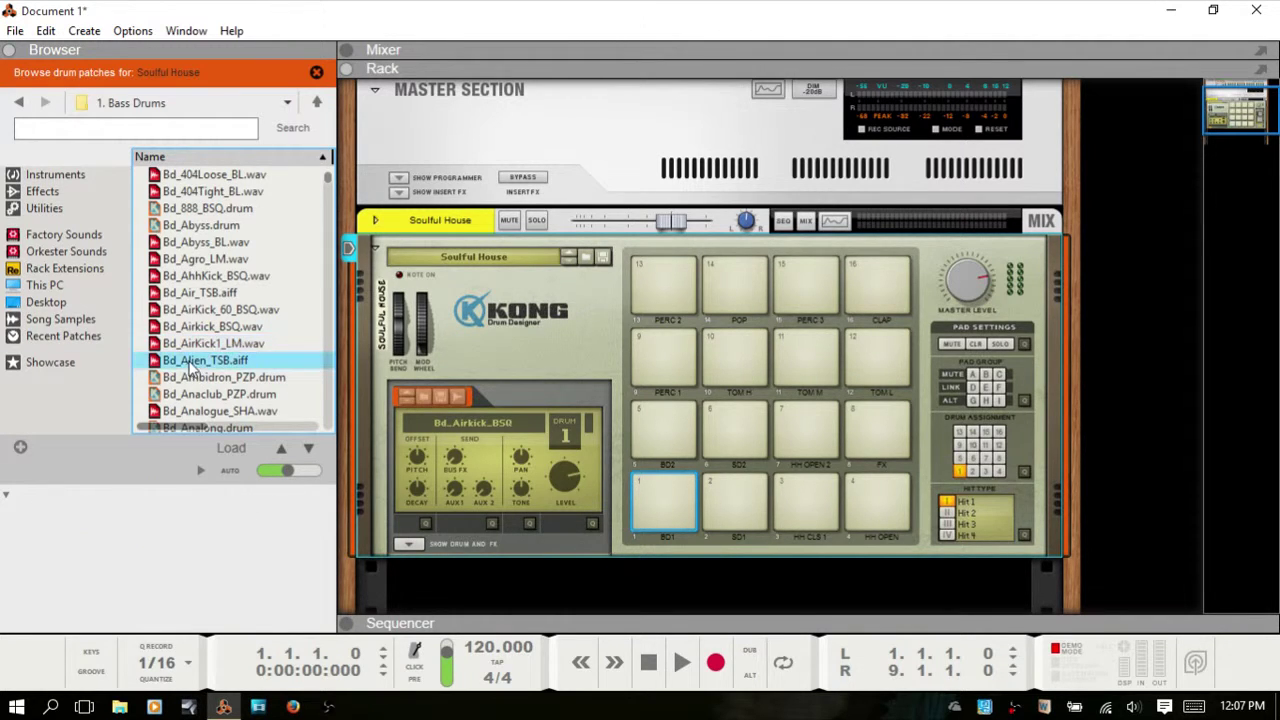
{"action": "left_click", "coordinate": [196, 345]}
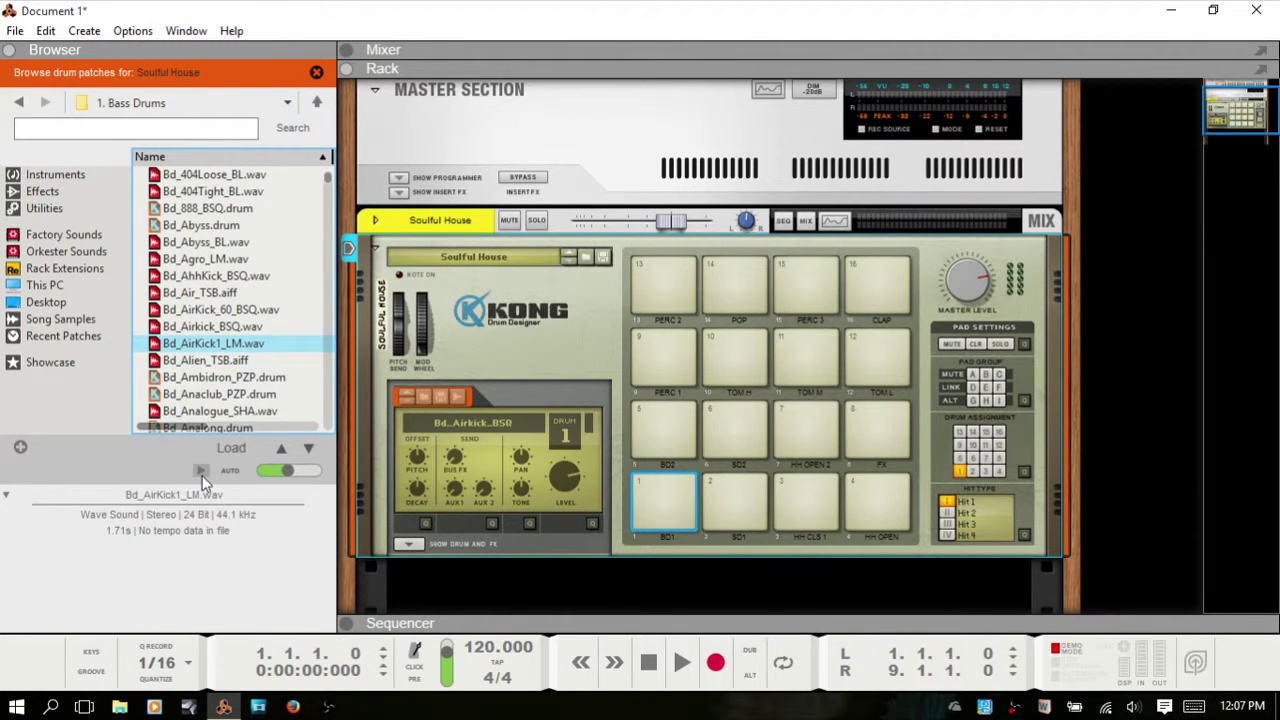
{"action": "left_click", "coordinate": [233, 471]}
{"action": "key", "text": "Up"}
{"action": "key", "text": "Up"}
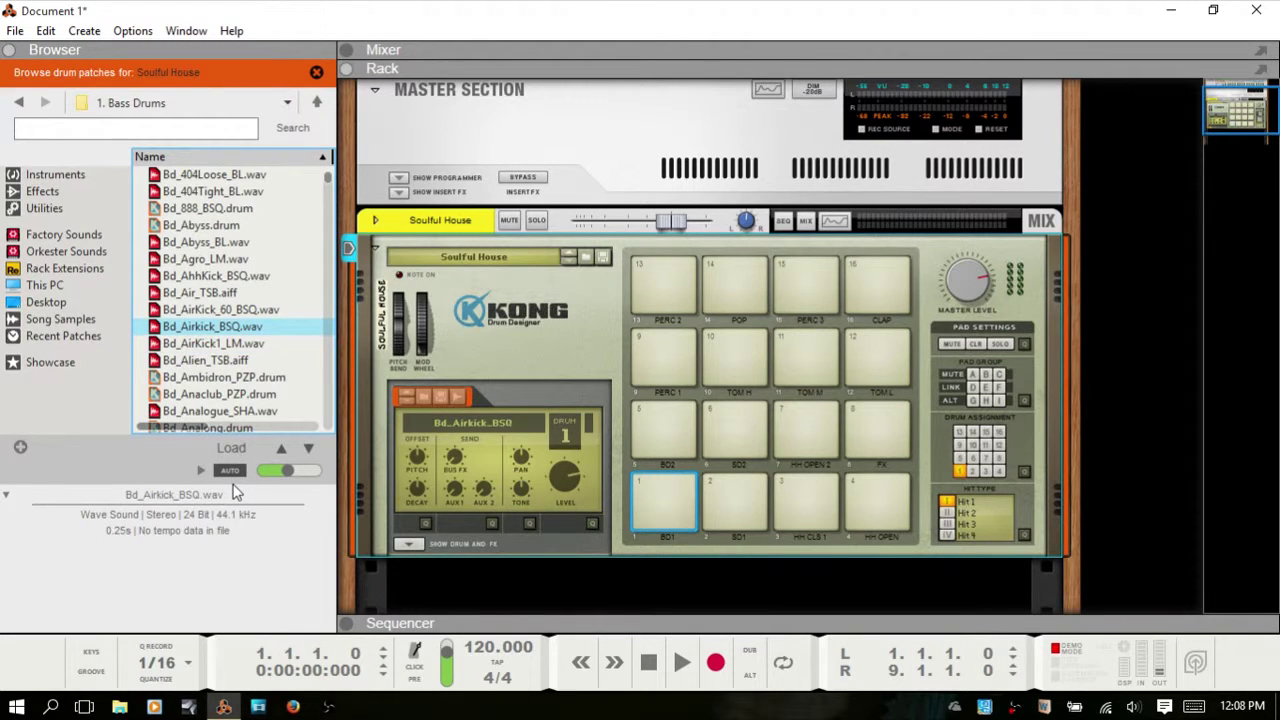
{"action": "key", "text": "Up"}
{"action": "key", "text": "Up"}
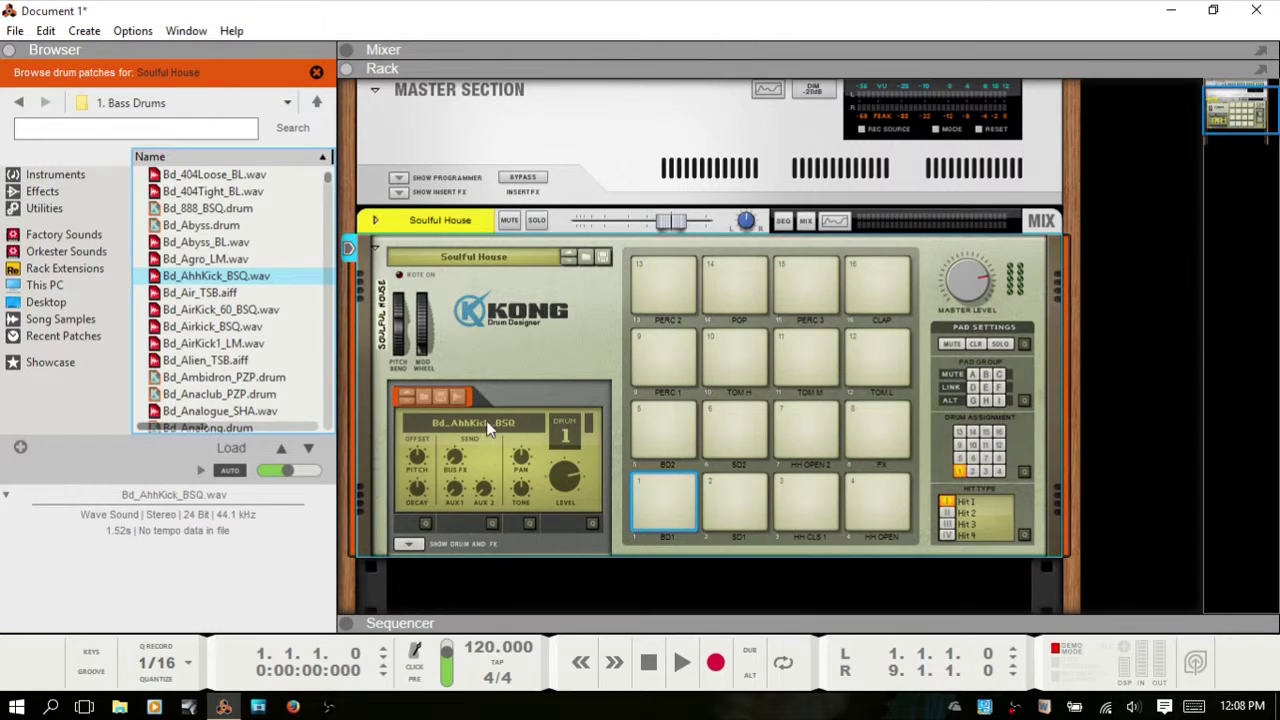
- Load Bd_Air_TSB.aiff onto pad 1 and rename the pad from BD1 to 'Bd Air'
{"action": "left_click", "coordinate": [190, 293]}
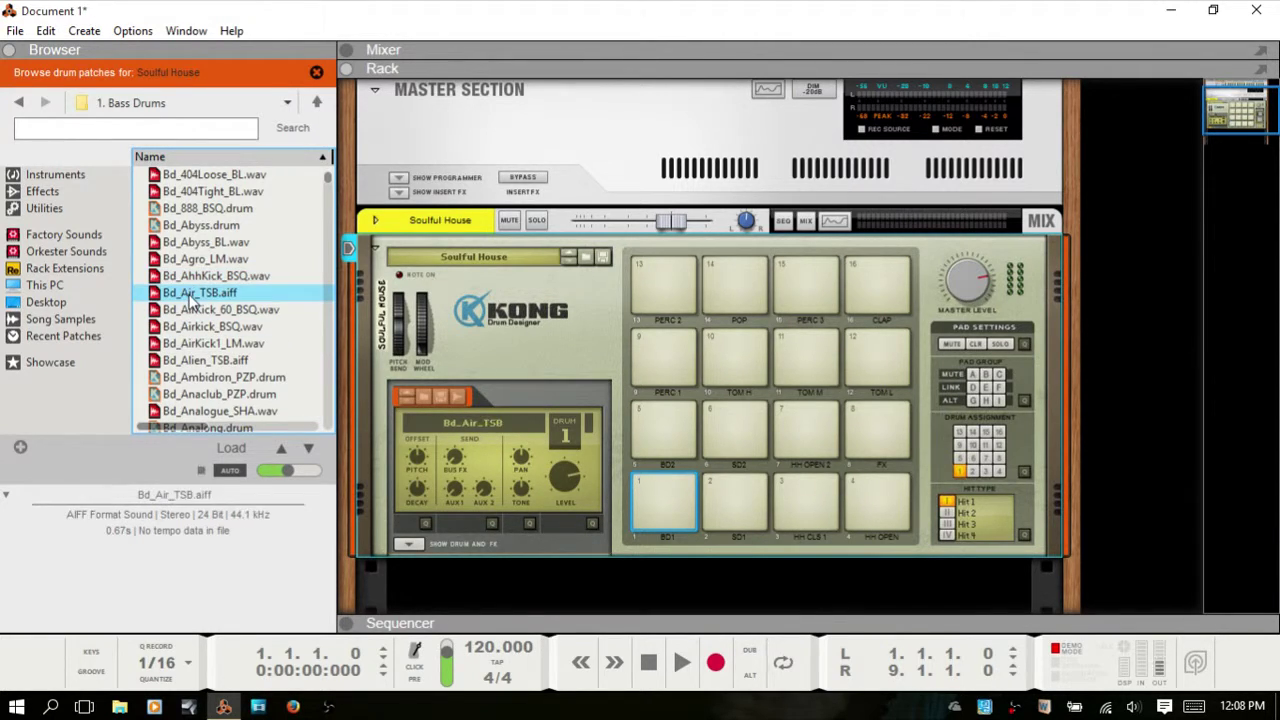
{"action": "double_click", "coordinate": [666, 538]}
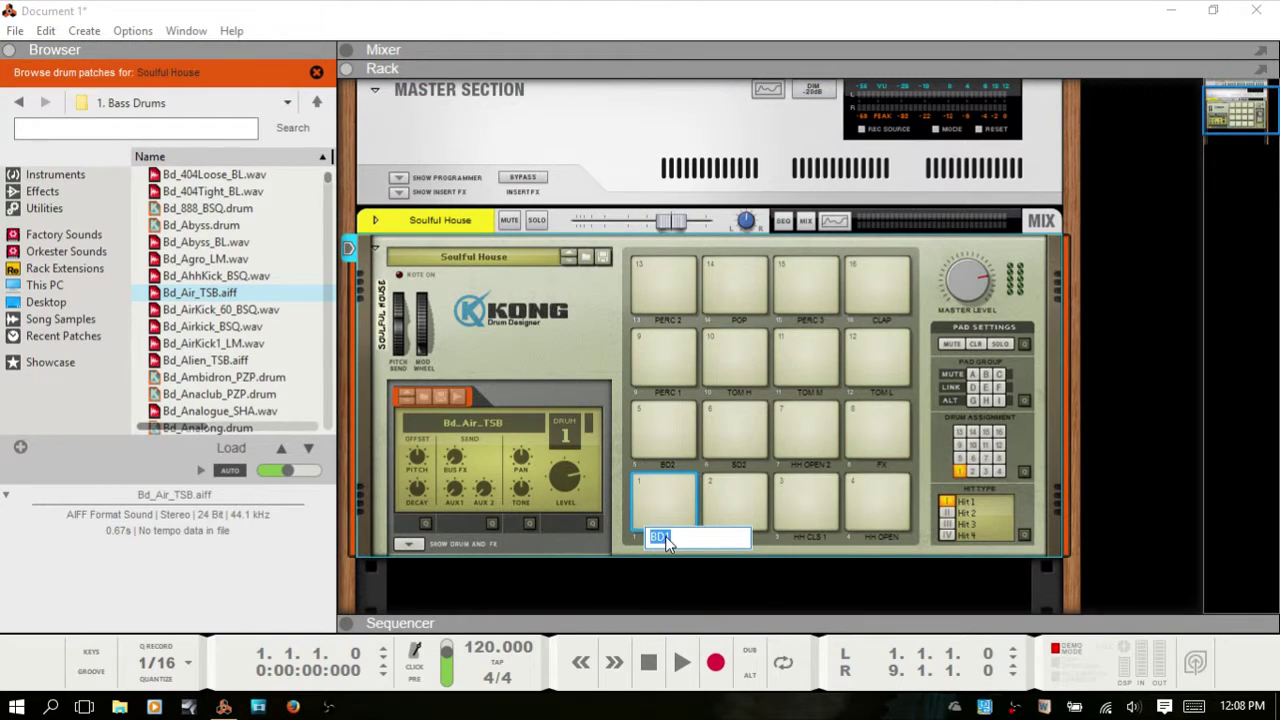
{"action": "key", "text": "BackSpace"}
{"action": "type", "text": "Bd Air"}
{"action": "key", "text": "Return"}
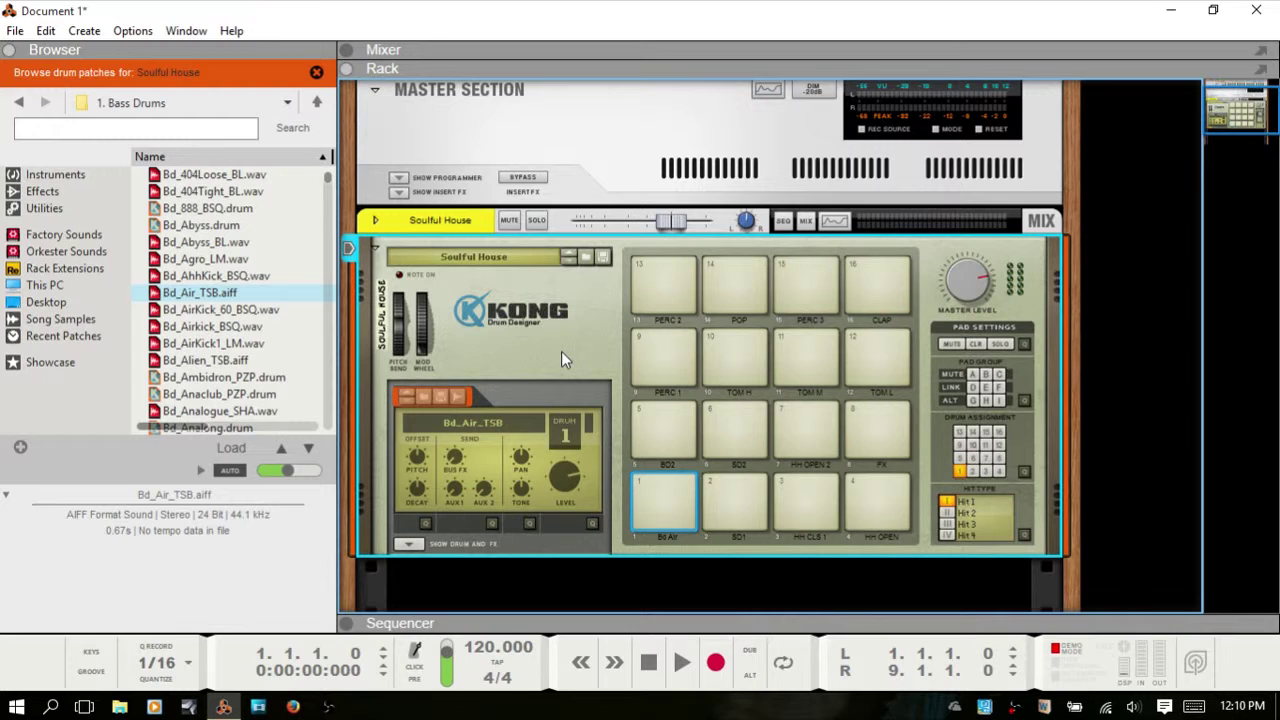
- Browse for pad 1's new sound, navigating from the Desktop down into the FS Feild Sounds folder
{"action": "right_click", "coordinate": [656, 503]}
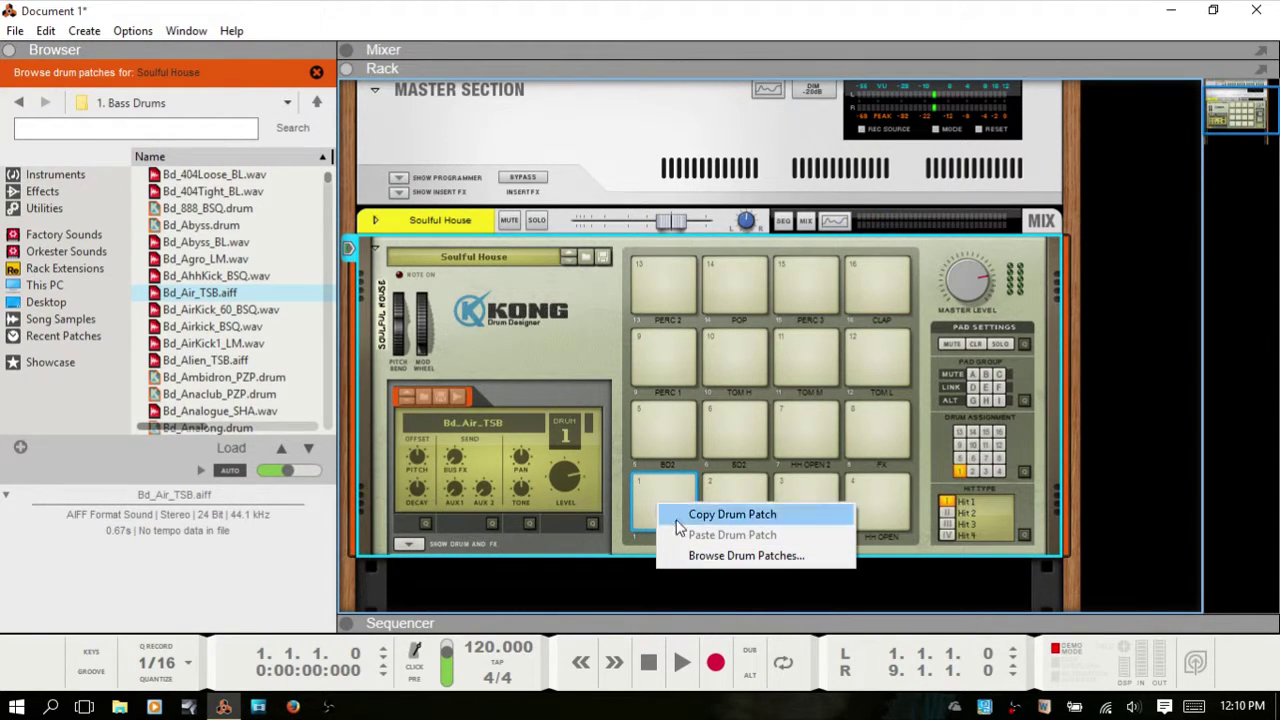
{"action": "left_click", "coordinate": [700, 554]}
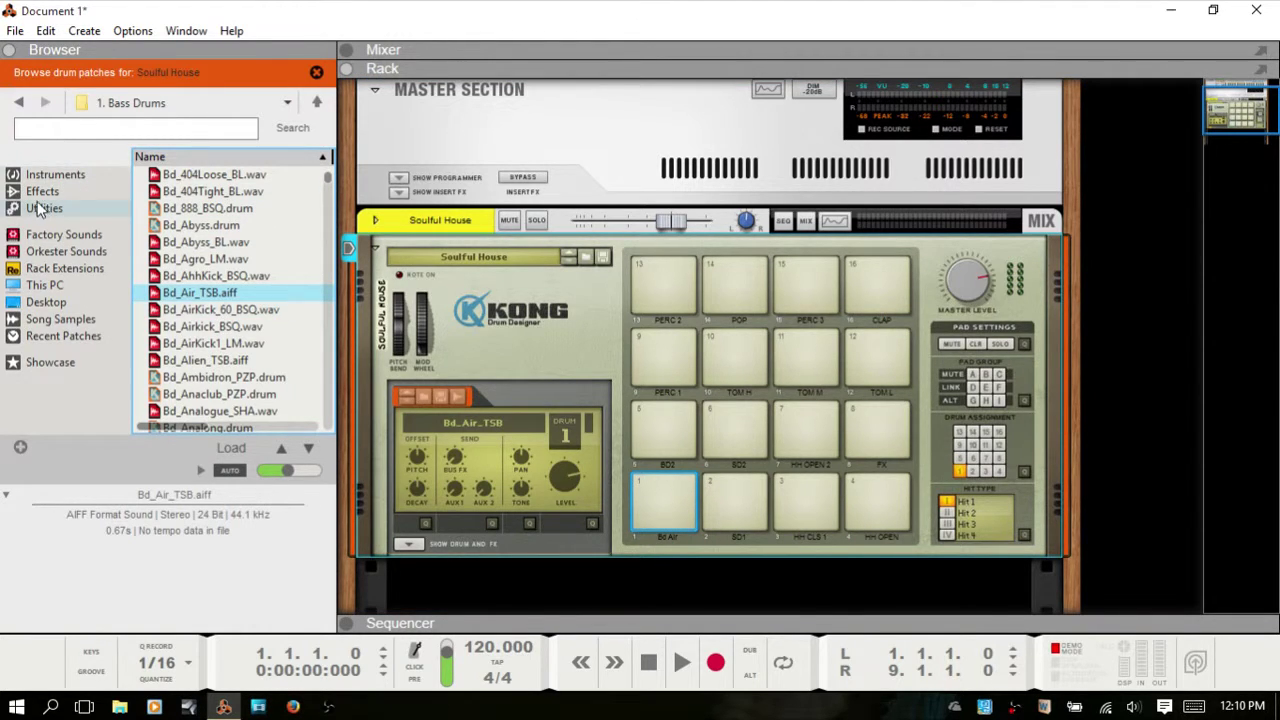
{"action": "left_click", "coordinate": [46, 301]}
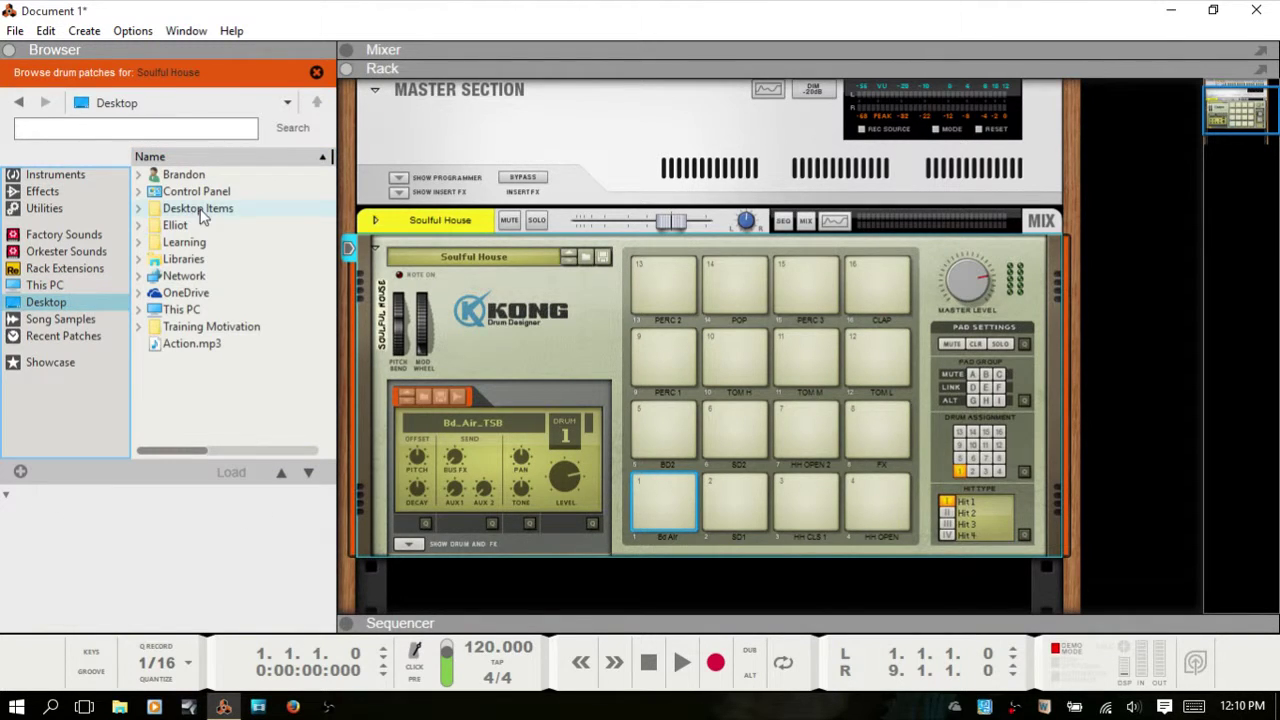
{"action": "double_click", "coordinate": [178, 225]}
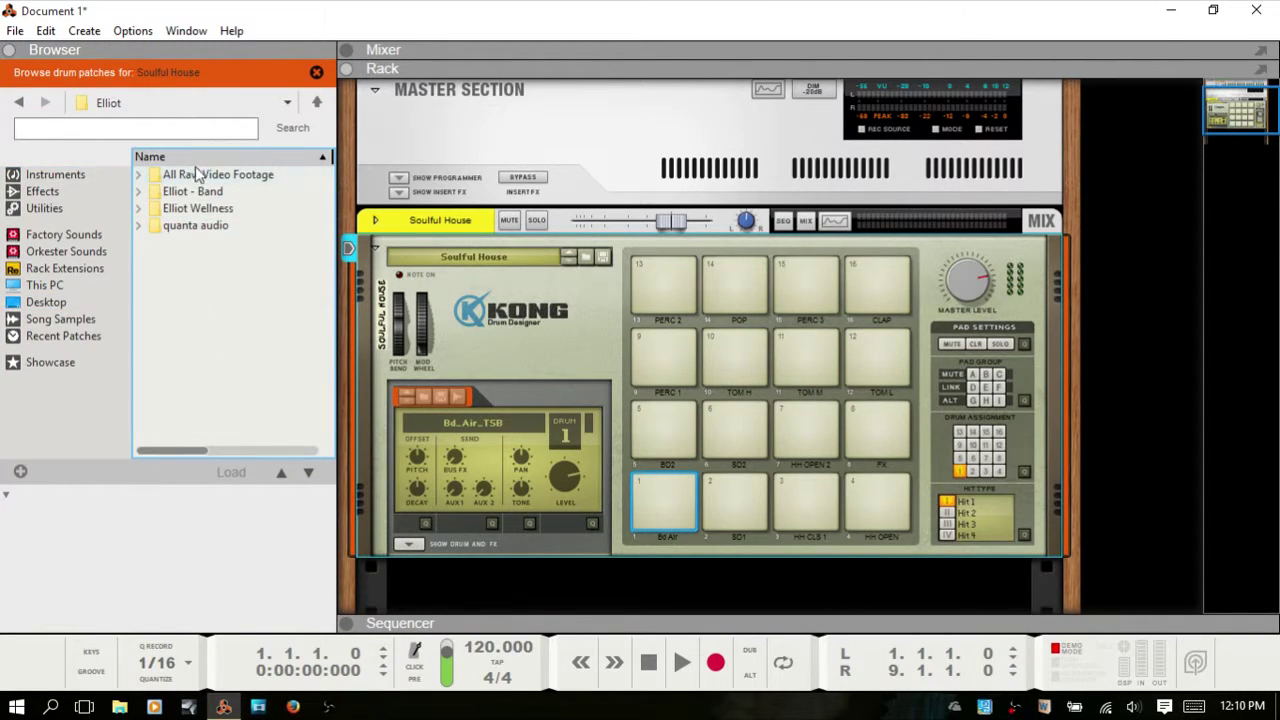
{"action": "double_click", "coordinate": [193, 191]}
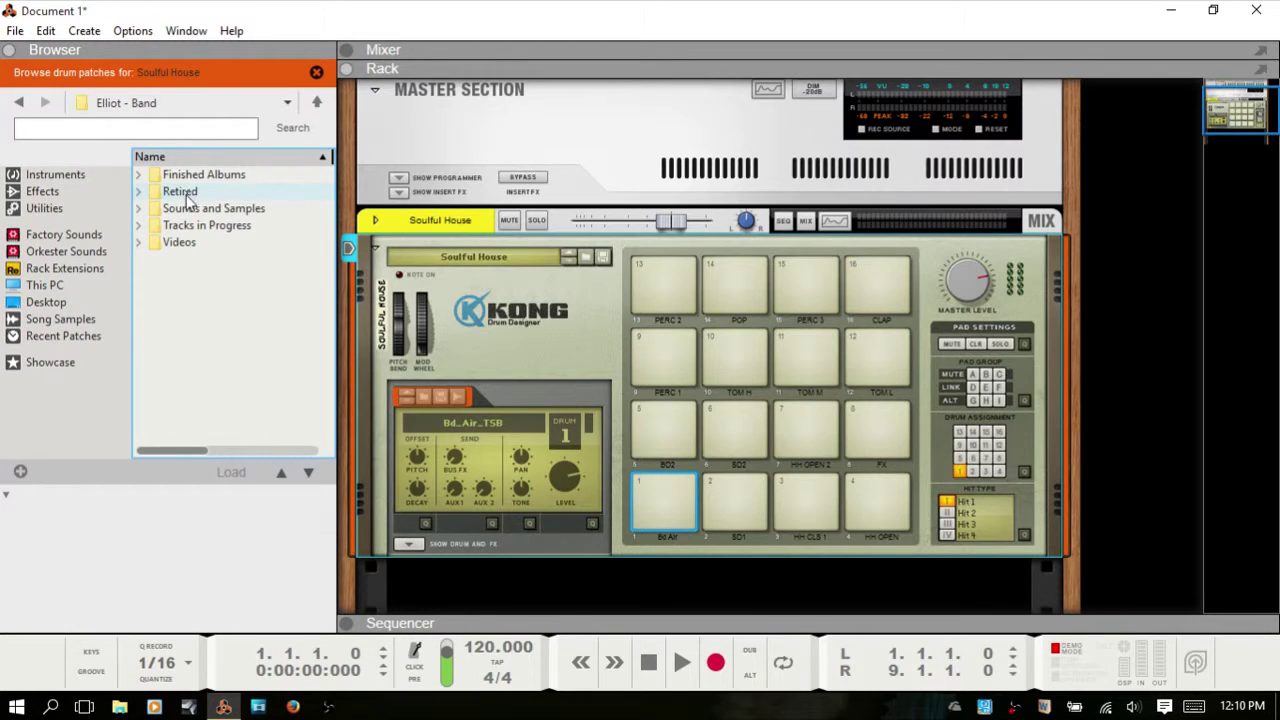
{"action": "double_click", "coordinate": [190, 208]}
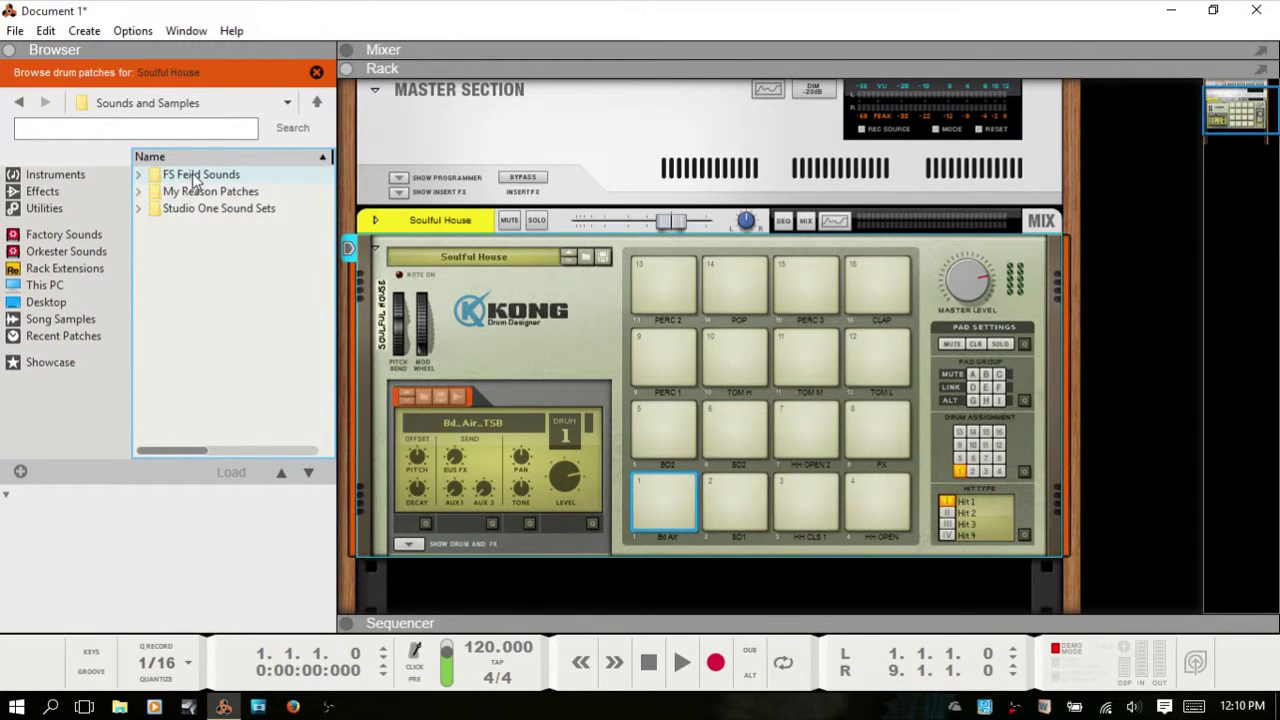
{"action": "double_click", "coordinate": [195, 177]}
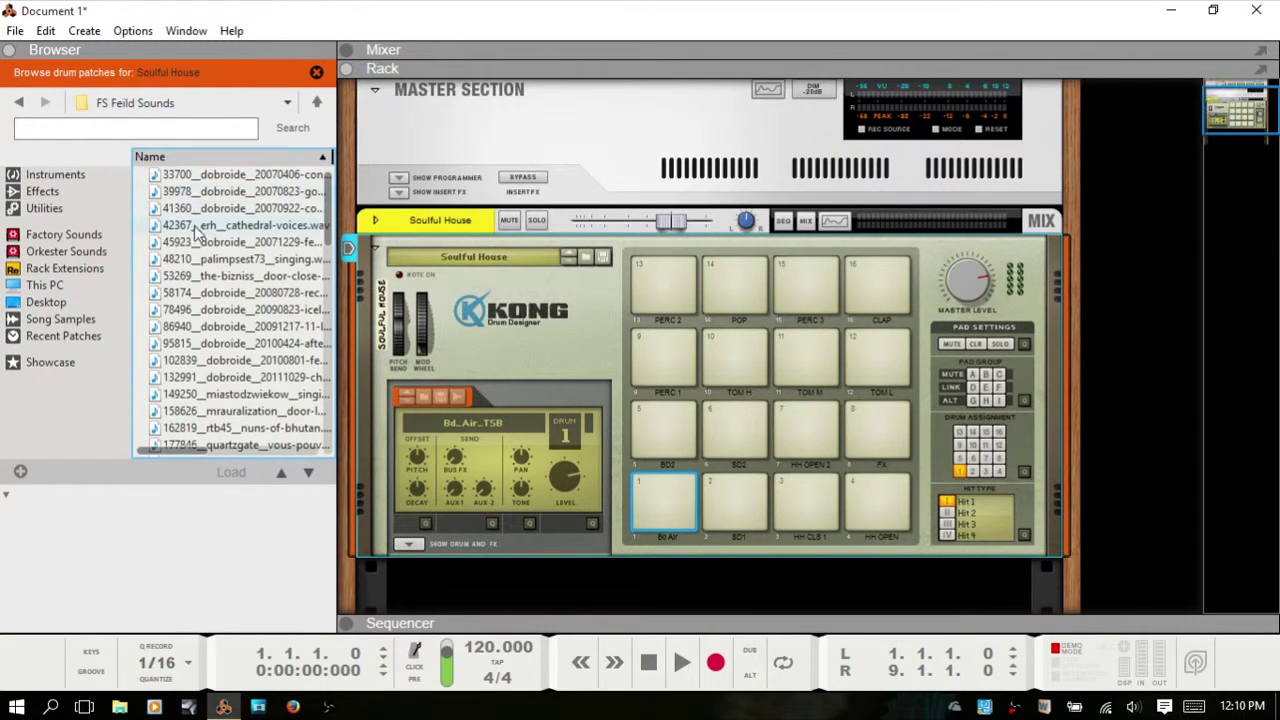
- Load 53269_the-bizniss_door-close-2.wav onto pad 1 and audition it twice
{"action": "left_click", "coordinate": [204, 277]}
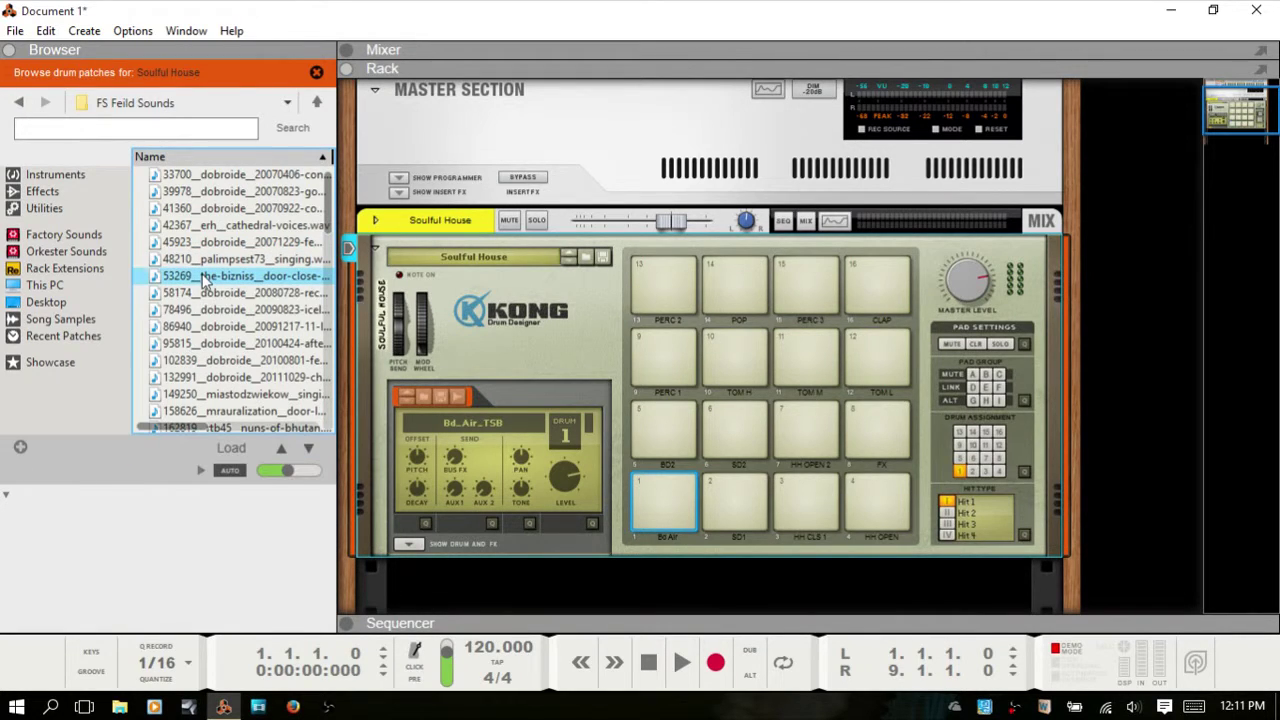
{"action": "left_click", "coordinate": [227, 453]}
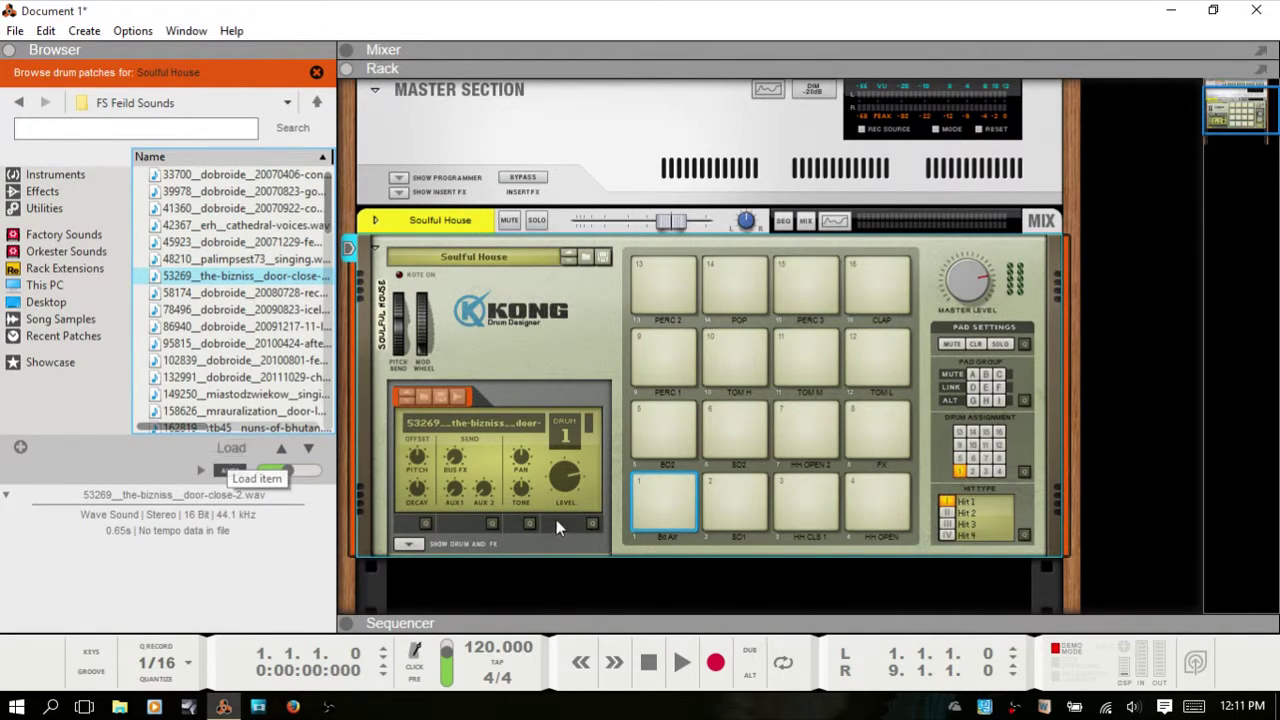
{"action": "left_click", "coordinate": [652, 508]}
{"action": "left_click", "coordinate": [655, 505]}
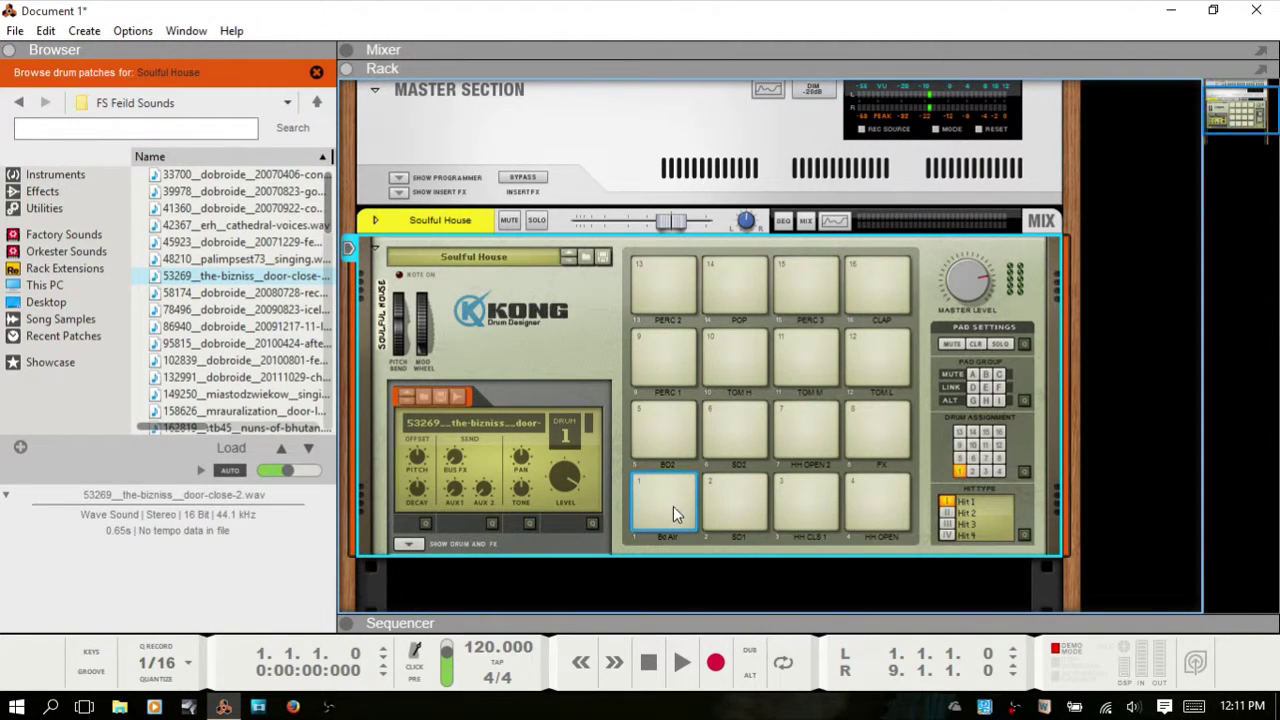
- Hide the browser while replaying pad 1's door-close sample, then reveal Kong's Drum and FX section
{"action": "left_click", "coordinate": [665, 501]}
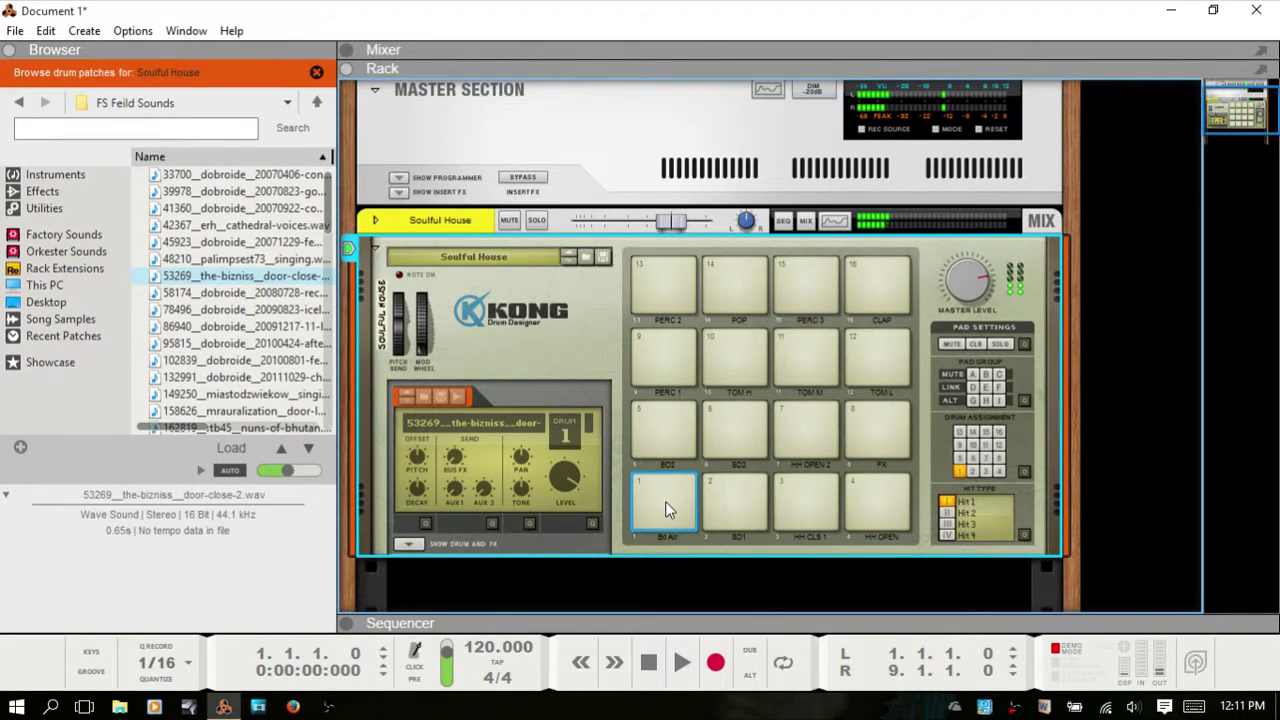
{"action": "left_click", "coordinate": [665, 501]}
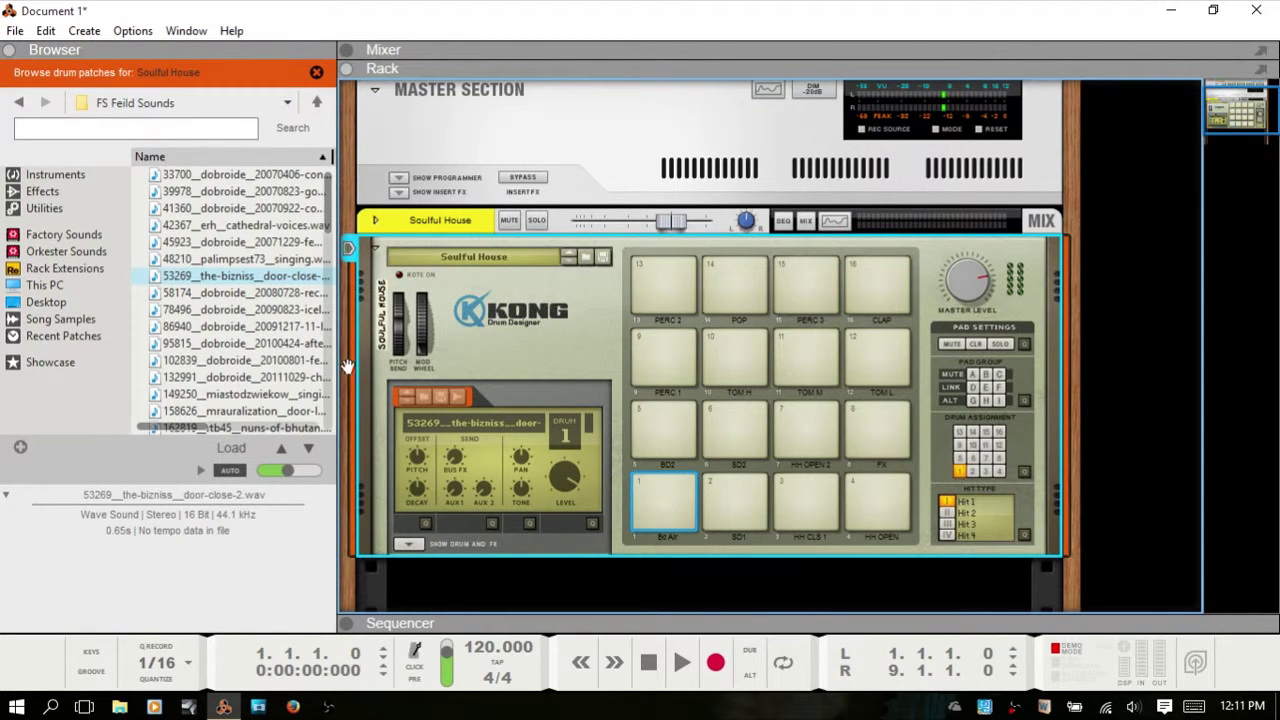
{"action": "key", "text": "F3"}
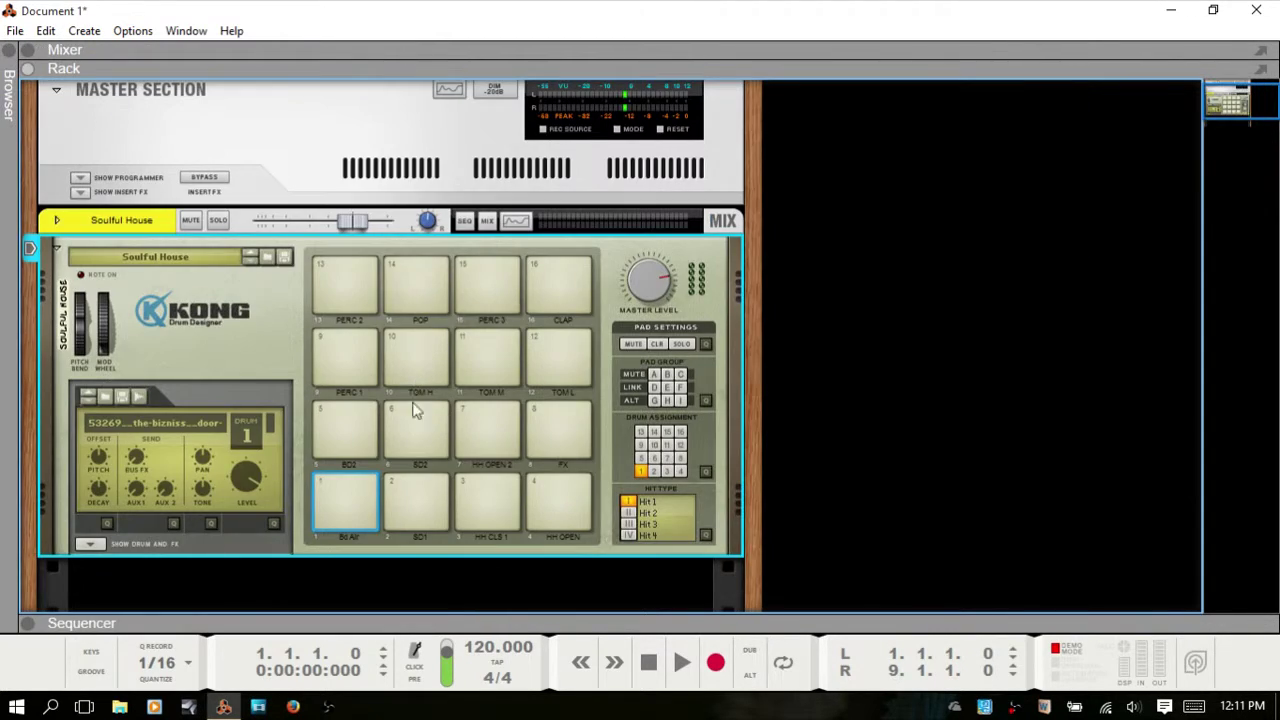
{"action": "left_click", "coordinate": [350, 506]}
{"action": "scroll", "coordinate": [387, 444], "scroll_direction": "down", "scroll_amount": 1}
{"action": "left_click", "coordinate": [340, 438]}
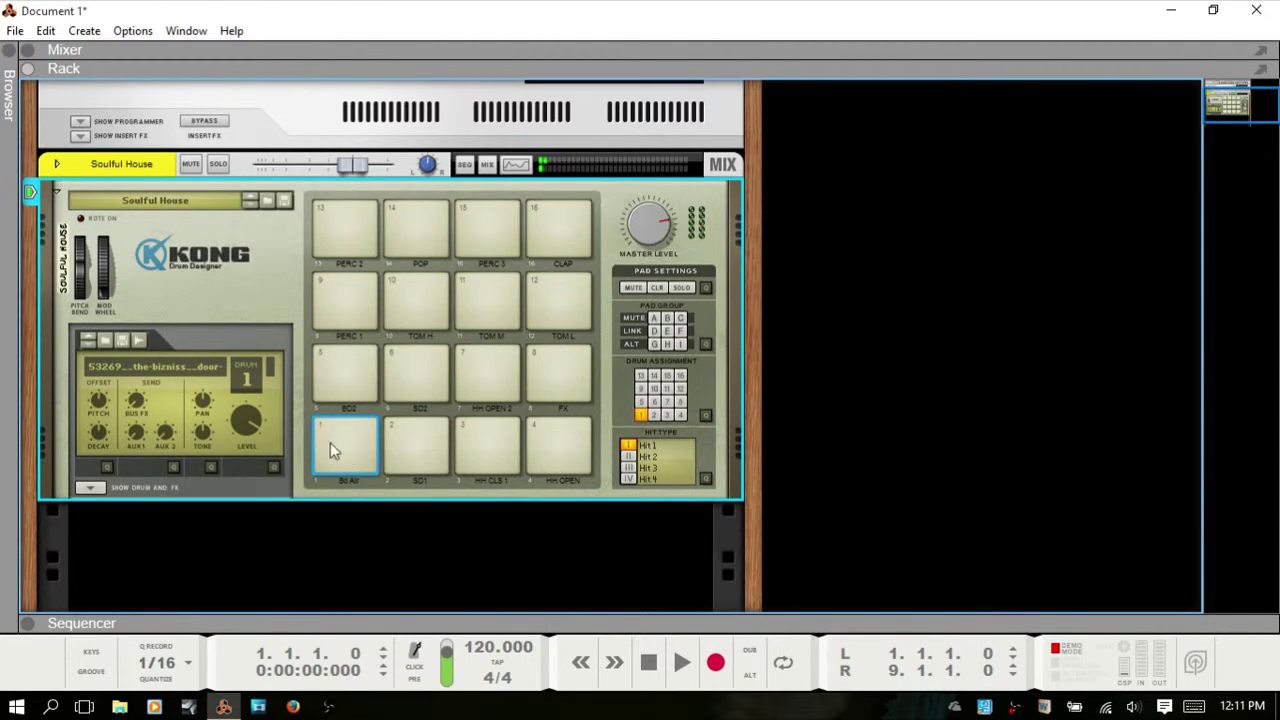
{"action": "left_click", "coordinate": [348, 447]}
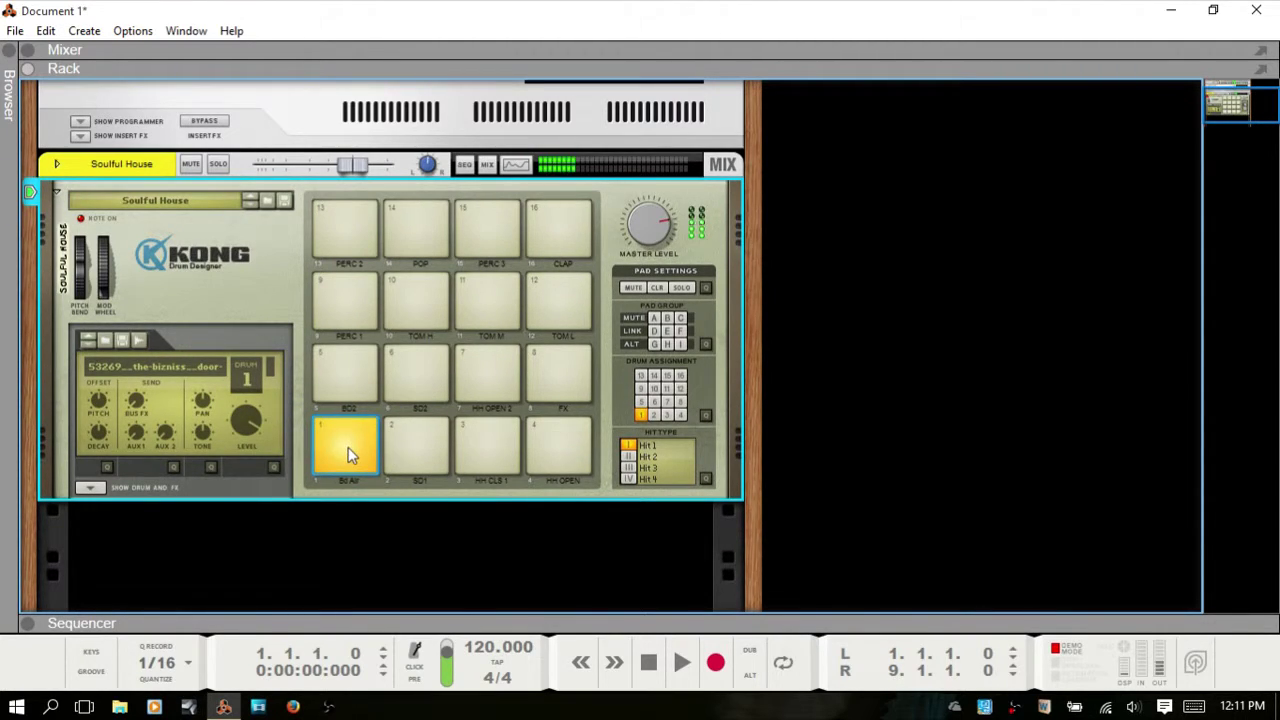
{"action": "left_click", "coordinate": [91, 487]}
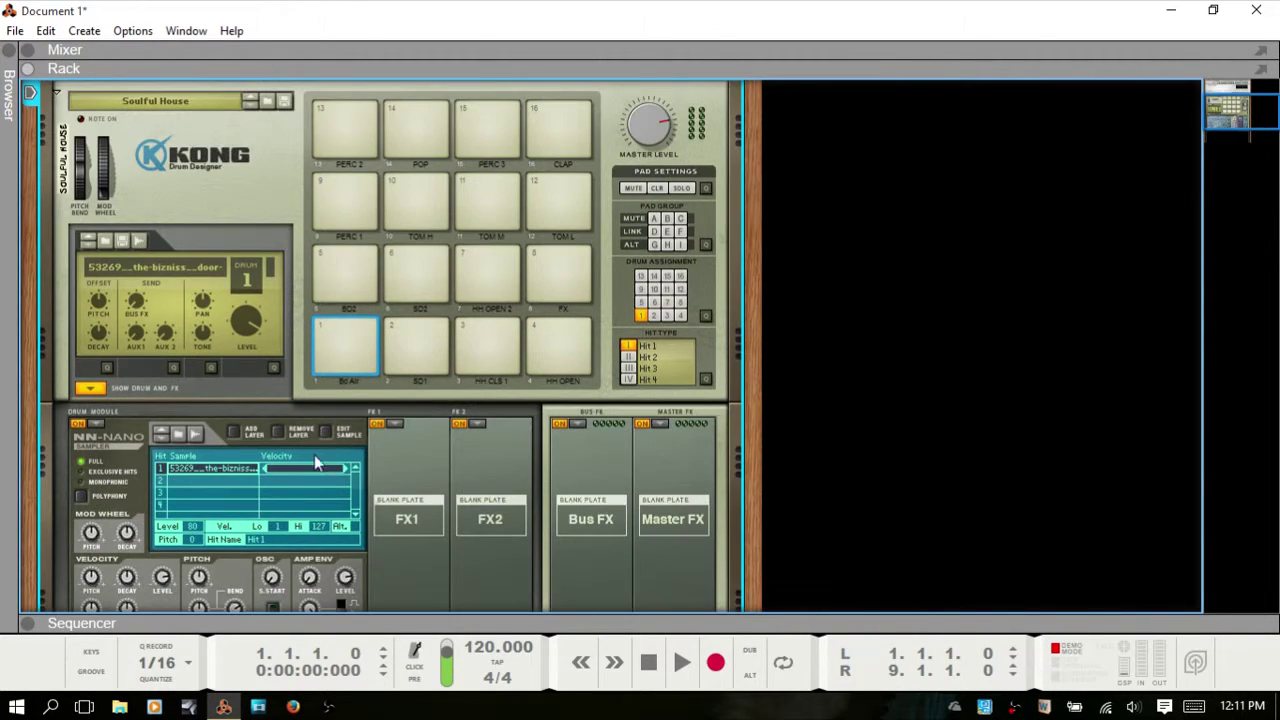
{"action": "scroll", "coordinate": [318, 452], "scroll_direction": "down", "scroll_amount": 1}
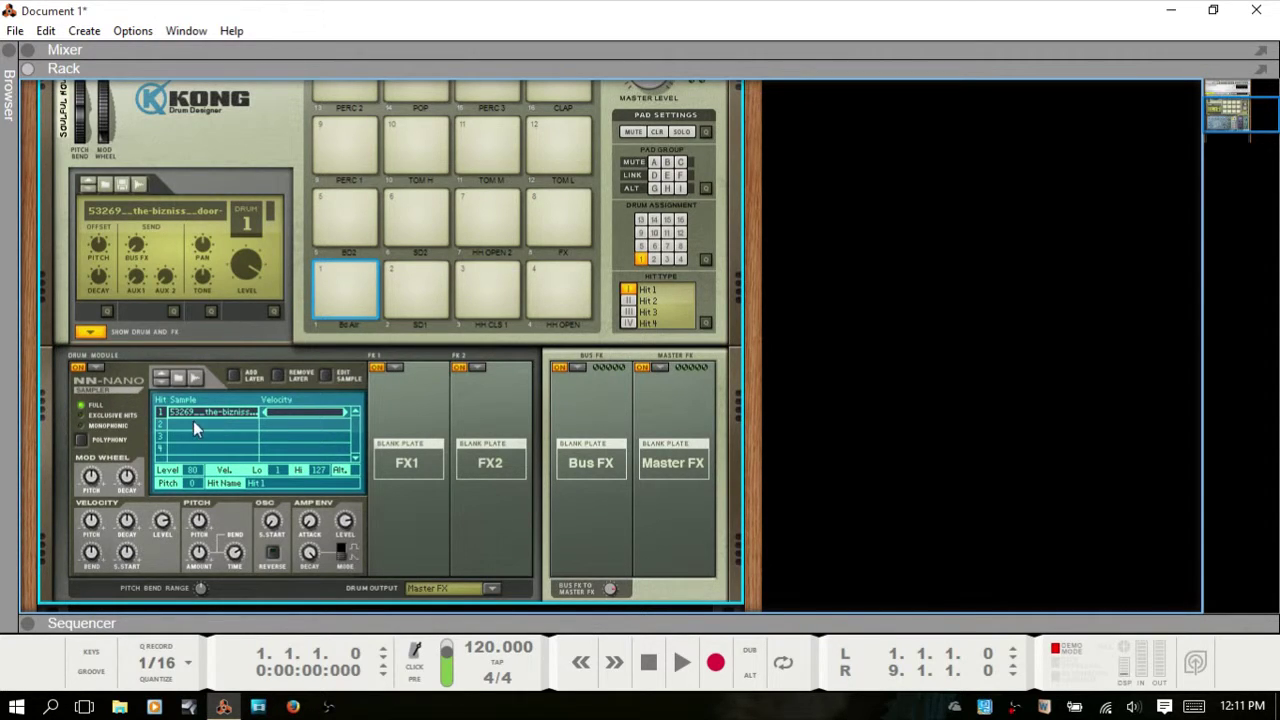
- Trim door-close-2.wav's start and tail, then crop and normalize it and audition the result
{"action": "left_click", "coordinate": [325, 376]}
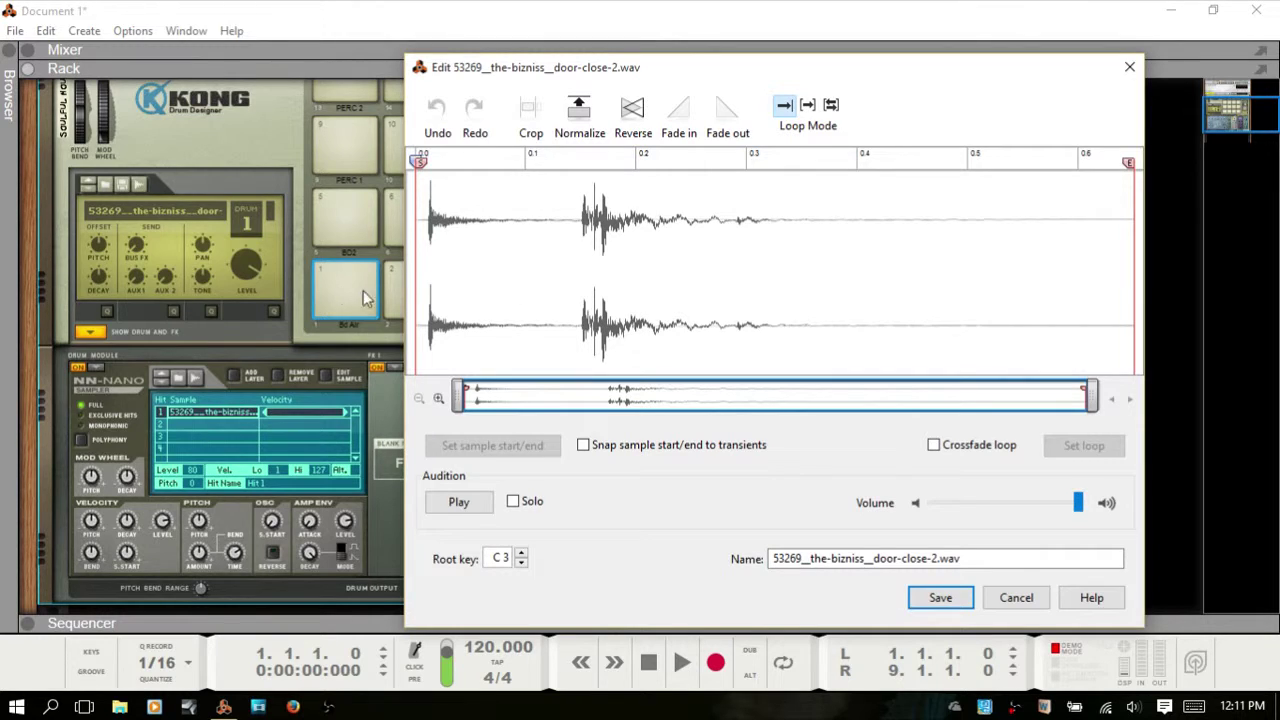
{"action": "left_click", "coordinate": [452, 508]}
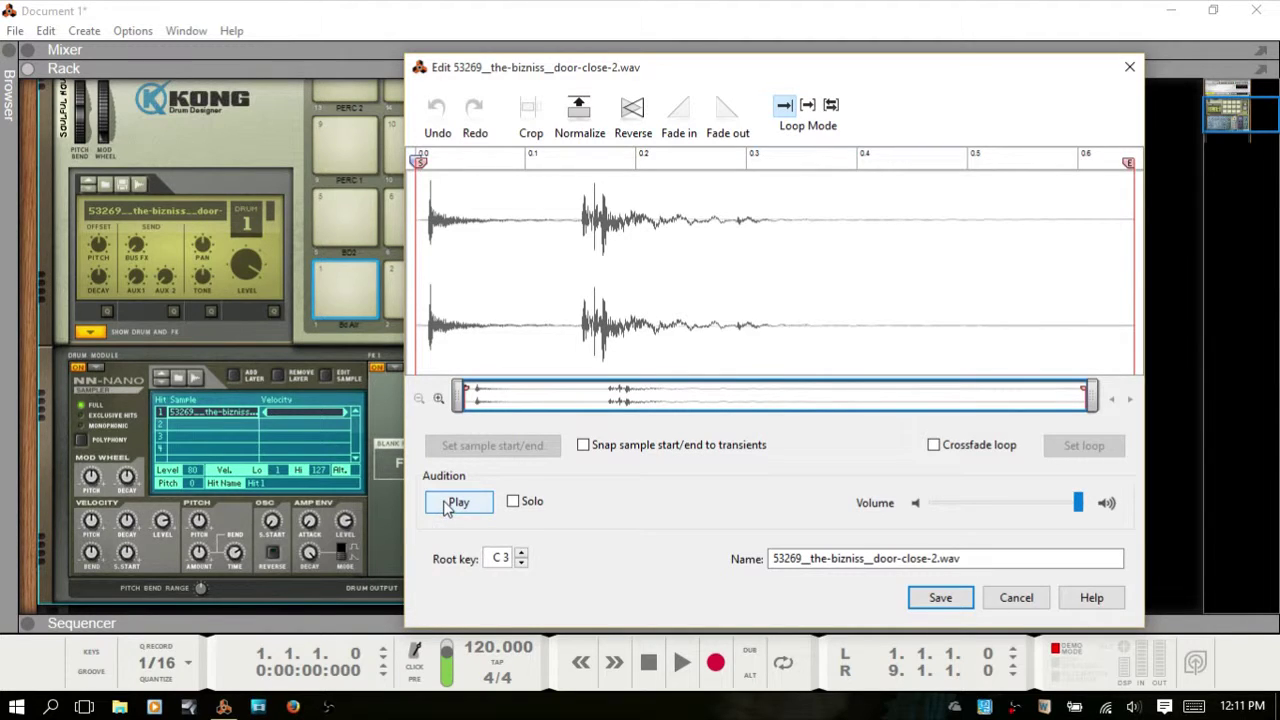
{"action": "left_click_drag", "start_coordinate": [420, 167], "coordinate": [432, 177]}
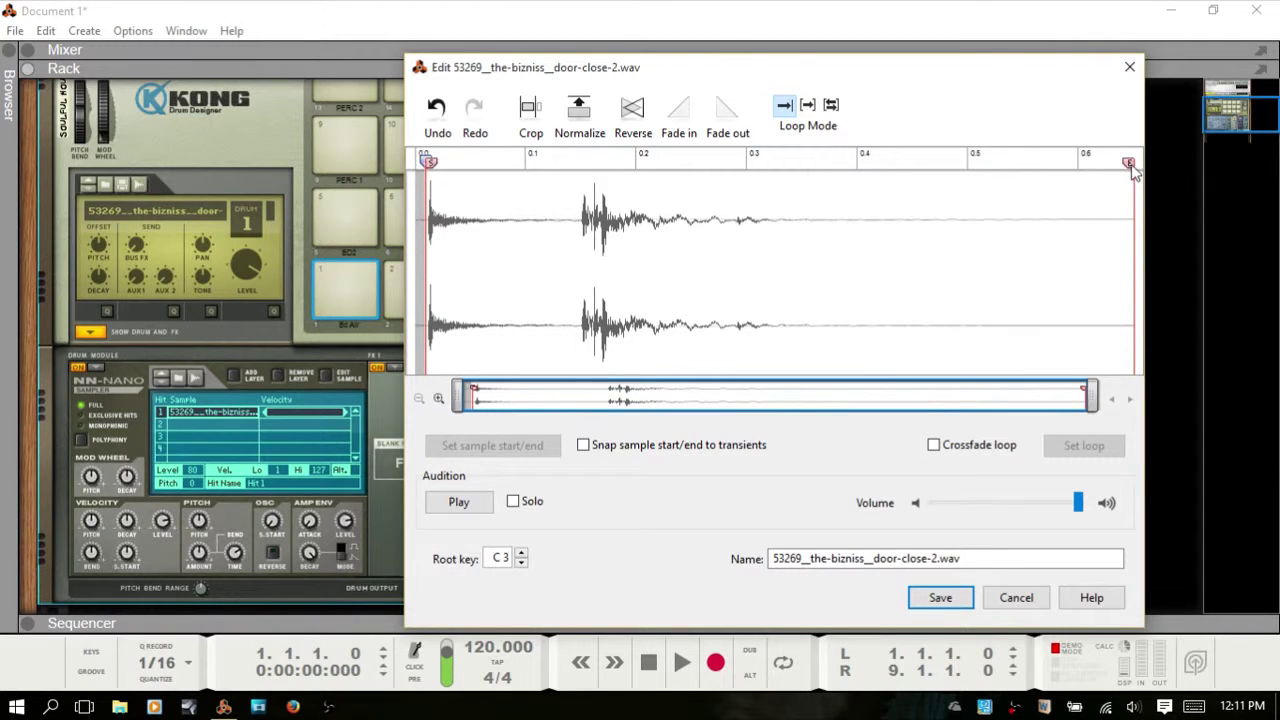
{"action": "left_click_drag", "start_coordinate": [1129, 165], "coordinate": [821, 172]}
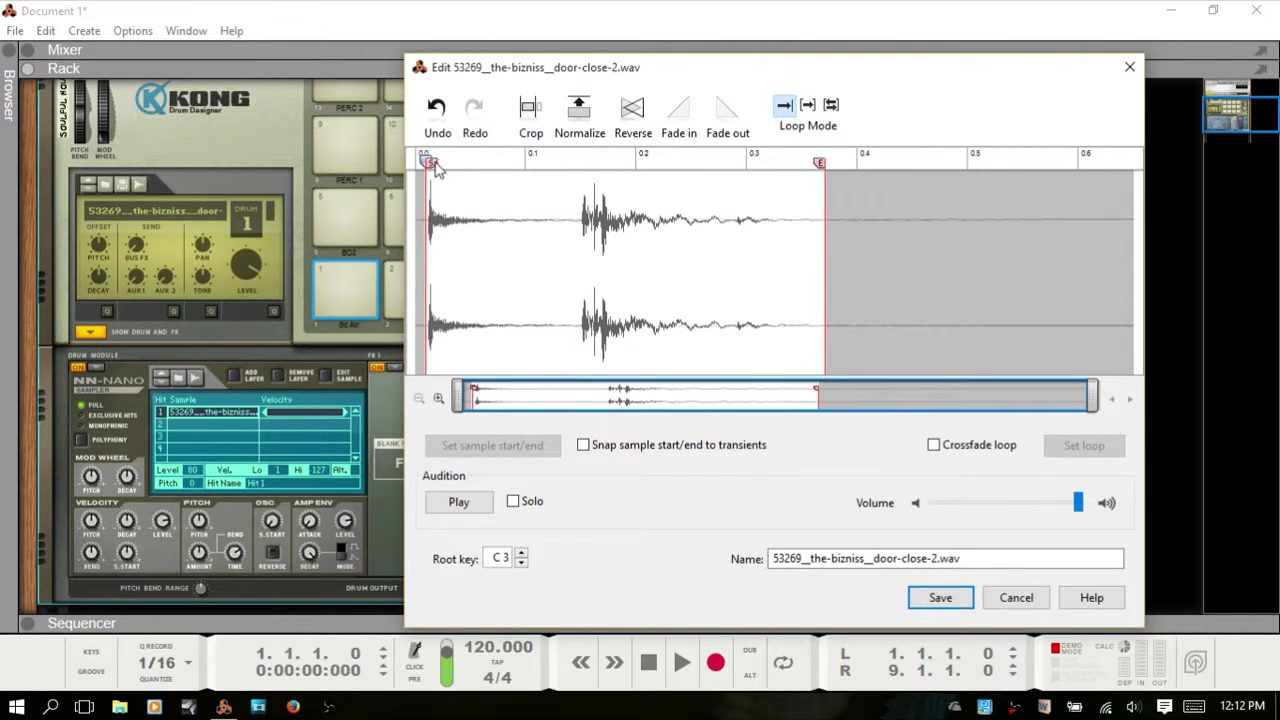
{"action": "left_click_drag", "start_coordinate": [430, 166], "coordinate": [433, 167]}
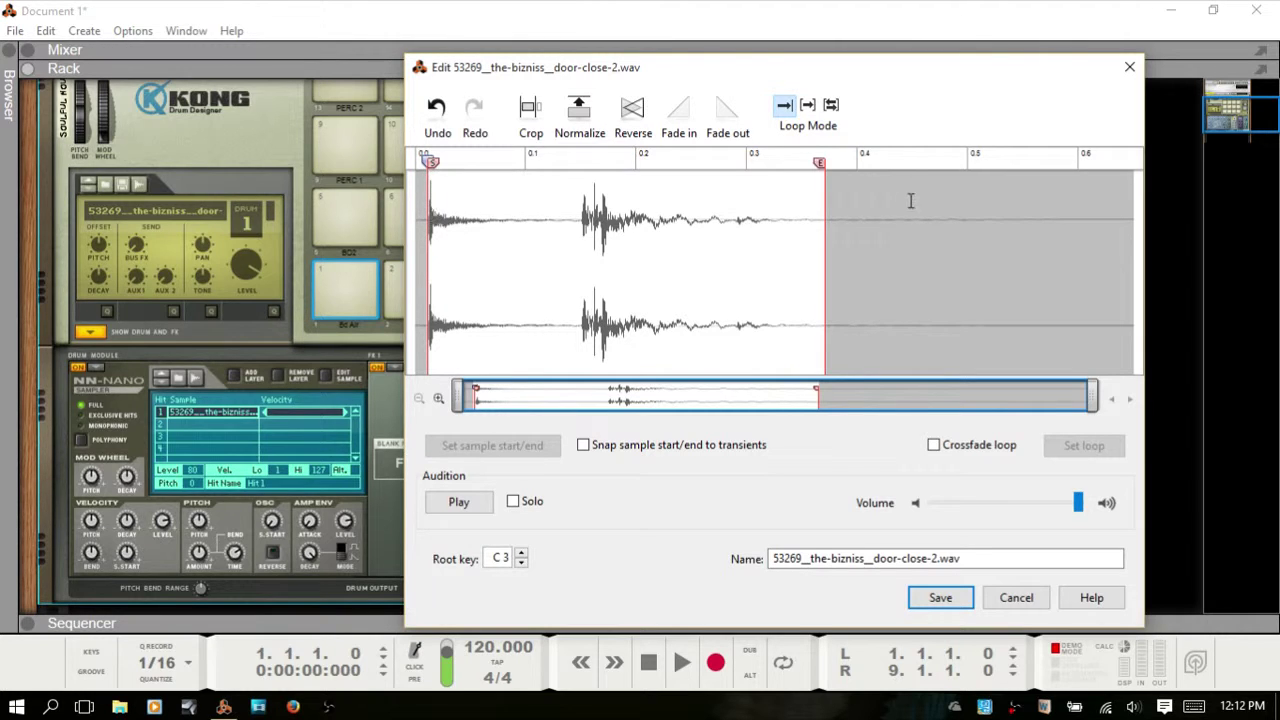
{"action": "left_click", "coordinate": [531, 118]}
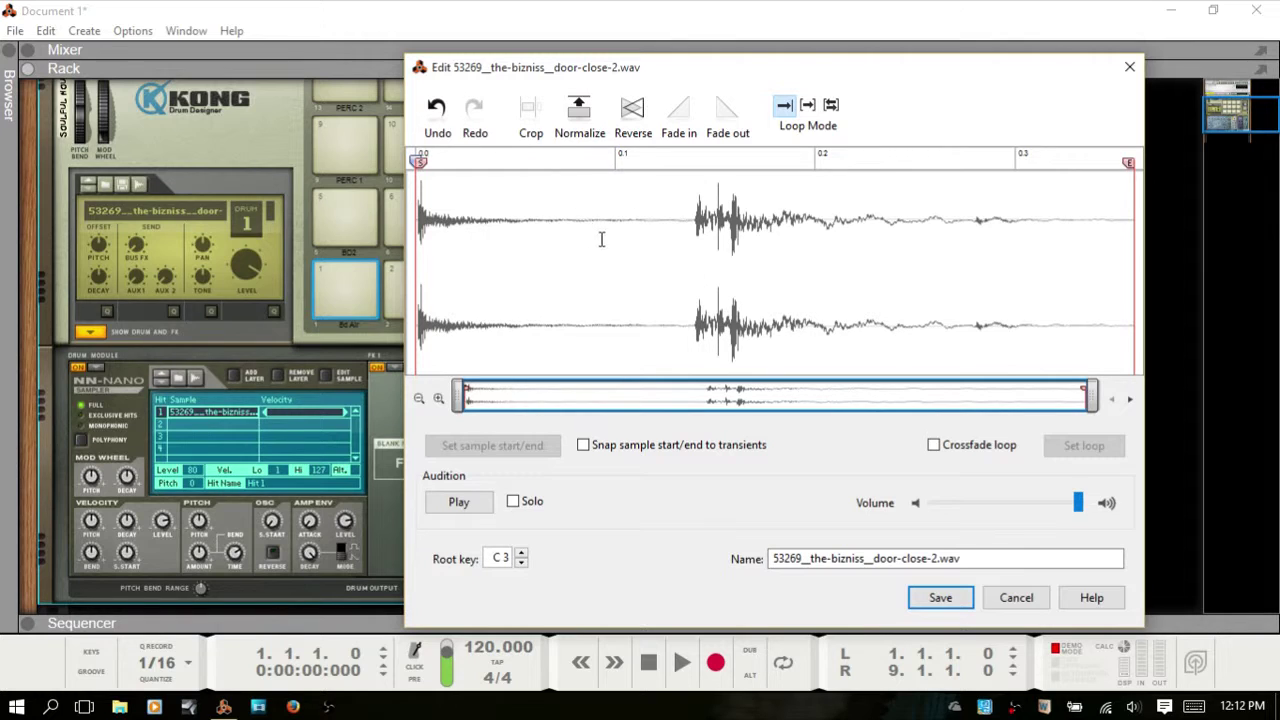
{"action": "left_click", "coordinate": [582, 115]}
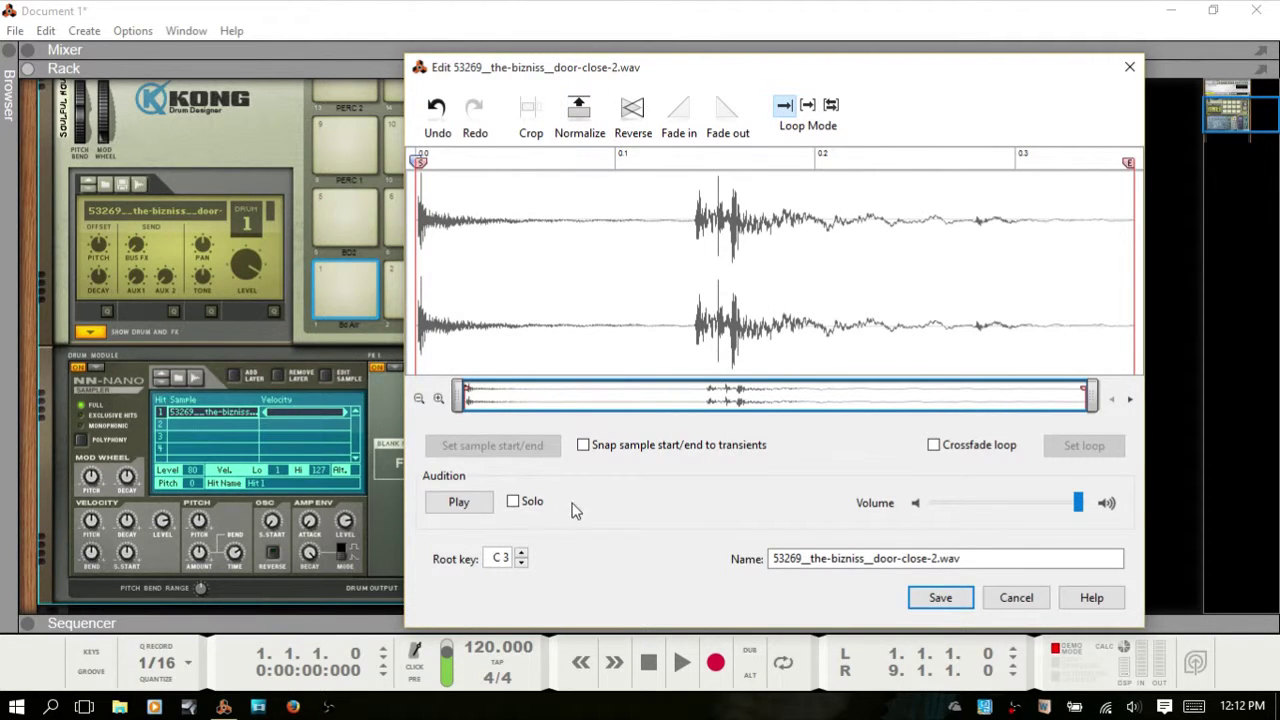
{"action": "left_click", "coordinate": [476, 503]}
{"action": "left_click", "coordinate": [476, 503]}
- Rename the edited sample to 'door close' and save it
{"action": "left_click", "coordinate": [997, 562]}
{"action": "left_click_drag", "start_coordinate": [997, 560], "coordinate": [660, 558]}
{"action": "type", "text": "d"}
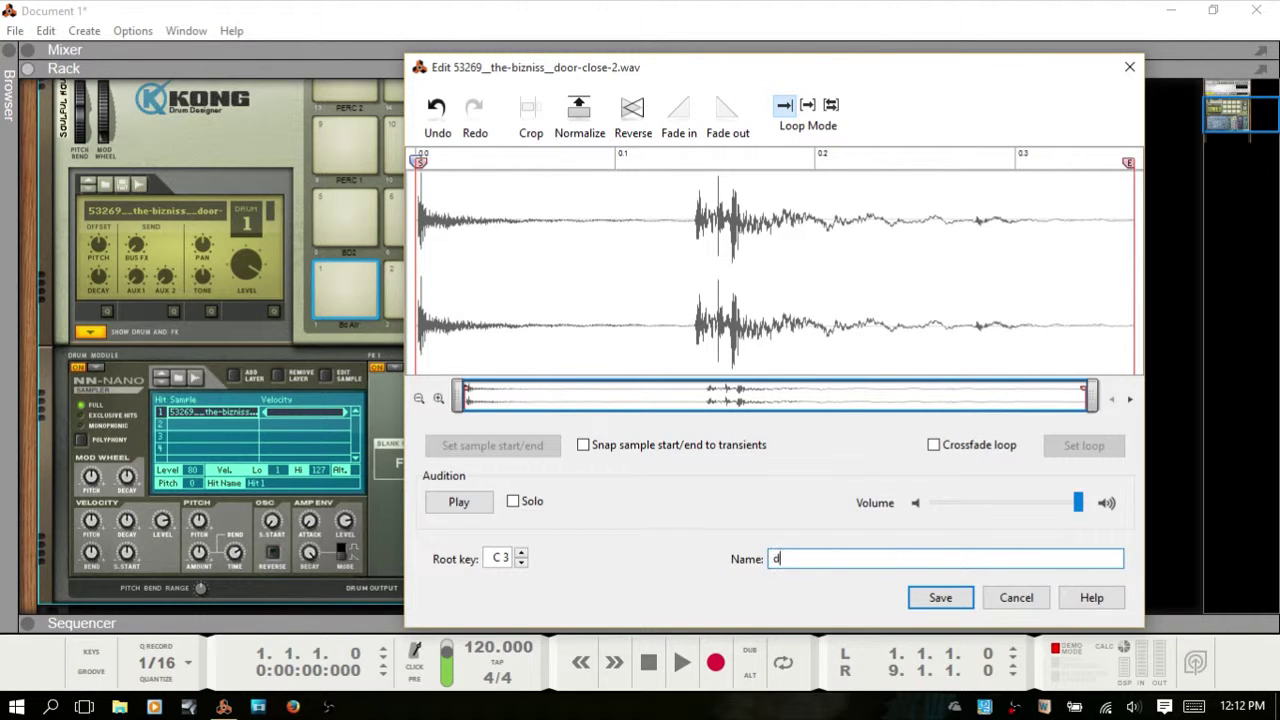
{"action": "type", "text": "oor close"}
{"action": "key", "text": "Return"}
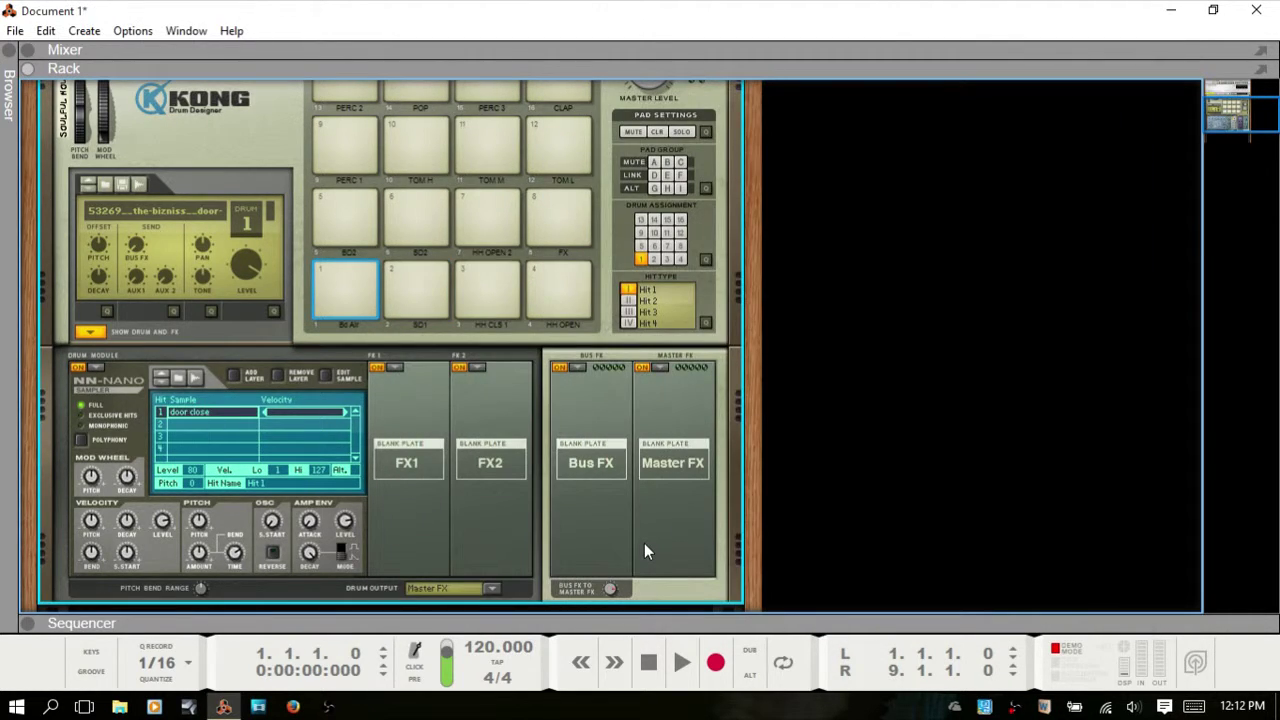
- Rename pad 1 from Bd Air to 'door close' and trigger it to test
{"action": "double_click", "coordinate": [345, 326]}
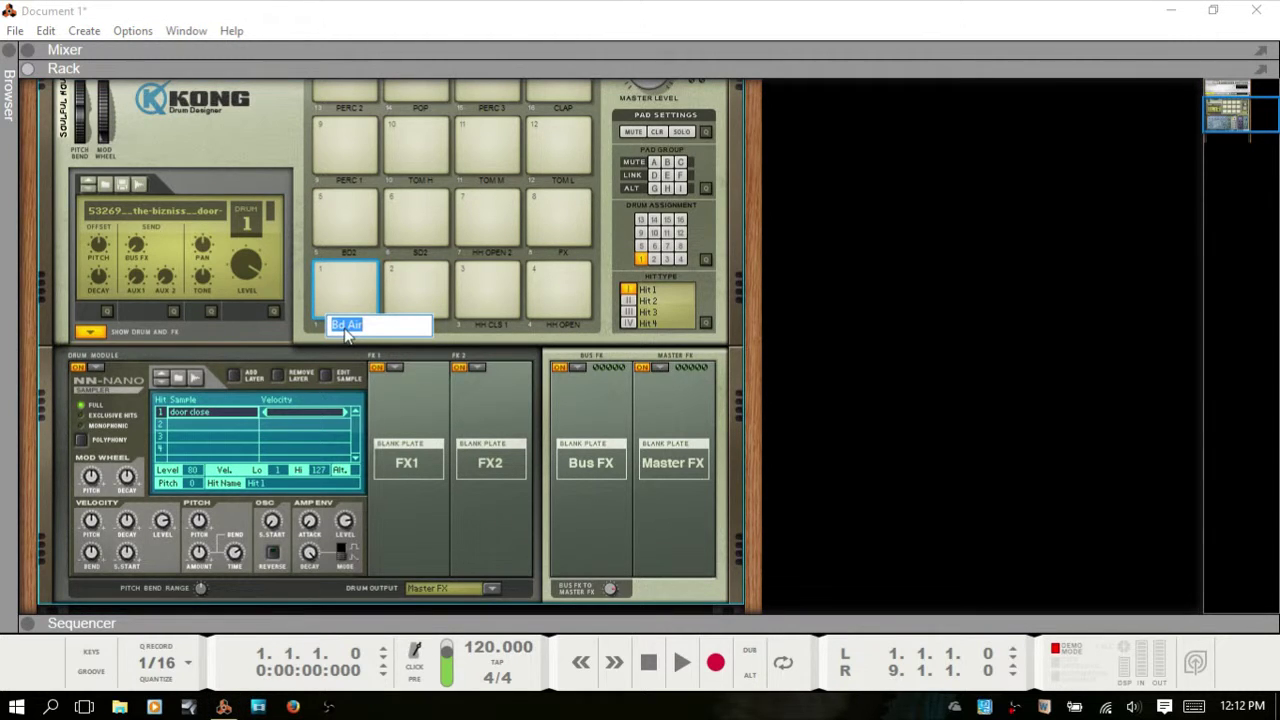
{"action": "type", "text": "door close"}
{"action": "key", "text": "Return"}
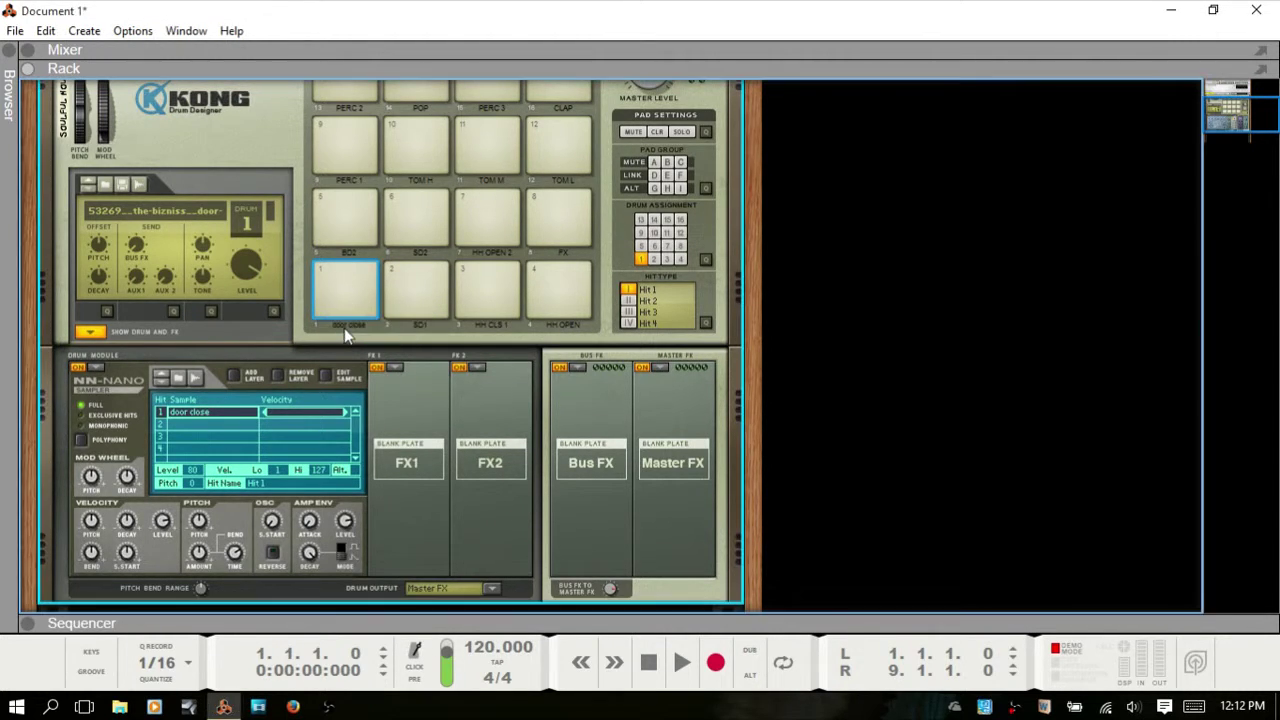
{"action": "left_click", "coordinate": [349, 293]}
- Put a Compressor in pad 1's FX1 slot, leaving FX2 empty
{"action": "left_click", "coordinate": [396, 367]}
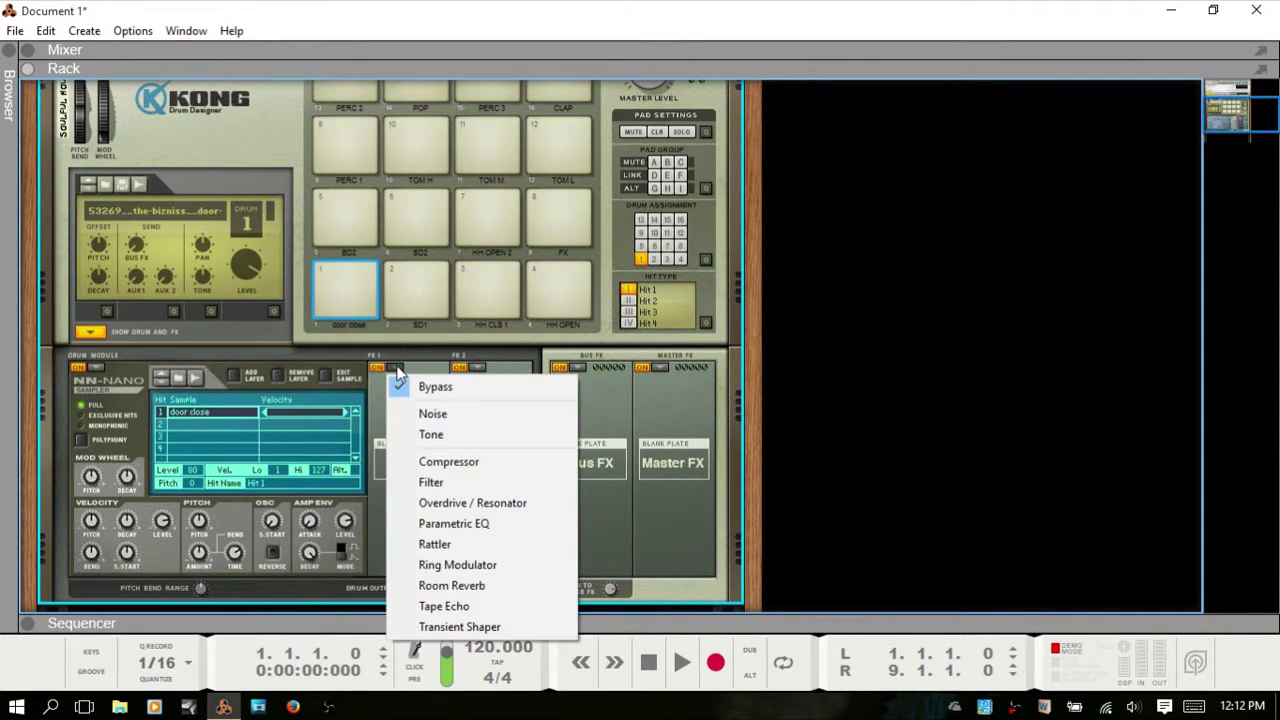
{"action": "left_click", "coordinate": [453, 462]}
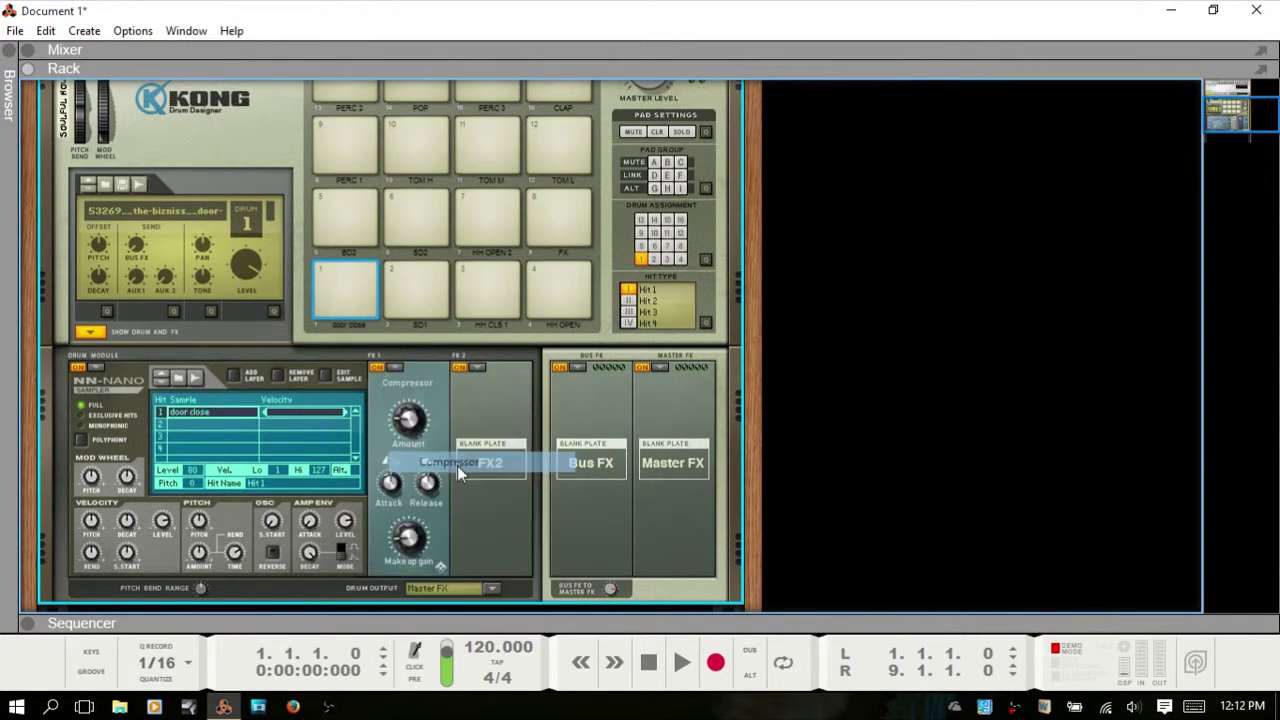
{"action": "left_click", "coordinate": [396, 367]}
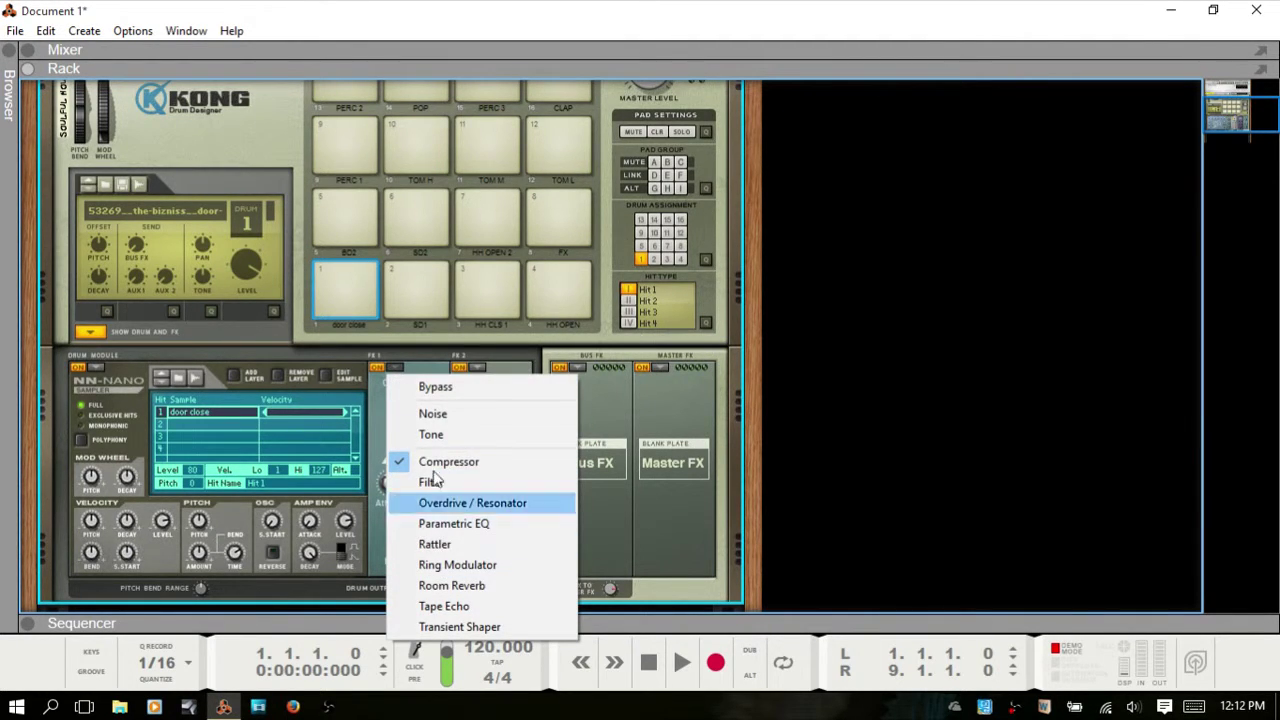
{"action": "left_click", "coordinate": [426, 356]}
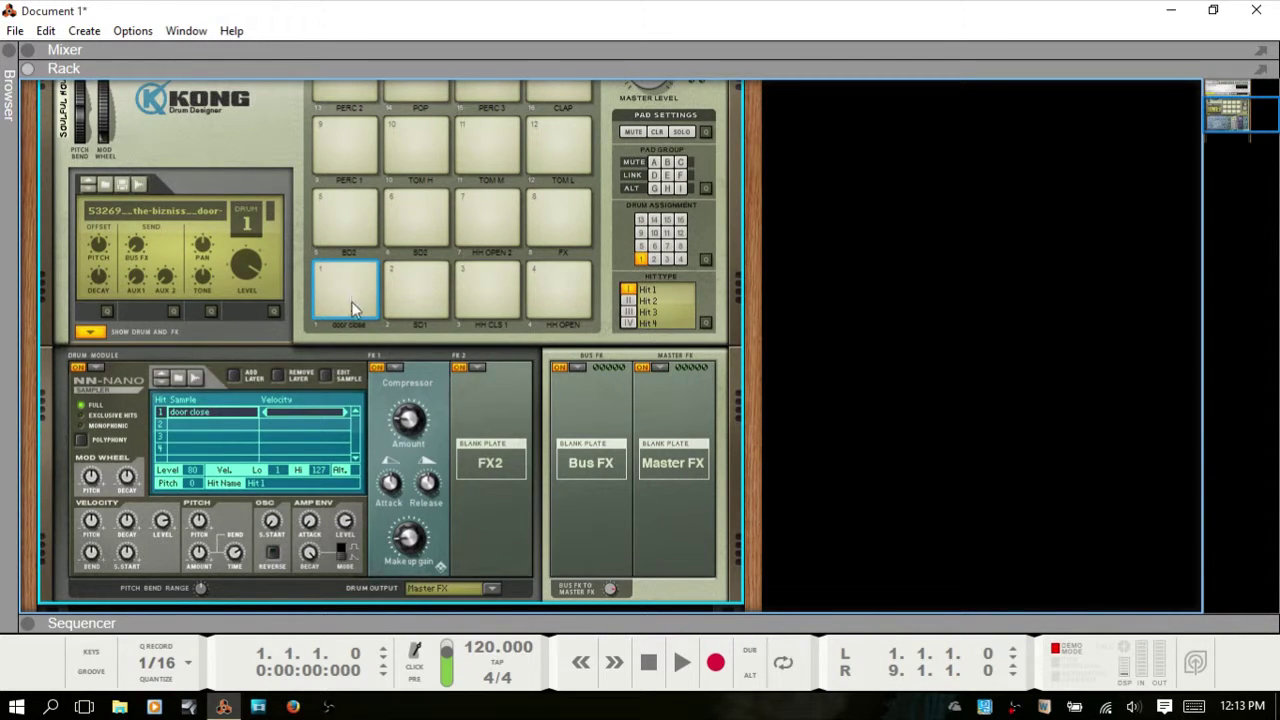
- Play pad 1's door close sound, then select and trigger pad 2's Sd_Stone_TSB snare
{"action": "scroll", "coordinate": [372, 285], "scroll_direction": "up", "scroll_amount": 1}
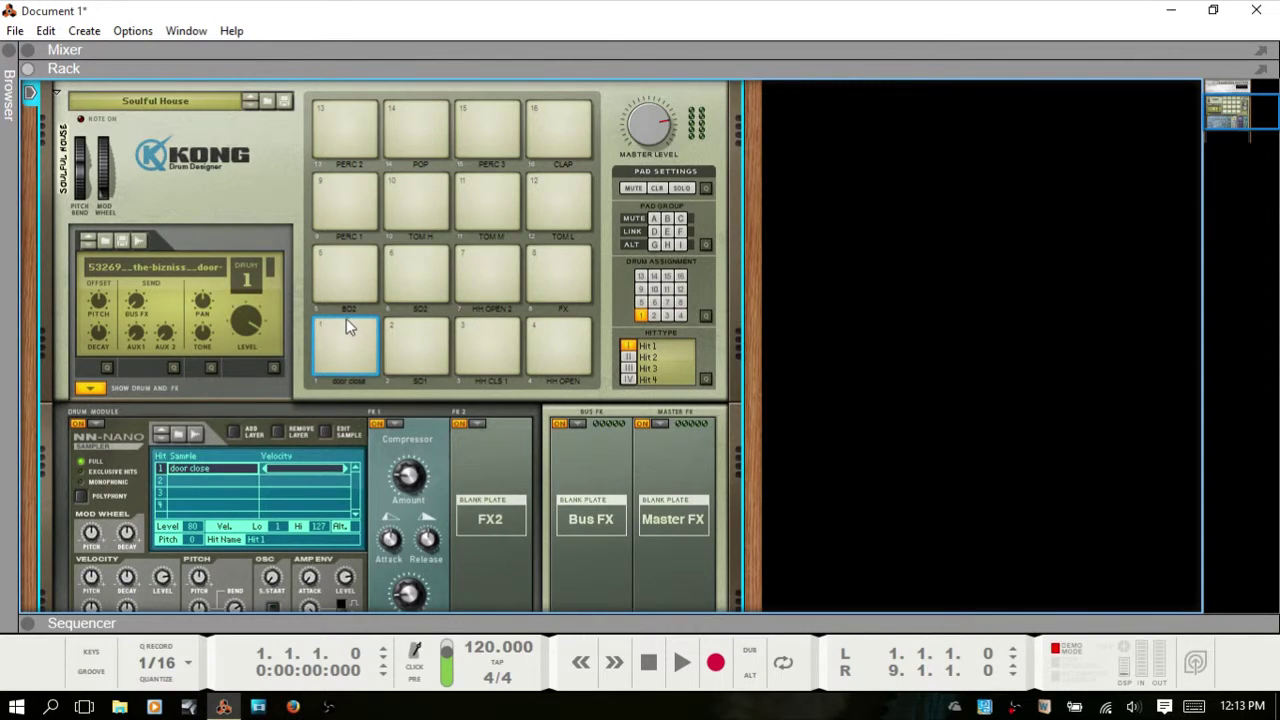
{"action": "left_click", "coordinate": [348, 371]}
{"action": "left_click", "coordinate": [347, 334]}
{"action": "left_click", "coordinate": [417, 371]}
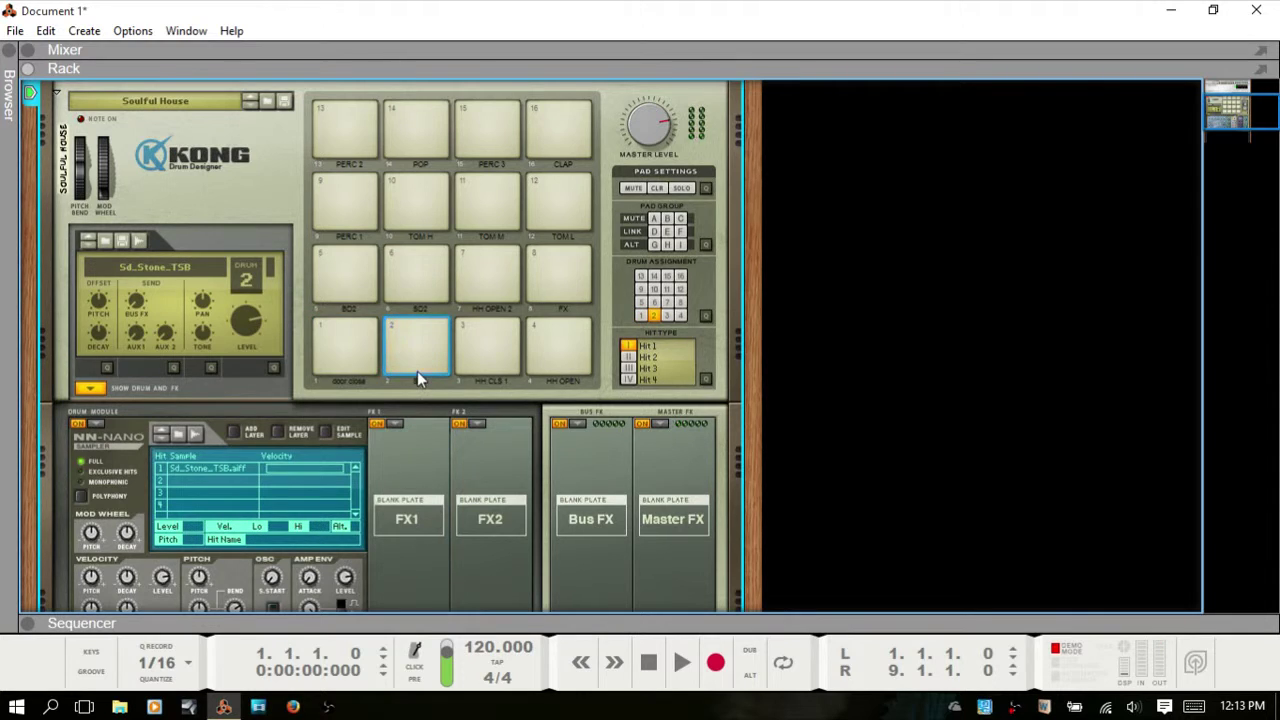
{"action": "left_click", "coordinate": [417, 371]}
{"action": "left_click", "coordinate": [416, 322]}
- Preview browser samples and drop 42367__erh__cathedral-voices.wav onto pad 2, then play it
{"action": "key", "text": "F3"}
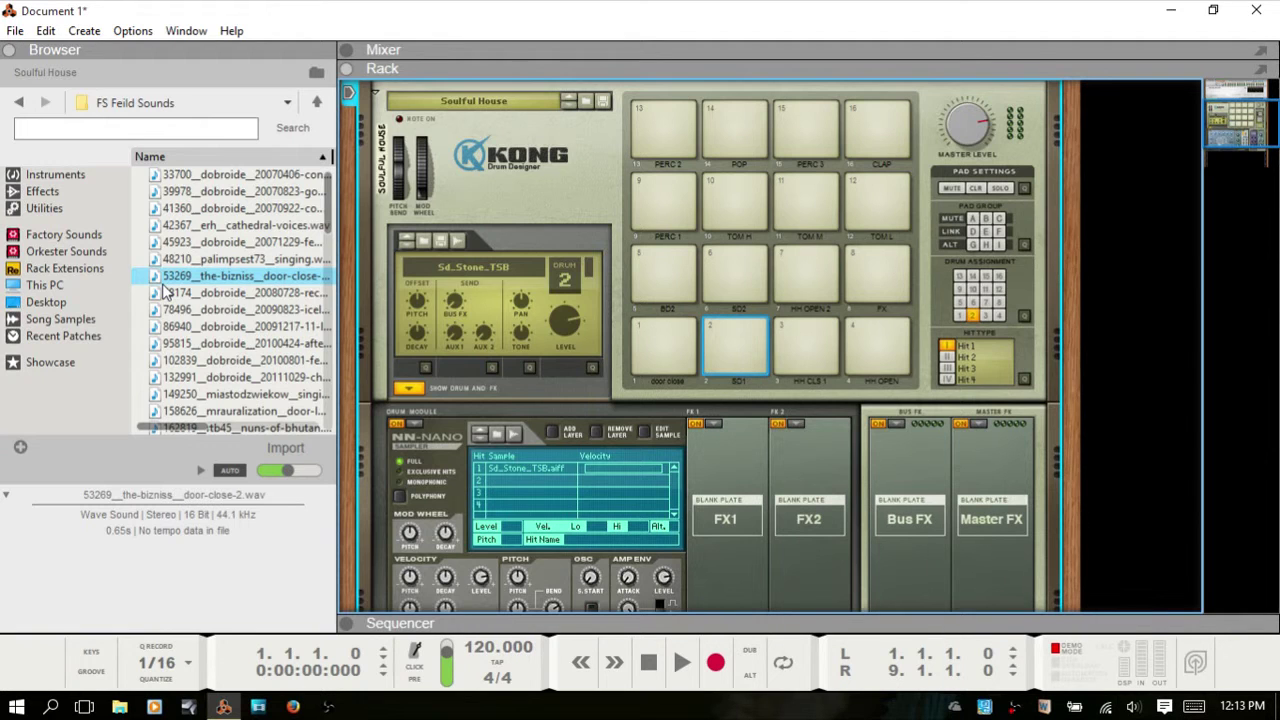
{"action": "left_click", "coordinate": [223, 260]}
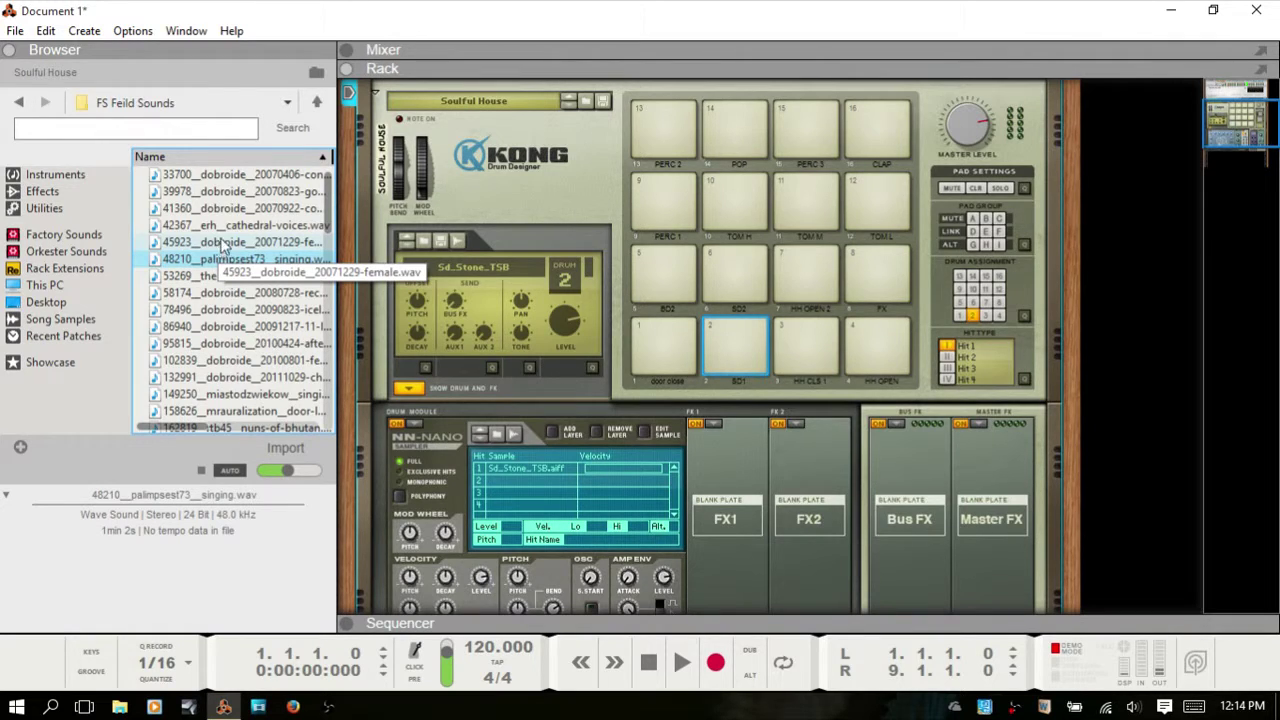
{"action": "left_click_drag", "start_coordinate": [230, 226], "coordinate": [748, 353]}
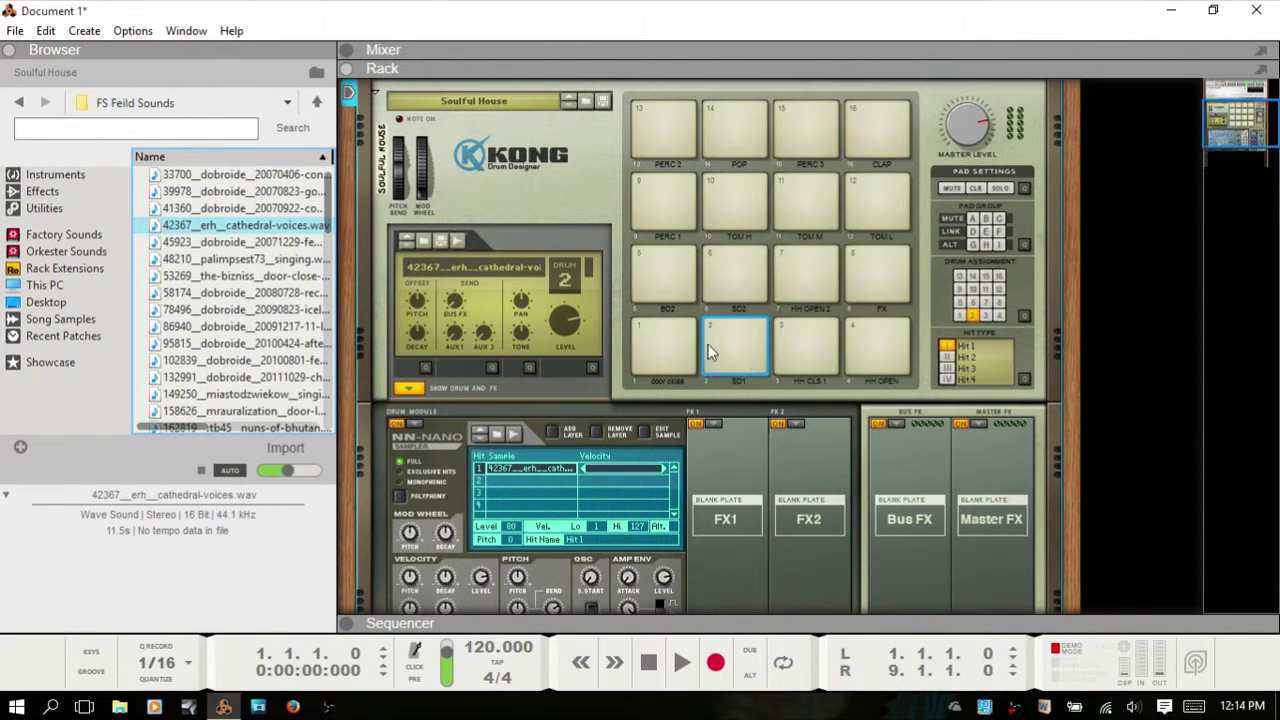
{"action": "left_click", "coordinate": [734, 338]}
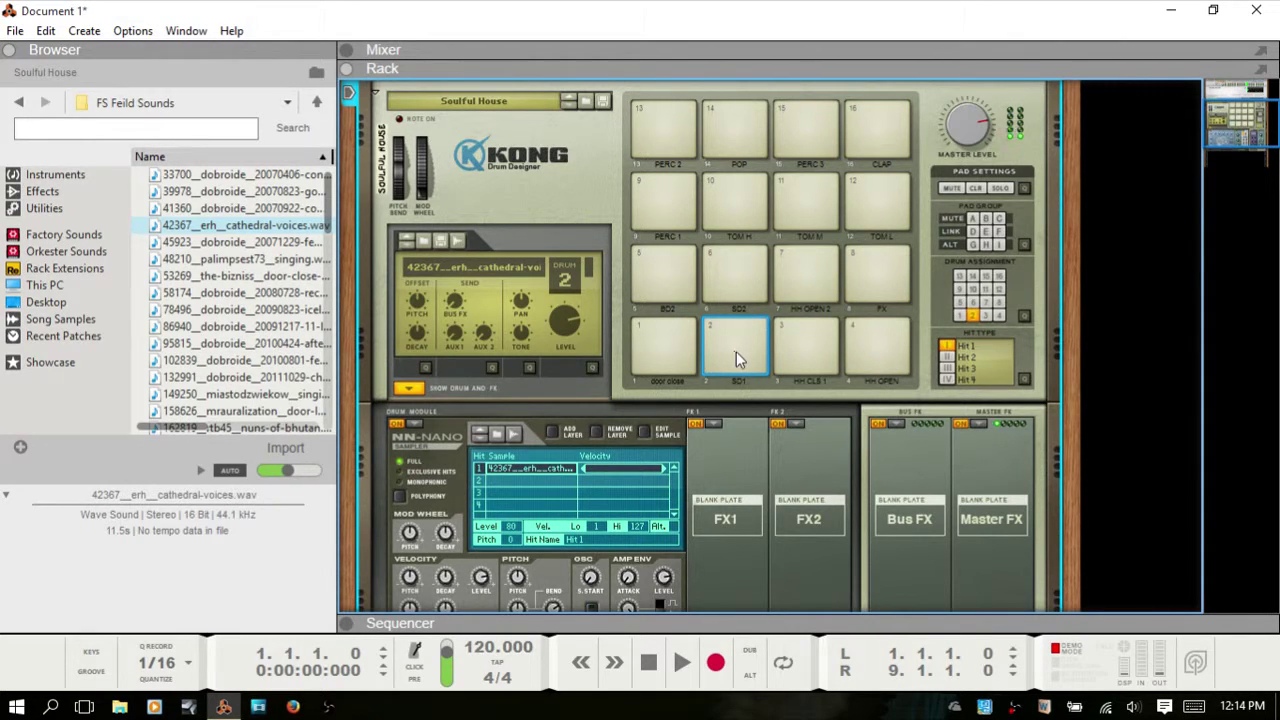
- Set pad 2's cathedral-voices sample start to about 2 s and end to about 6.6 s
{"action": "left_click", "coordinate": [646, 430]}
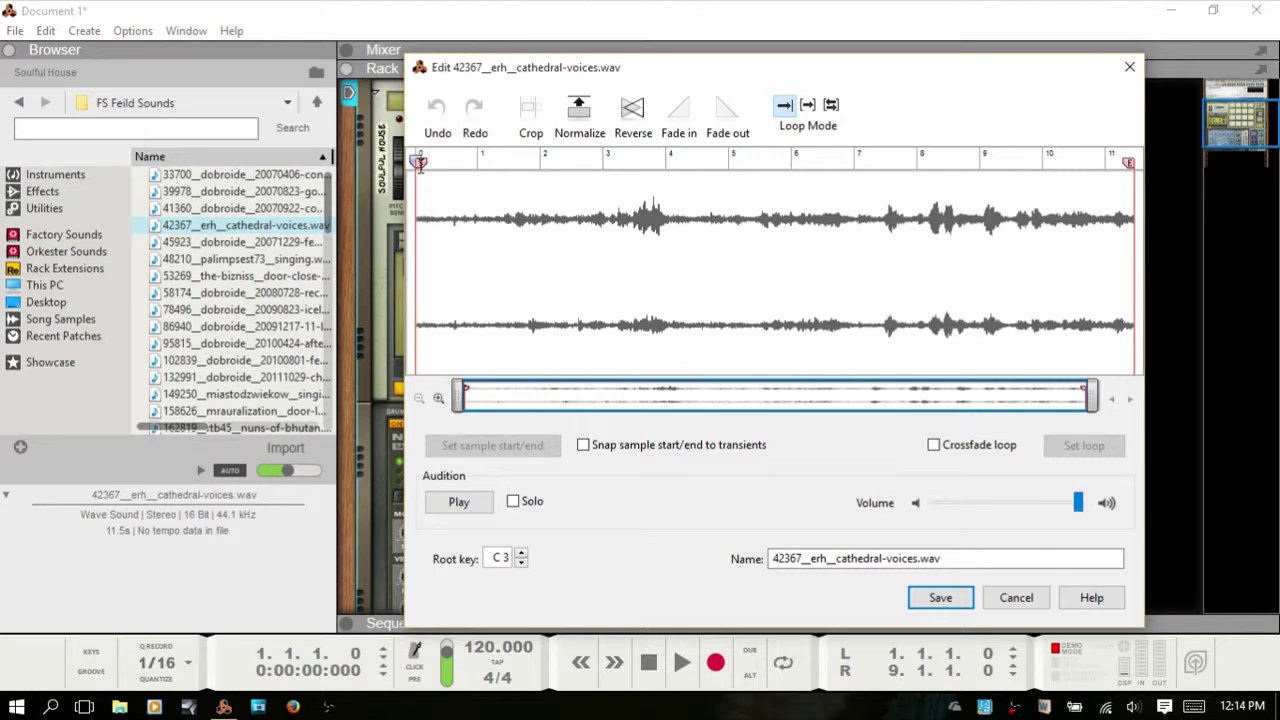
{"action": "left_click_drag", "start_coordinate": [420, 163], "coordinate": [557, 163]}
{"action": "left_click_drag", "start_coordinate": [1128, 163], "coordinate": [836, 163]}
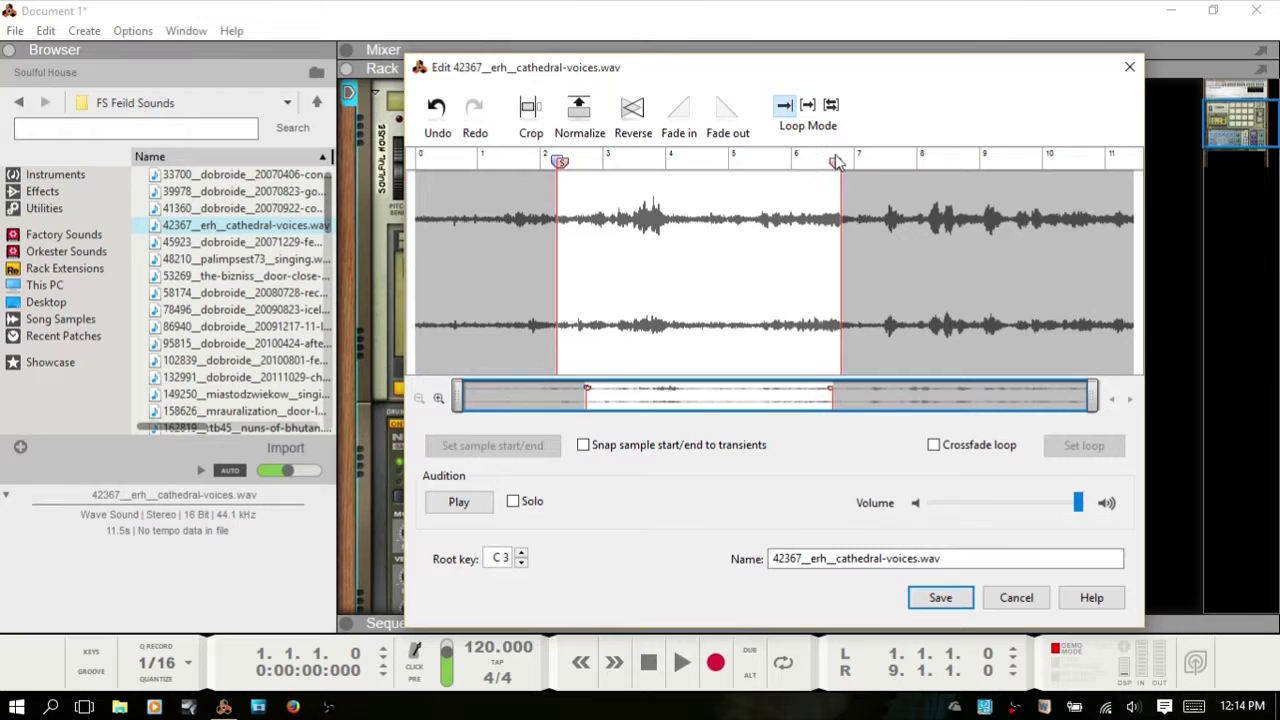
{"action": "left_click", "coordinate": [1130, 67]}
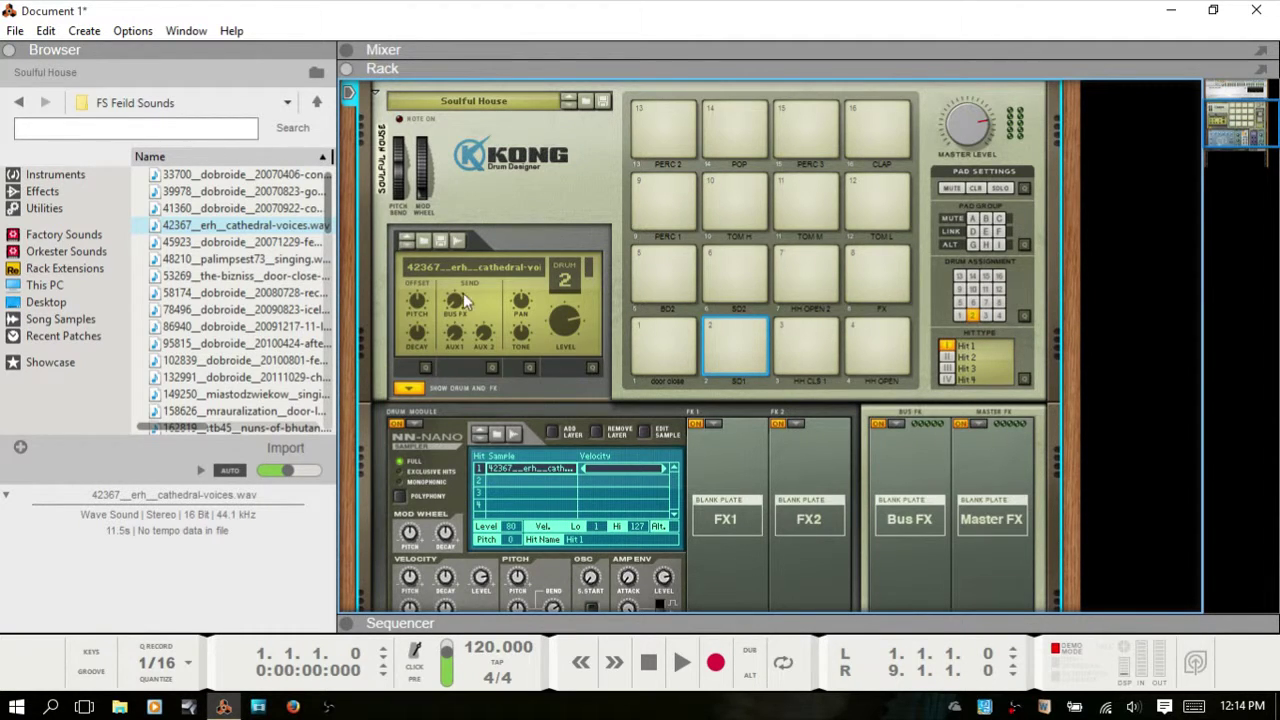
- Hide the browser, show the on-screen piano keys higher up, and set the octave to C1
{"action": "key", "text": "F3"}
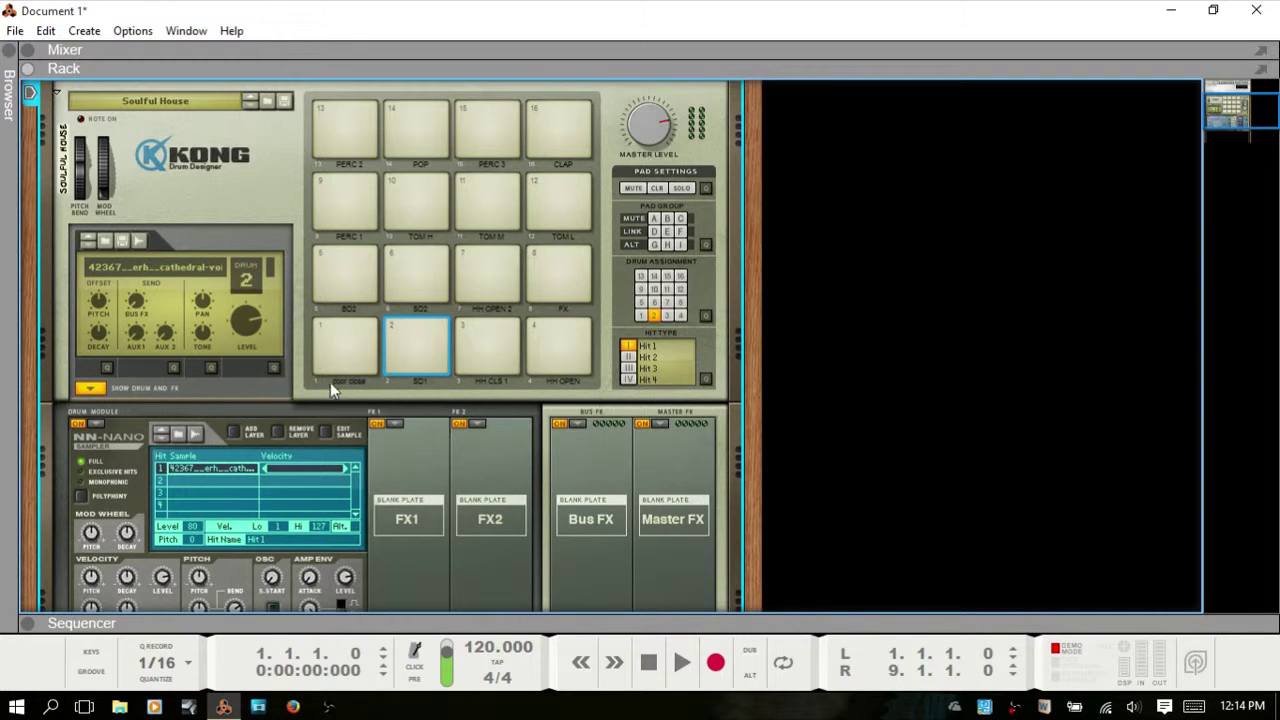
{"action": "key", "text": "F4"}
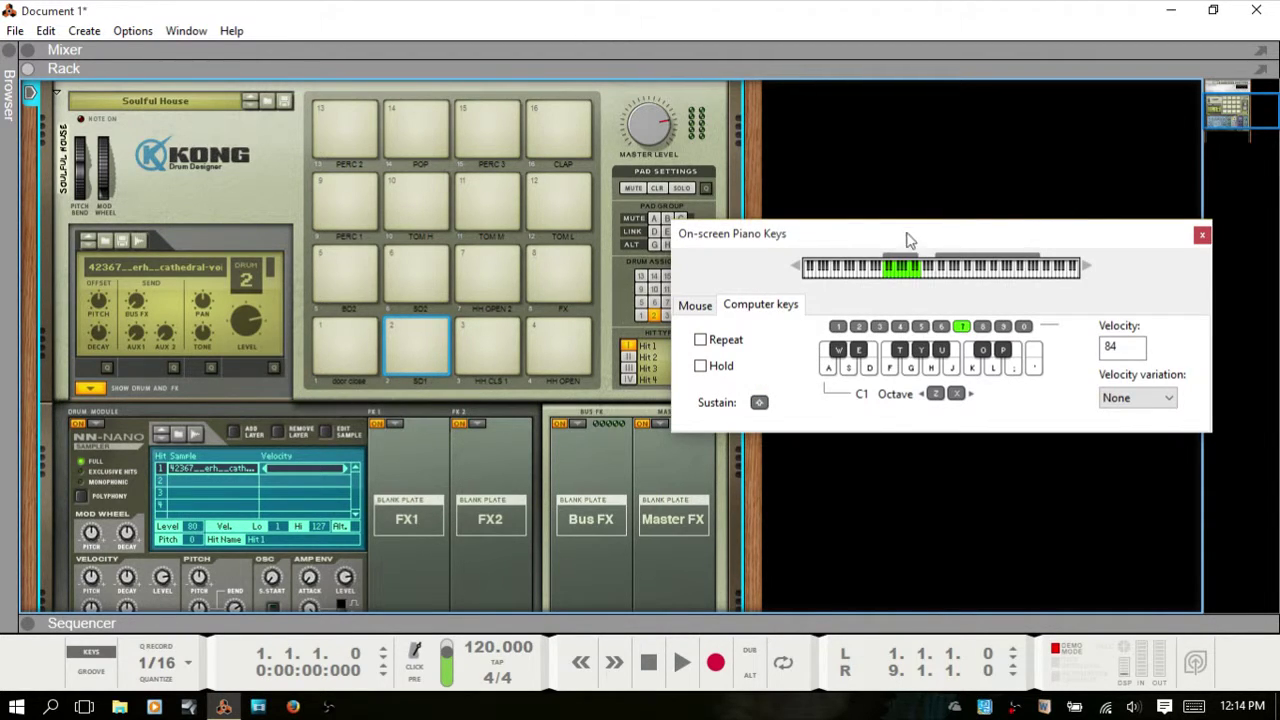
{"action": "left_click_drag", "start_coordinate": [920, 240], "coordinate": [951, 123]}
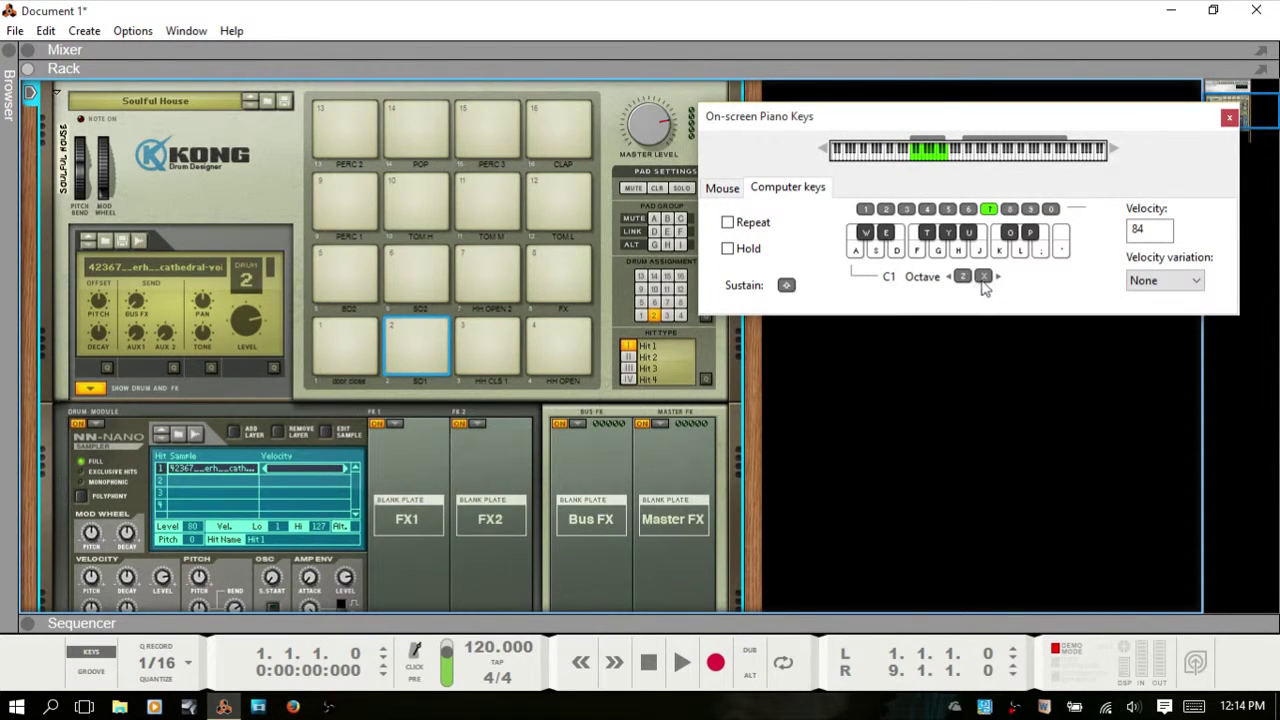
{"action": "key", "text": "z"}
{"action": "key", "text": "z"}
{"action": "key", "text": "x"}
{"action": "key", "text": "x"}
{"action": "key", "text": "x"}
{"action": "key", "text": "x"}
{"action": "key", "text": "x"}
{"action": "key", "text": "z"}
{"action": "key", "text": "z"}
{"action": "key", "text": "z"}
{"action": "key", "text": "z"}
{"action": "key", "text": "z"}
{"action": "key", "text": "z"}
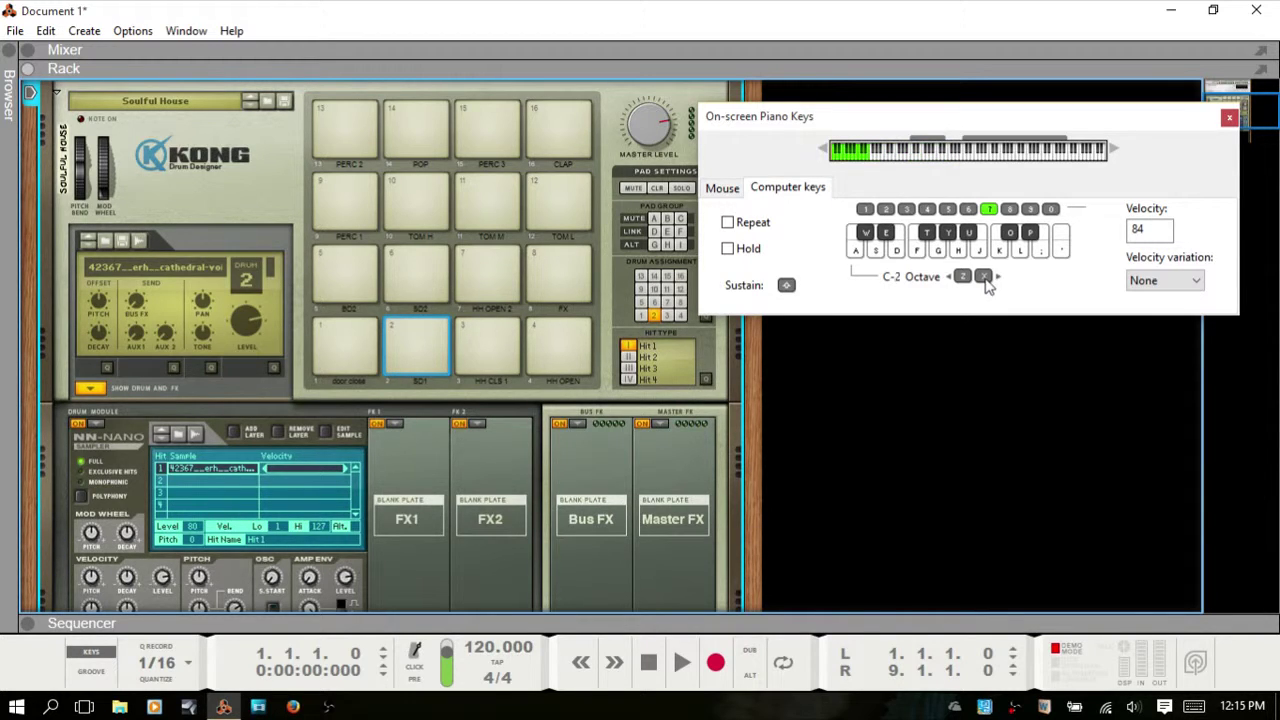
{"action": "key", "text": "x"}
{"action": "key", "text": "x"}
{"action": "key", "text": "x"}
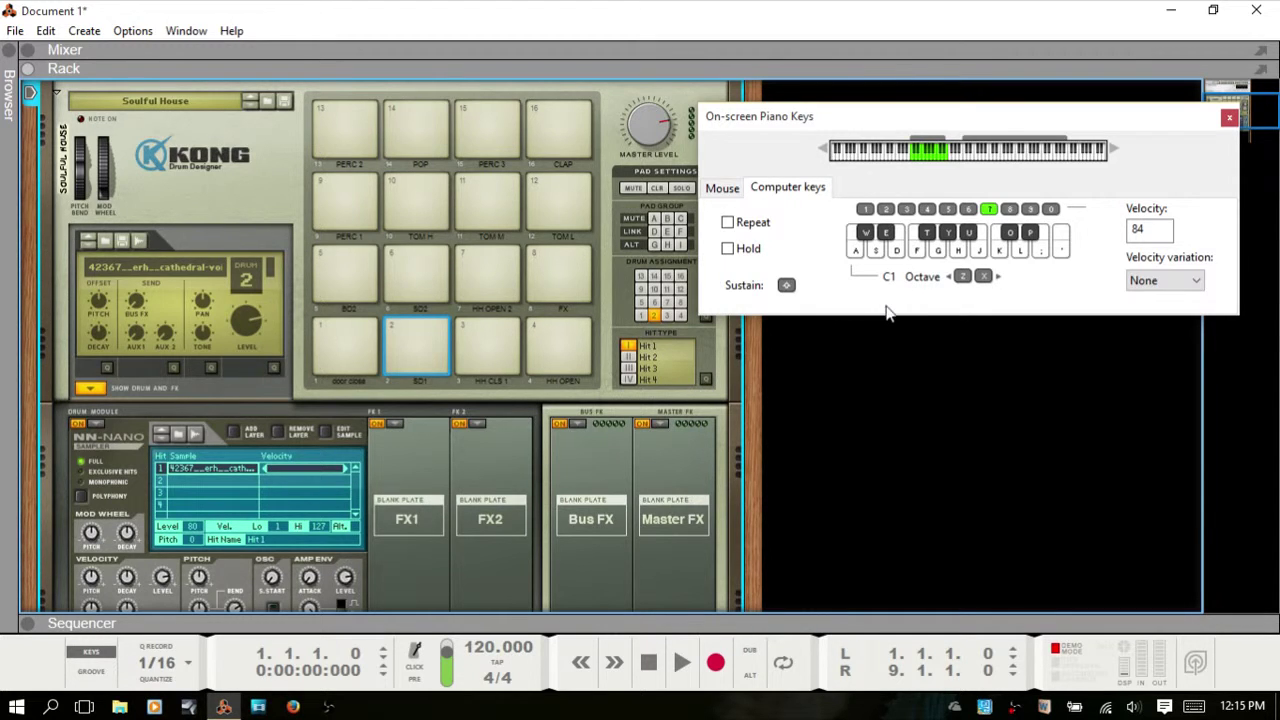
{"action": "key", "text": "z"}
{"action": "key", "text": "x"}
- Play Kong pads with the computer keys A, S, D, F, W, H, J, K, L and semicolon
{"action": "key", "text": "a"}
{"action": "key", "text": "a"}
{"action": "key", "text": "s"}
{"action": "key", "text": "s"}
{"action": "key", "text": "d"}
{"action": "key", "text": "f"}
{"action": "key", "text": "w"}
{"action": "key", "text": "d"}
{"action": "key", "text": "h"}
{"action": "key", "text": "j"}
{"action": "key", "text": "k"}
{"action": "key", "text": "l"}
{"action": "key", "text": "semicolon"}
- Raise the octave to C2 and play pads 1 and 2 on the on-screen keys
{"action": "key", "text": "x"}
{"action": "key", "text": "x"}
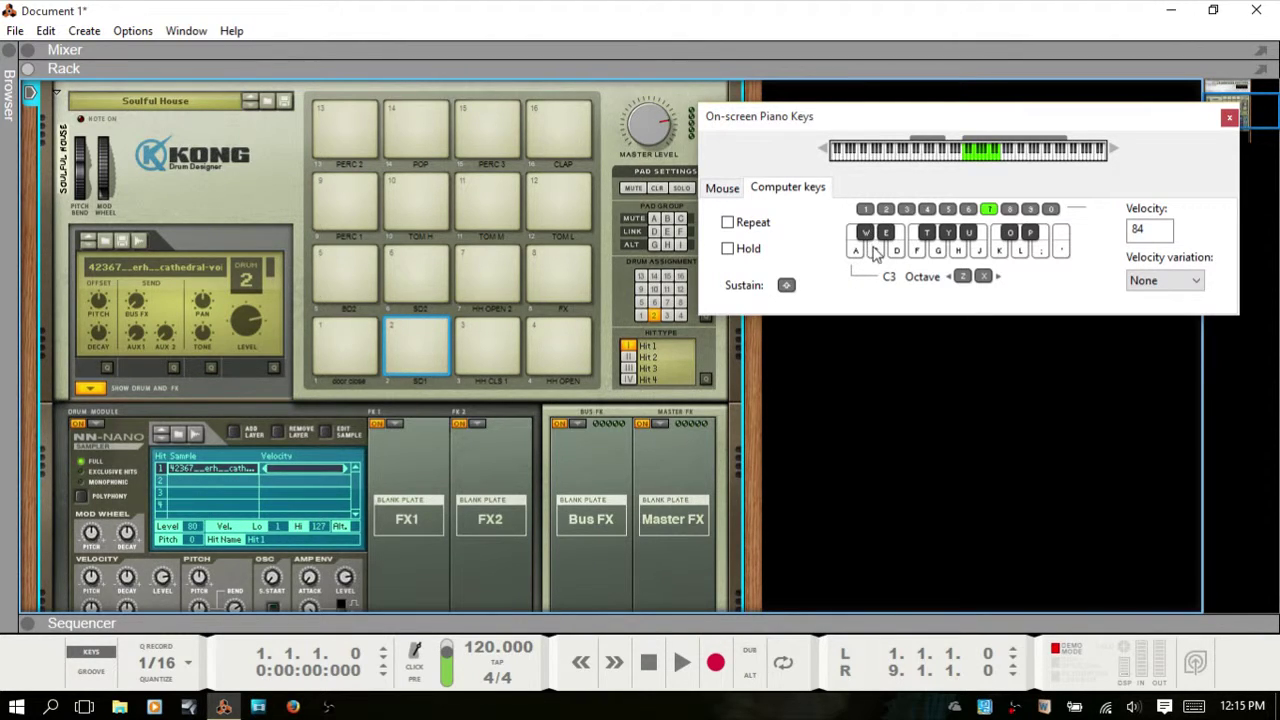
{"action": "left_click", "coordinate": [970, 154]}
{"action": "left_click", "coordinate": [845, 262]}
{"action": "left_click", "coordinate": [847, 260]}
{"action": "left_click", "coordinate": [851, 258]}
{"action": "left_click", "coordinate": [857, 262]}
{"action": "left_click", "coordinate": [889, 240]}
- Play pads 2 and 3 with the F, G, H, T and J keys, then close the on-screen keys
{"action": "key", "text": "f"}
{"action": "key", "text": "g"}
{"action": "key", "text": "h"}
{"action": "key", "text": "g"}
{"action": "key", "text": "f"}
{"action": "key", "text": "t"}
{"action": "key", "text": "g"}
{"action": "key", "text": "g"}
{"action": "key", "text": "g"}
{"action": "key", "text": "g"}
{"action": "key", "text": "j"}
{"action": "key", "text": "F4"}
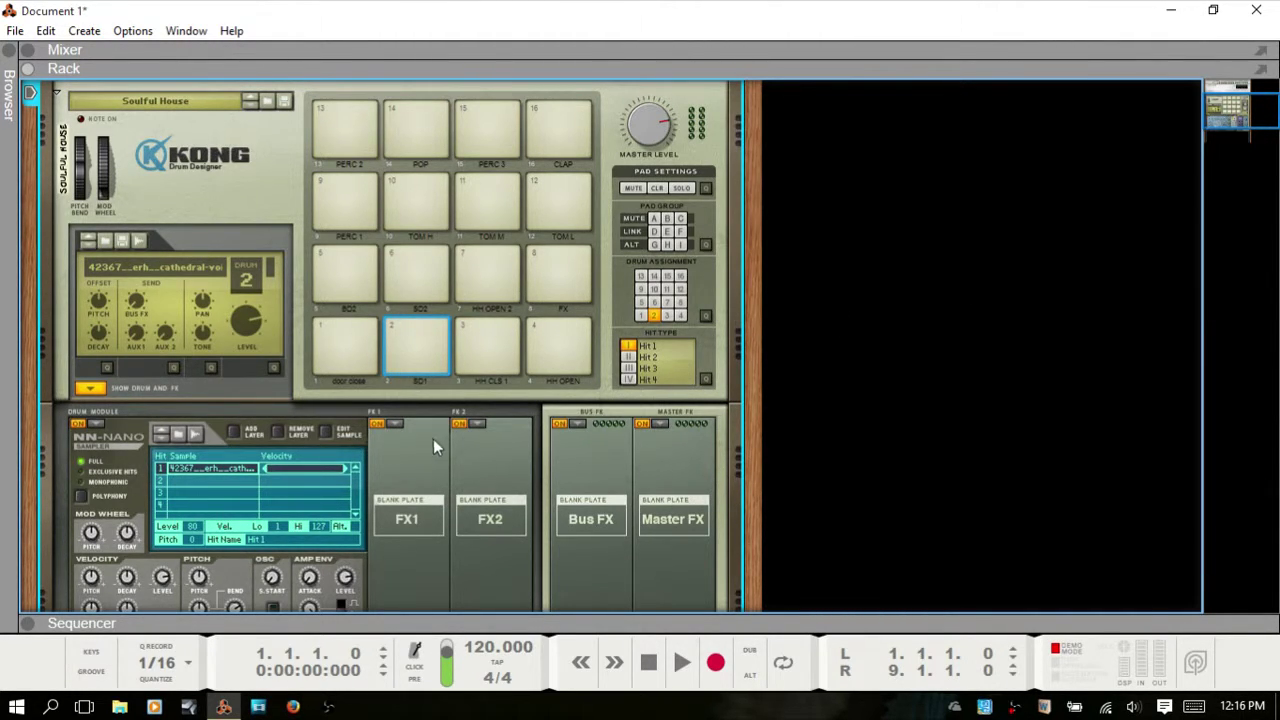
- Collapse Kong's drum section, select pad 4 (Hh_ShortHat_BSQ) and begin sampling a new live recording
{"action": "left_click", "coordinate": [89, 388]}
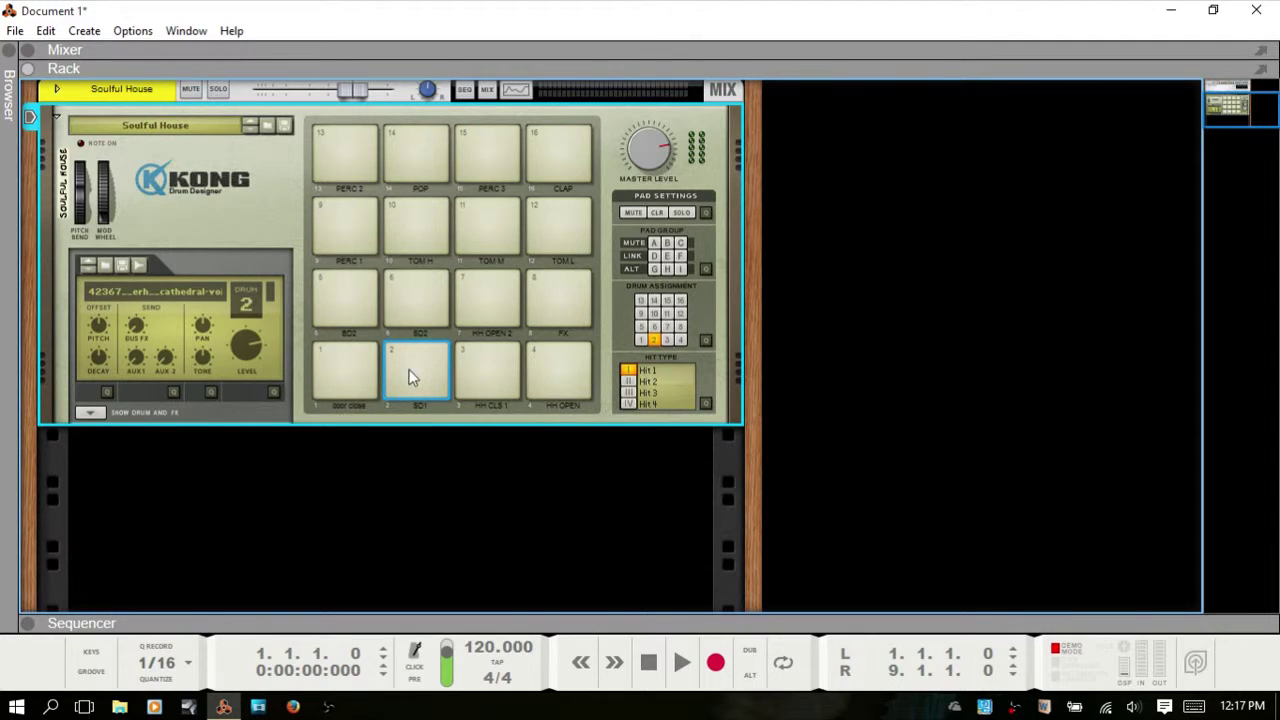
{"action": "left_click", "coordinate": [481, 371]}
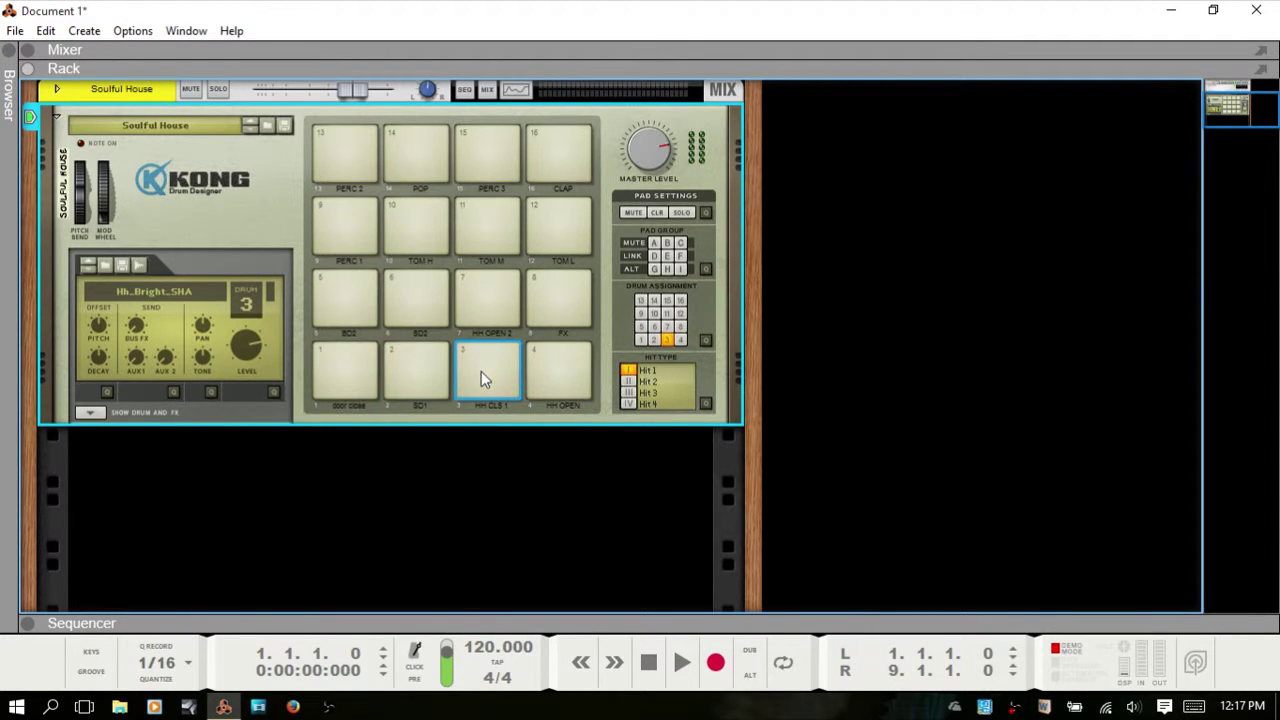
{"action": "left_click", "coordinate": [553, 373]}
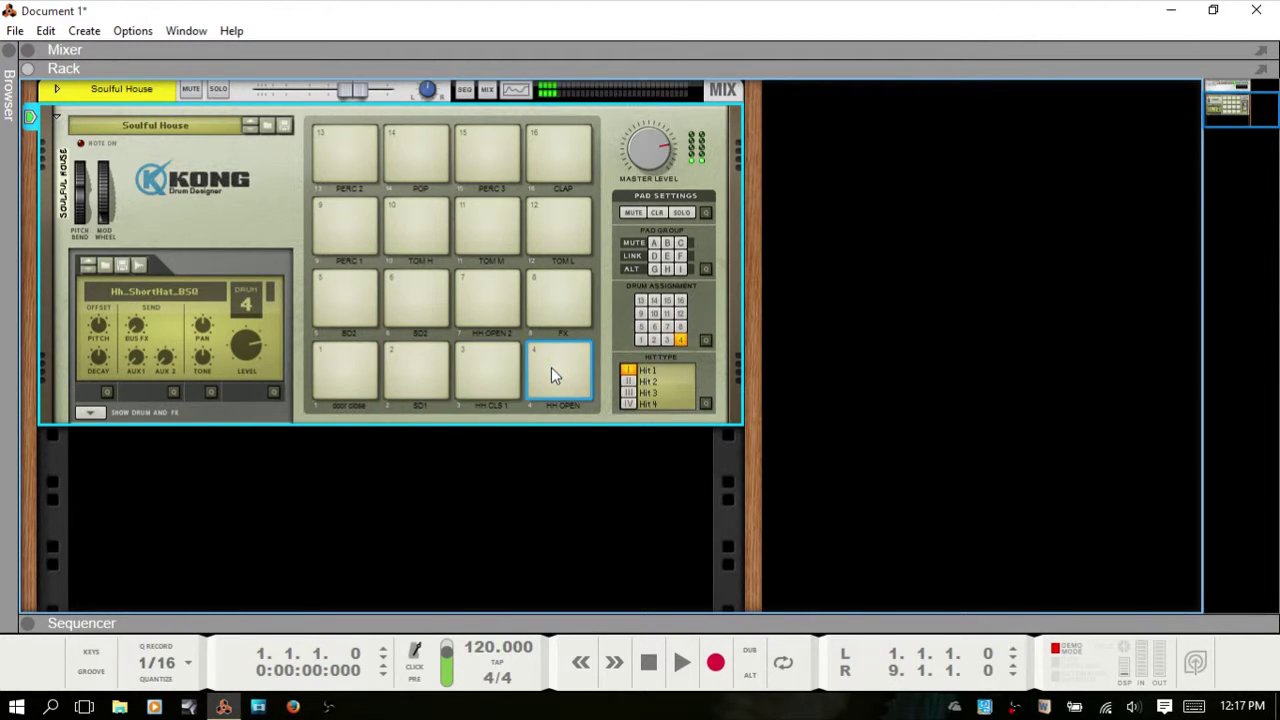
{"action": "left_click", "coordinate": [138, 265]}
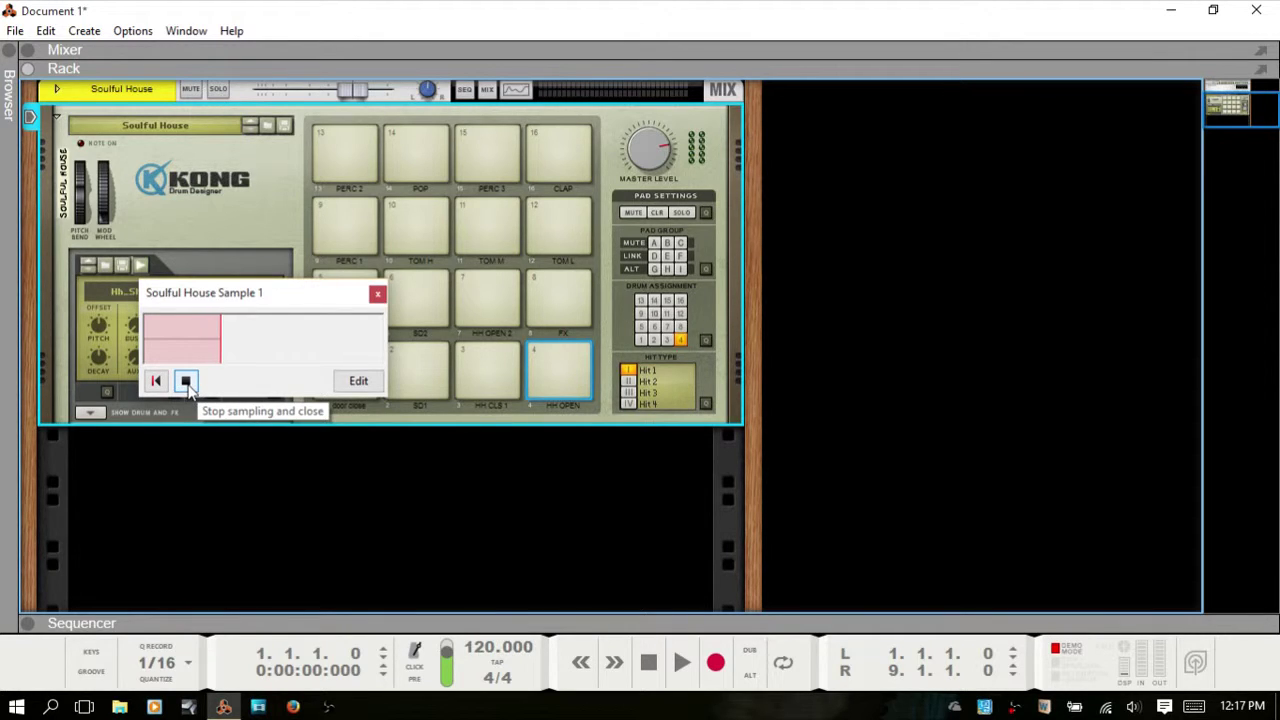
- Stop the first recording, then record and stop a second sampling take
{"action": "left_click", "coordinate": [186, 381]}
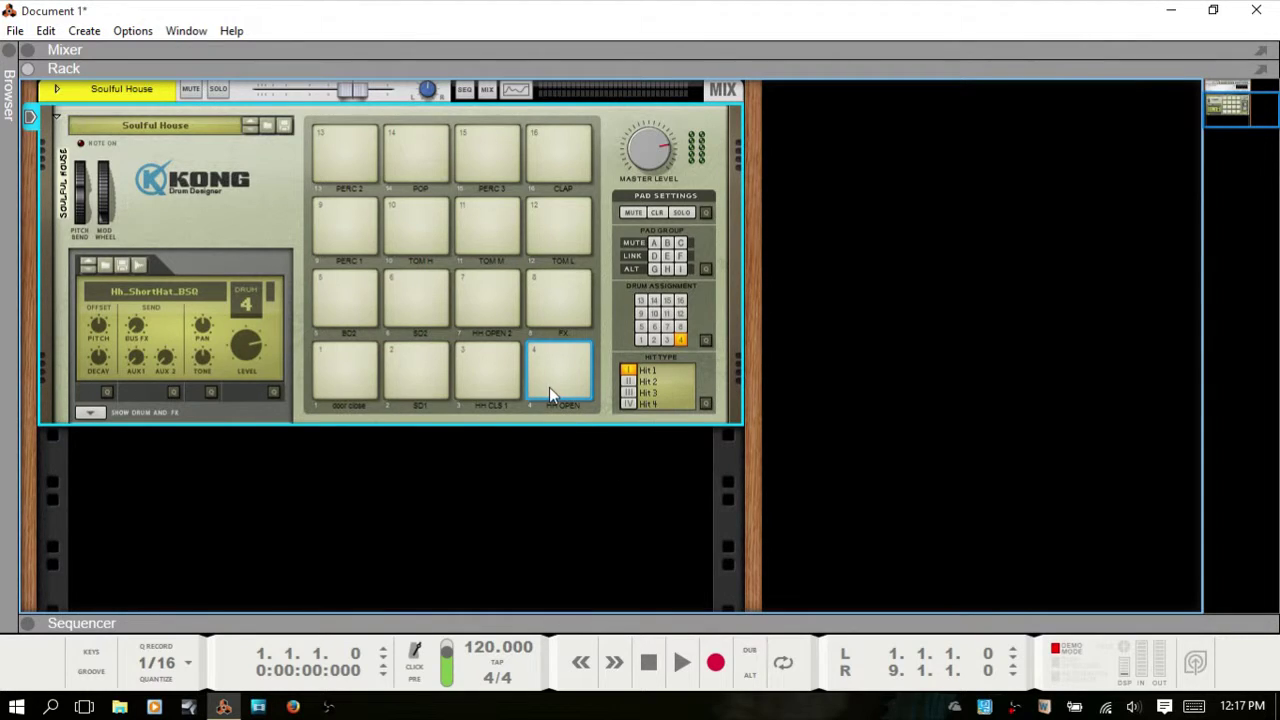
{"action": "left_click", "coordinate": [141, 265]}
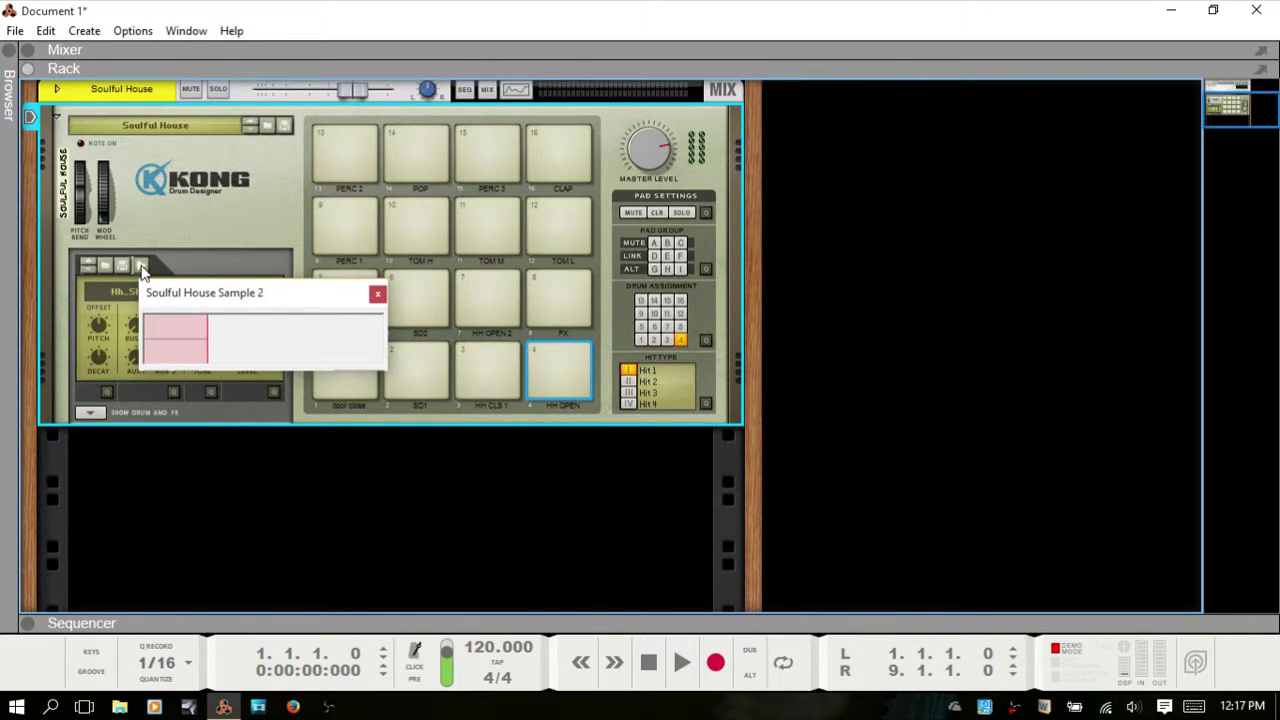
{"action": "left_click", "coordinate": [142, 266]}
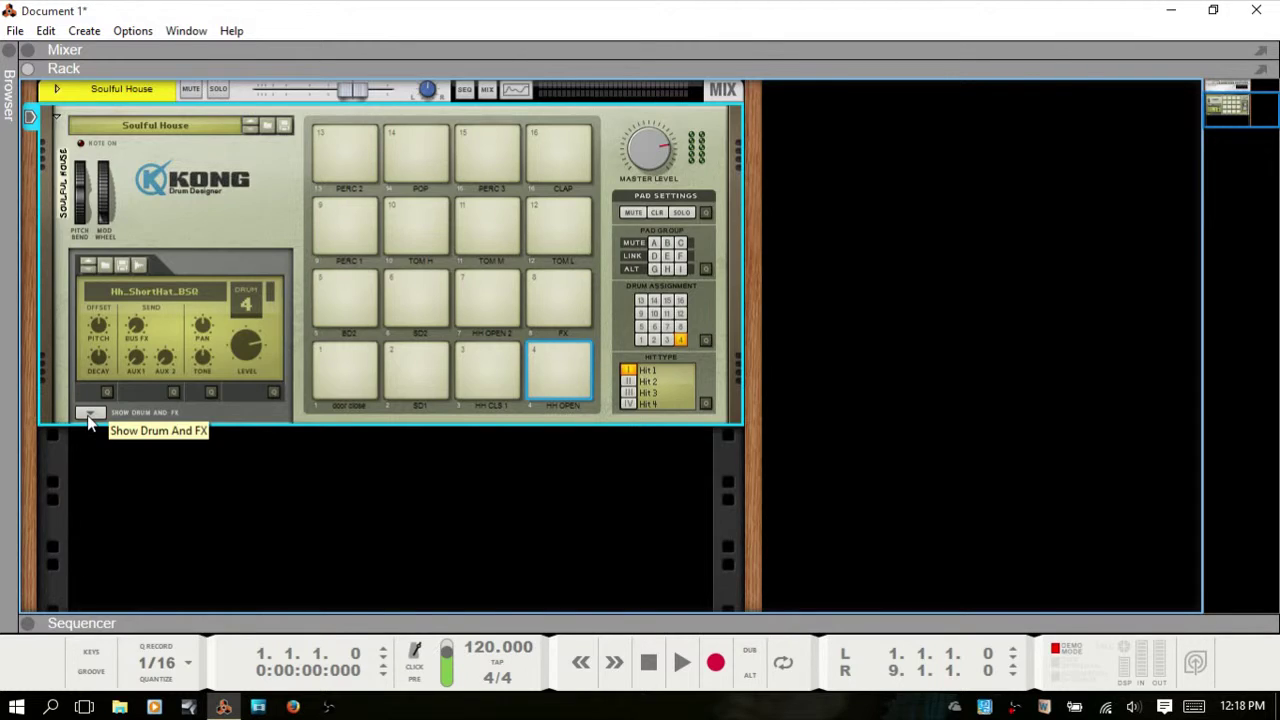
- In the browser, select the door close sample under Song Samples > Assigned Samples > Soulful House
{"action": "key", "text": "F3"}
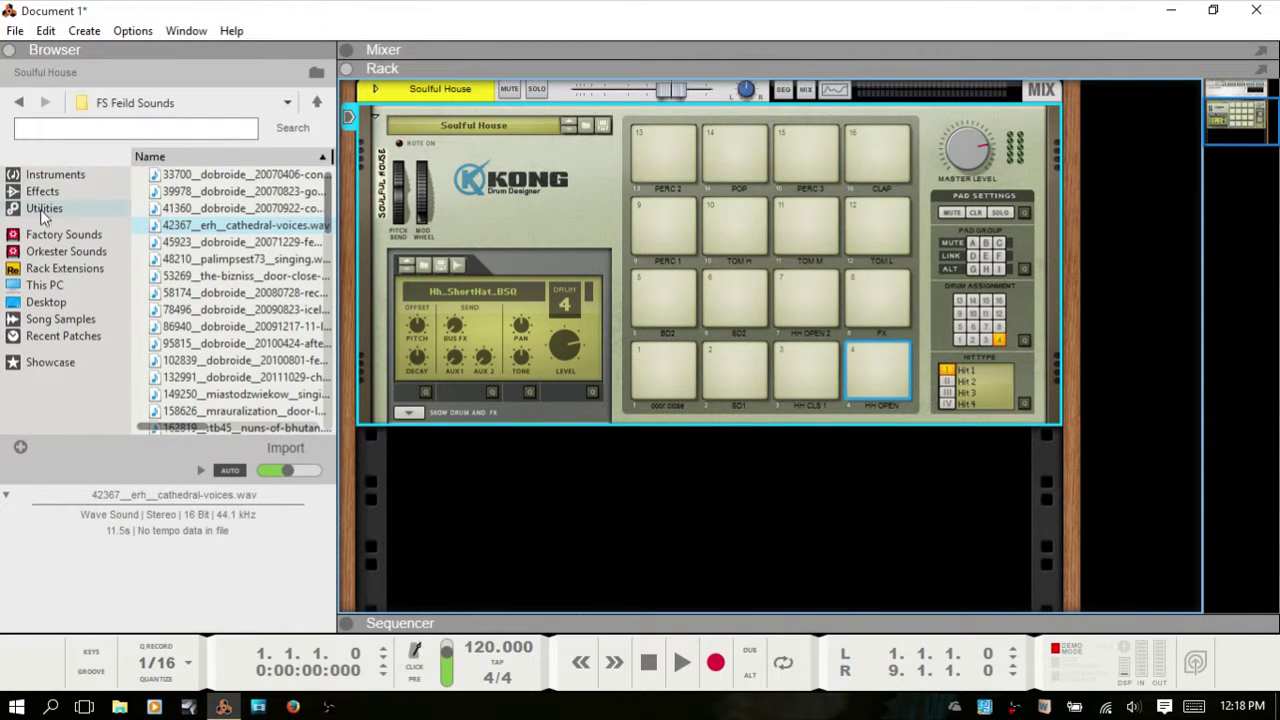
{"action": "left_click", "coordinate": [48, 319]}
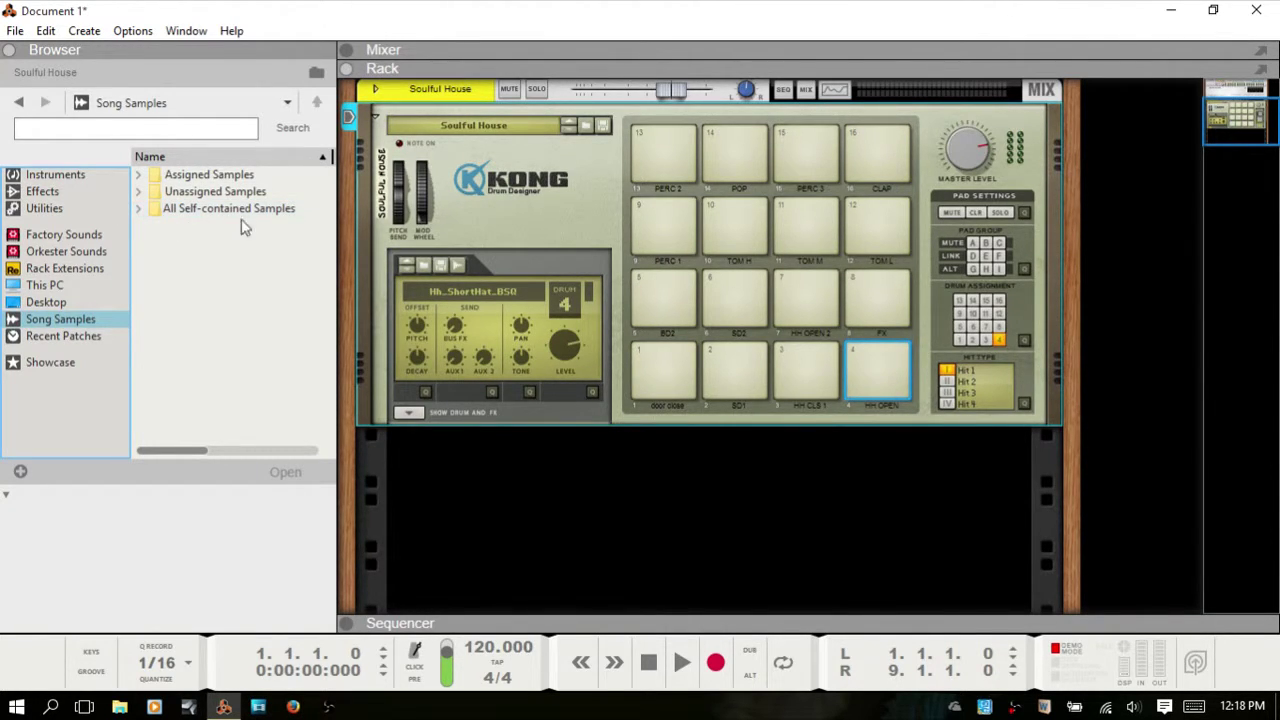
{"action": "left_click", "coordinate": [140, 176]}
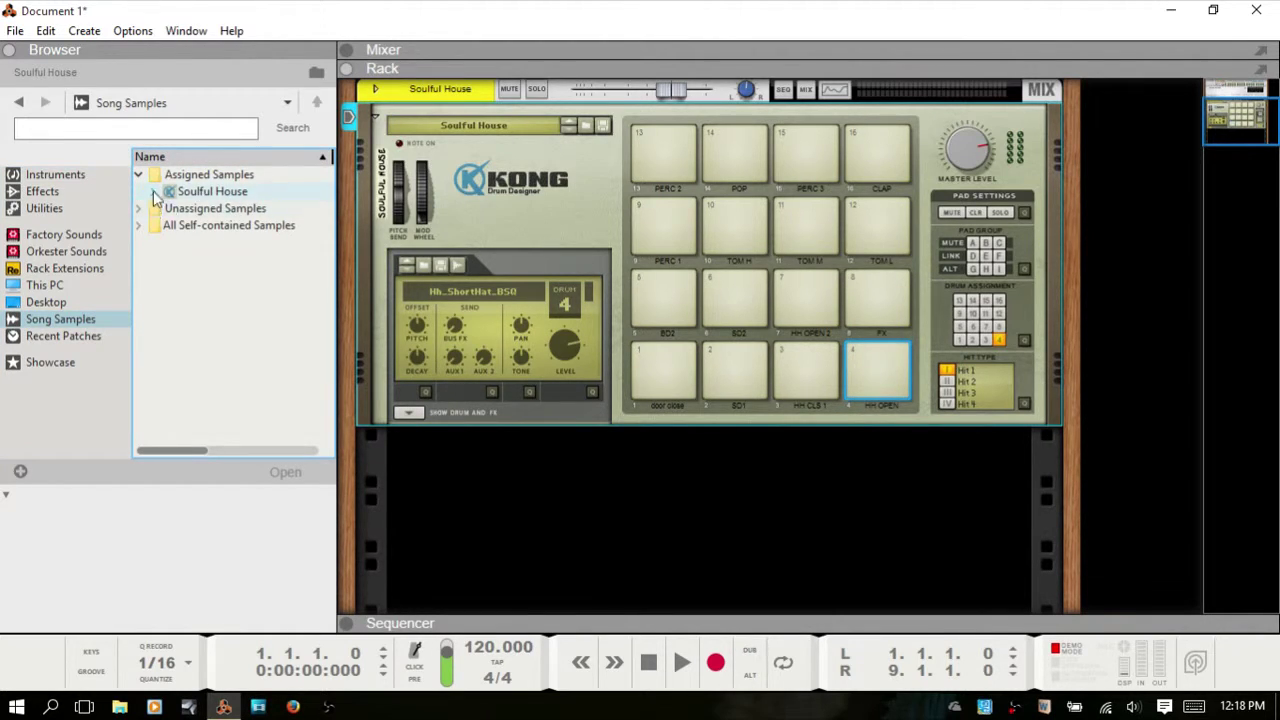
{"action": "left_click", "coordinate": [155, 193]}
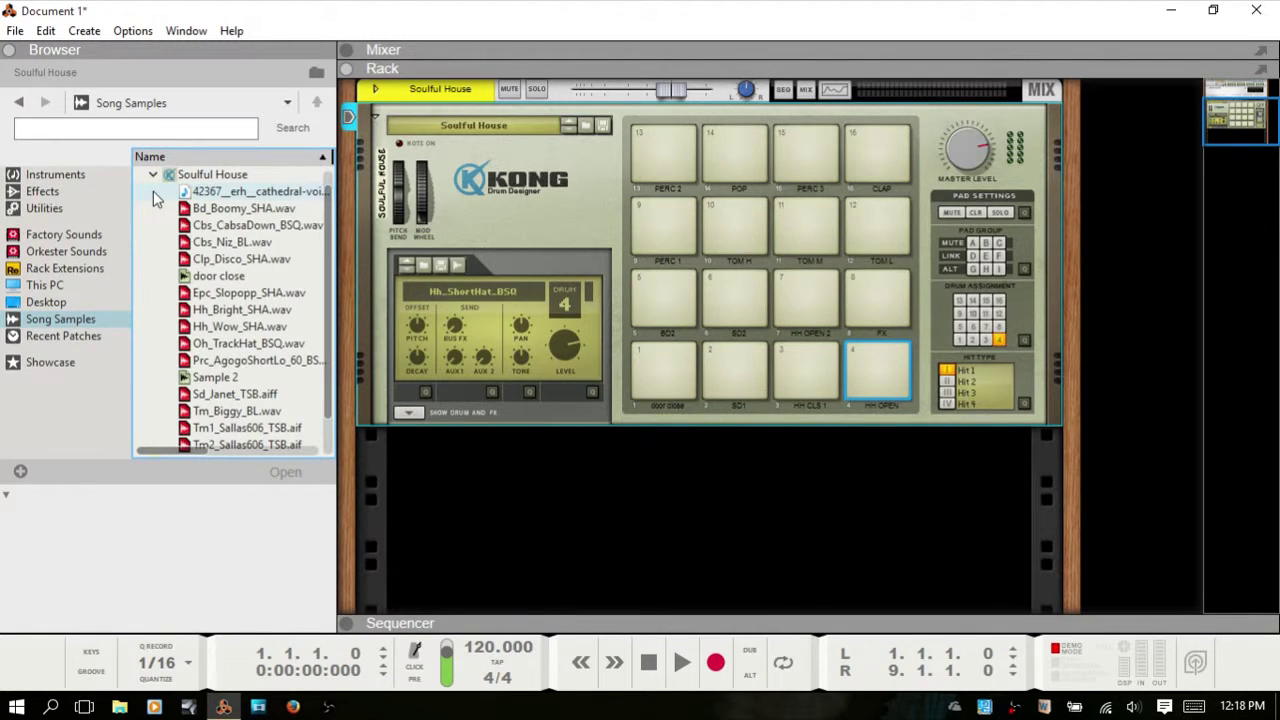
{"action": "left_click", "coordinate": [213, 280]}
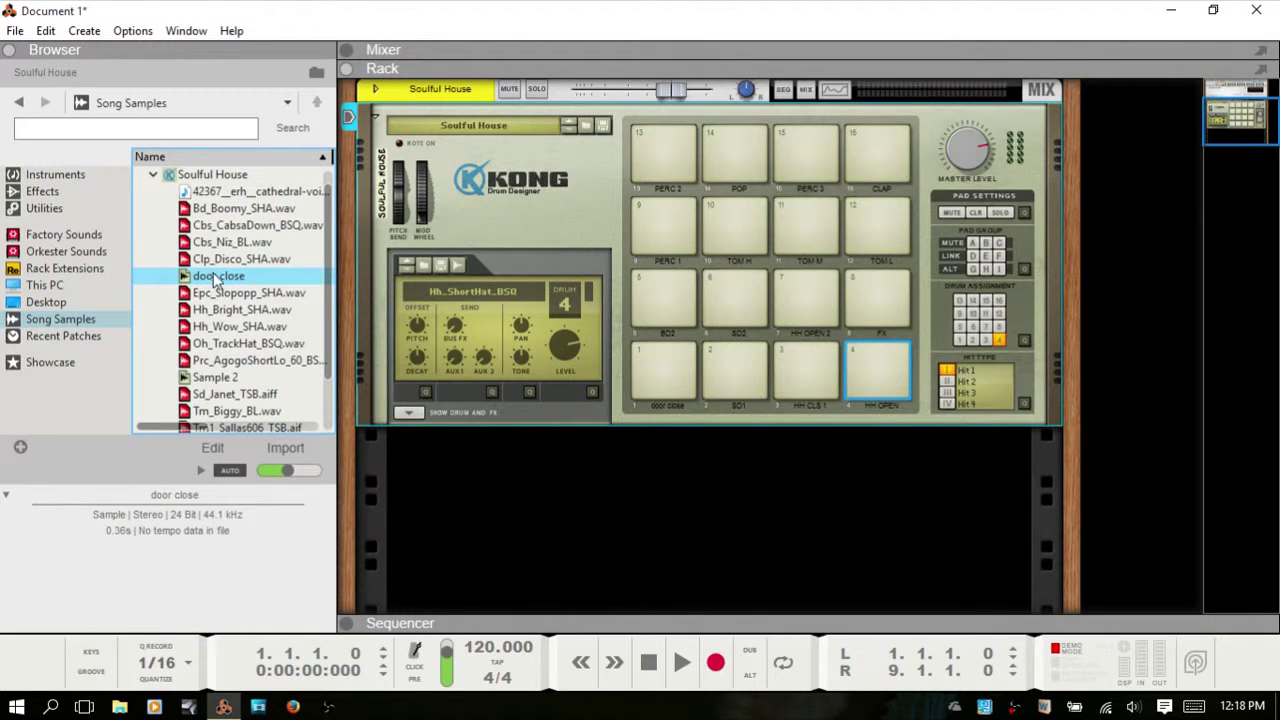
- Close the door close sample editor unchanged, then show pad 1's drum module and effects
{"action": "left_click", "coordinate": [210, 450]}
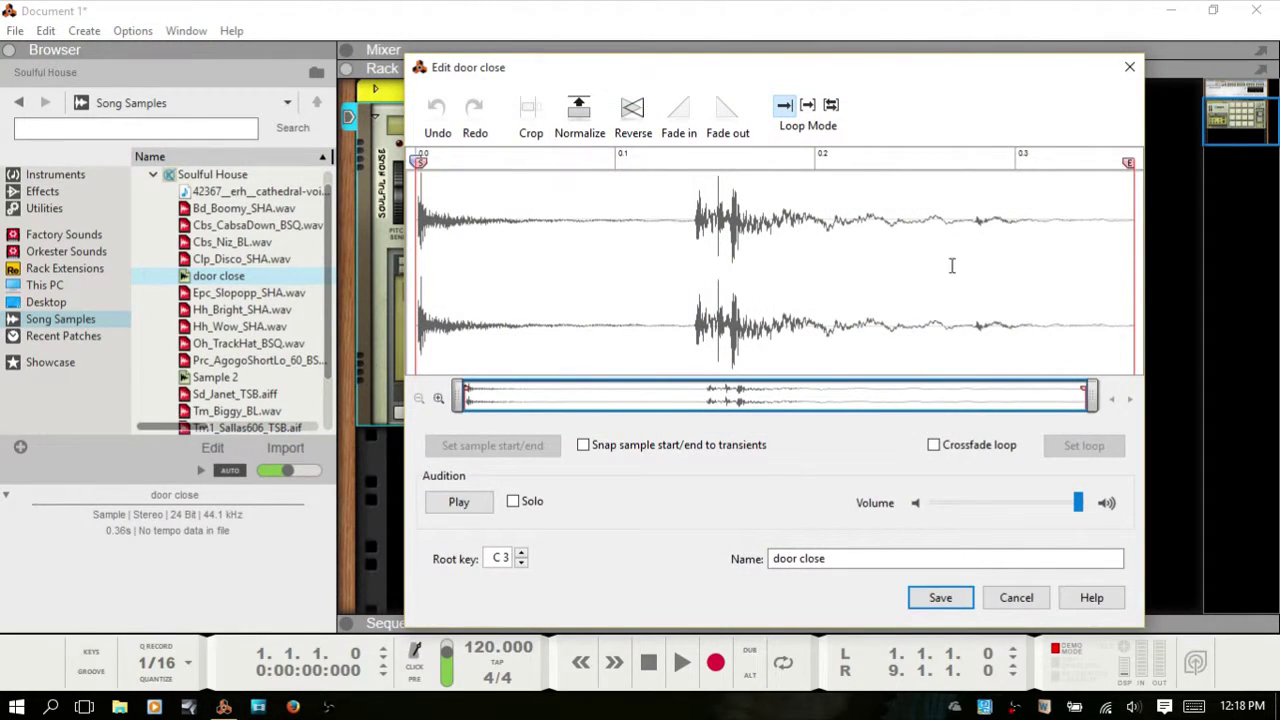
{"action": "left_click", "coordinate": [1016, 597]}
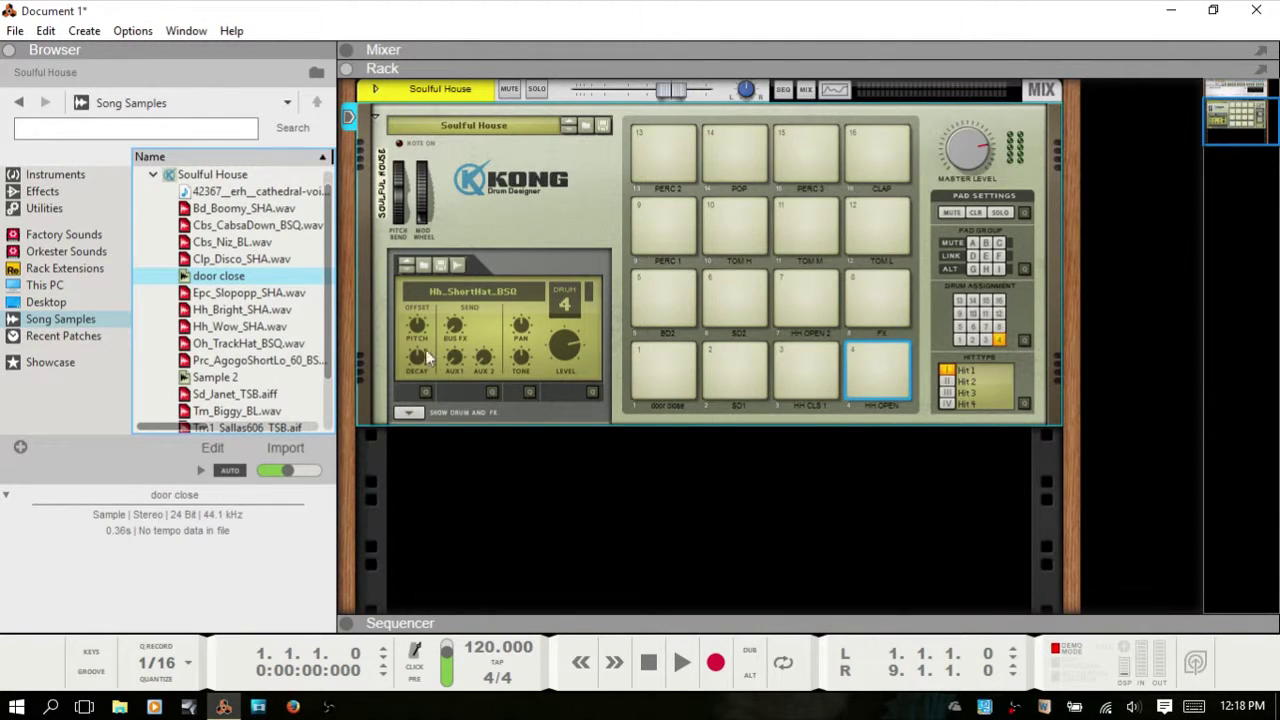
{"action": "left_click", "coordinate": [668, 362]}
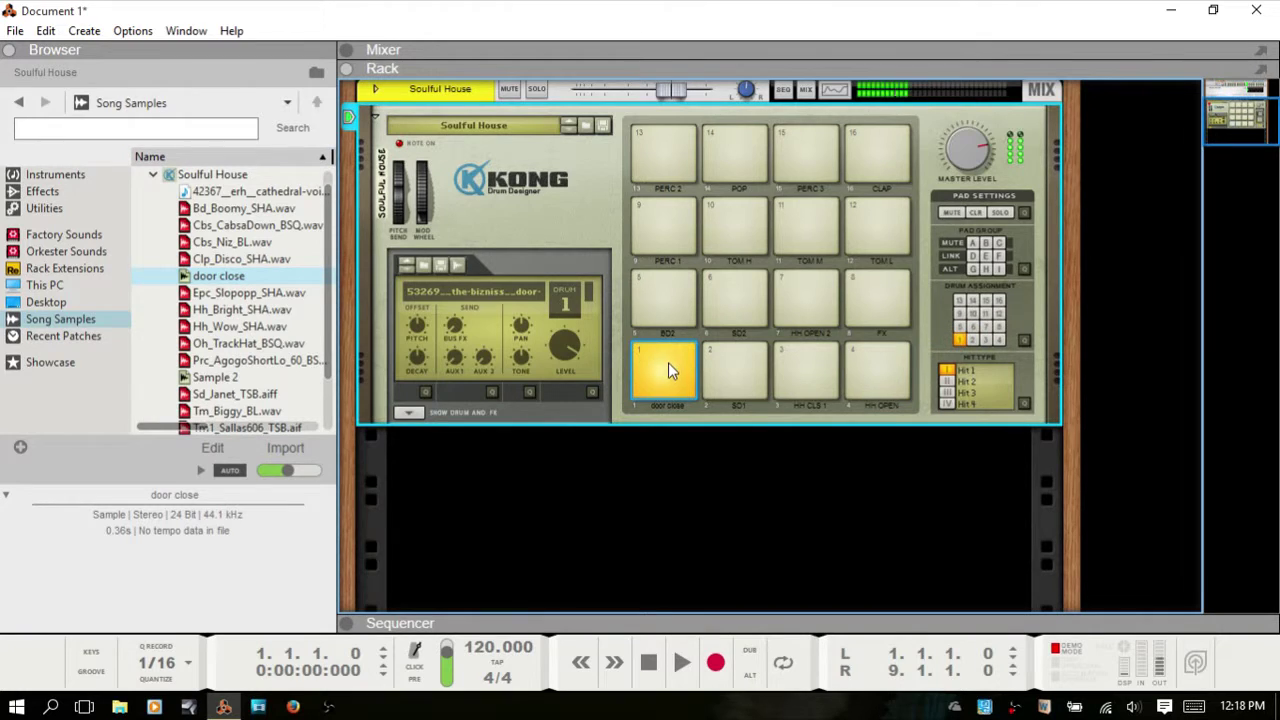
{"action": "left_click", "coordinate": [409, 412]}
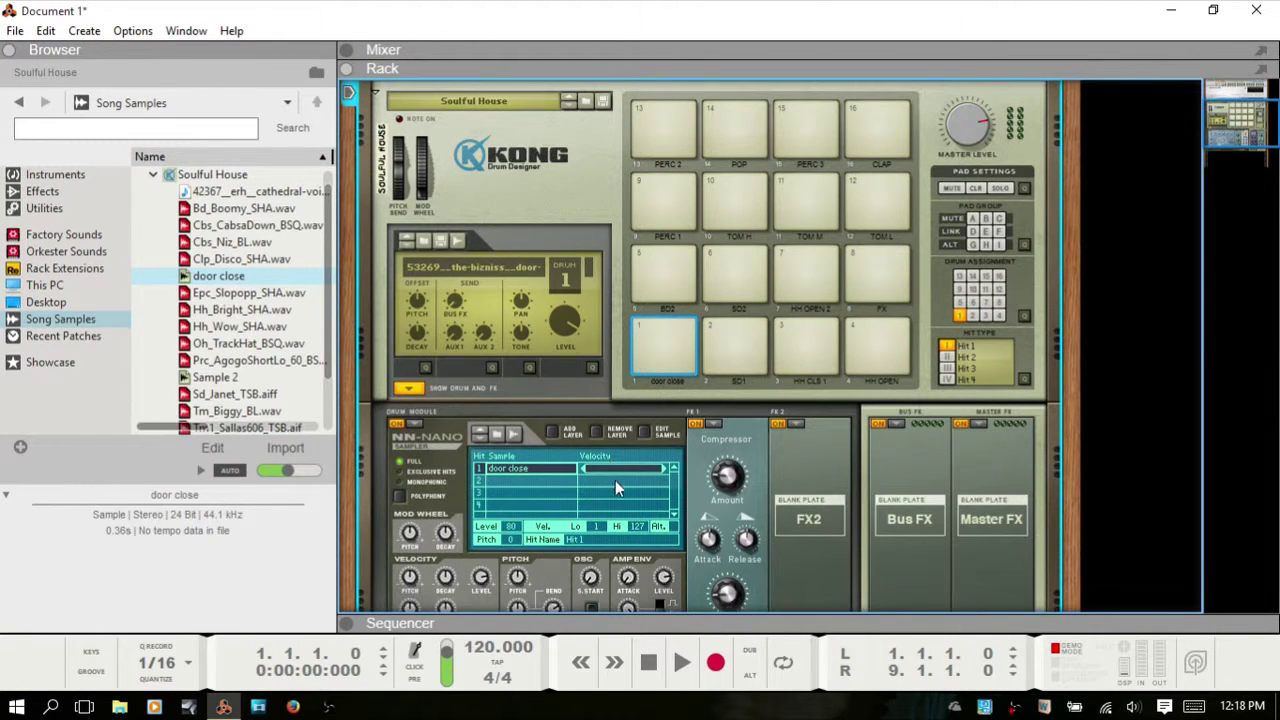
- Check pad 1's sample in the editor without changes, then collapse the Soulful House browser list
{"action": "left_click", "coordinate": [645, 429]}
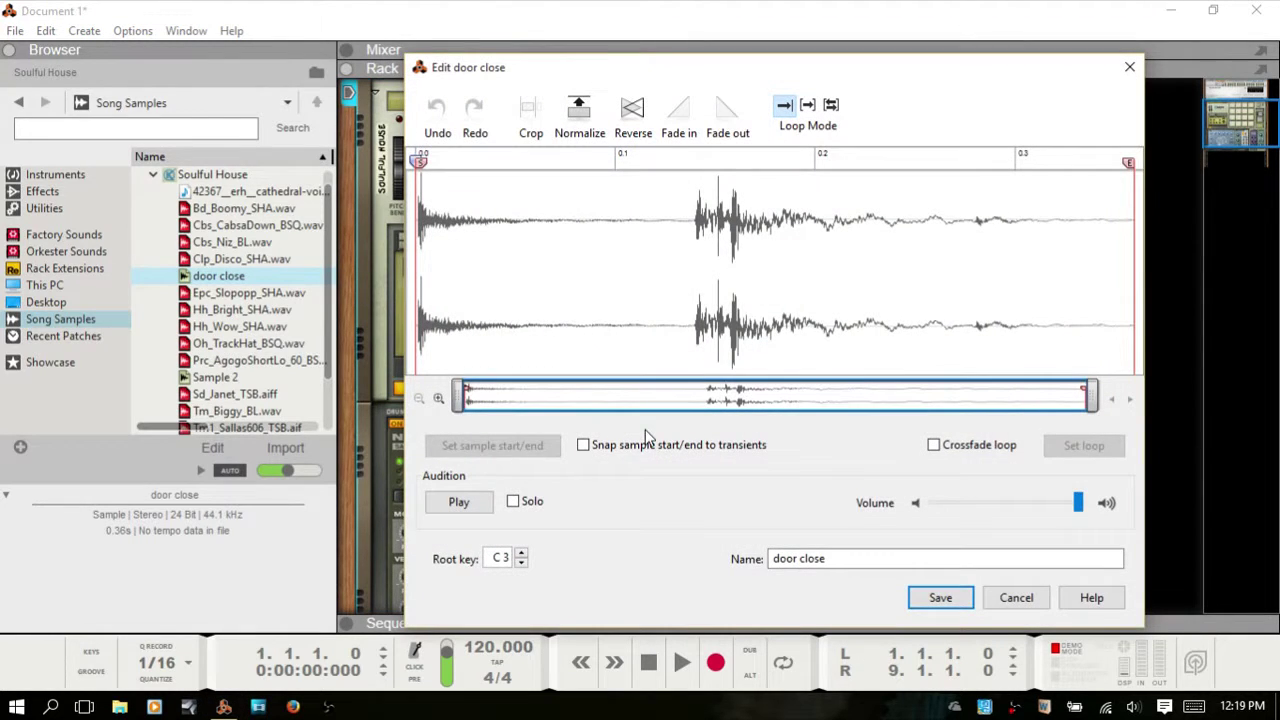
{"action": "left_click", "coordinate": [1012, 597]}
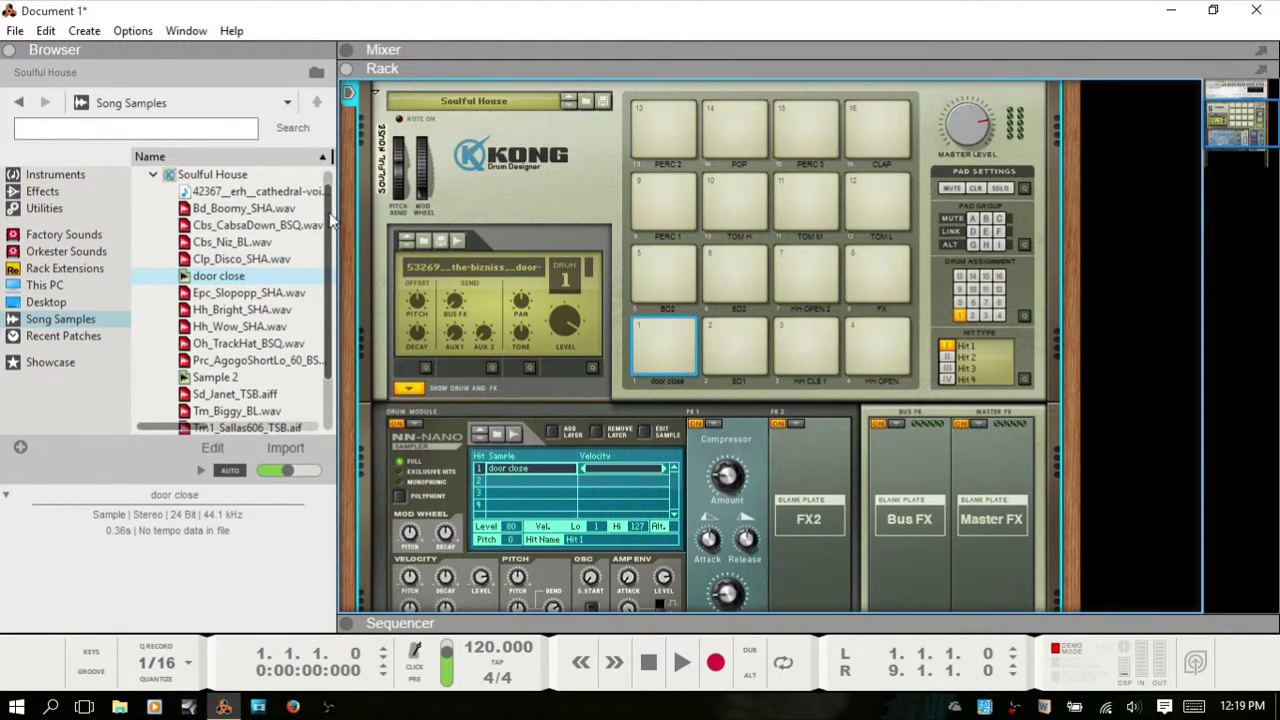
{"action": "left_click_drag", "start_coordinate": [333, 220], "coordinate": [333, 277]}
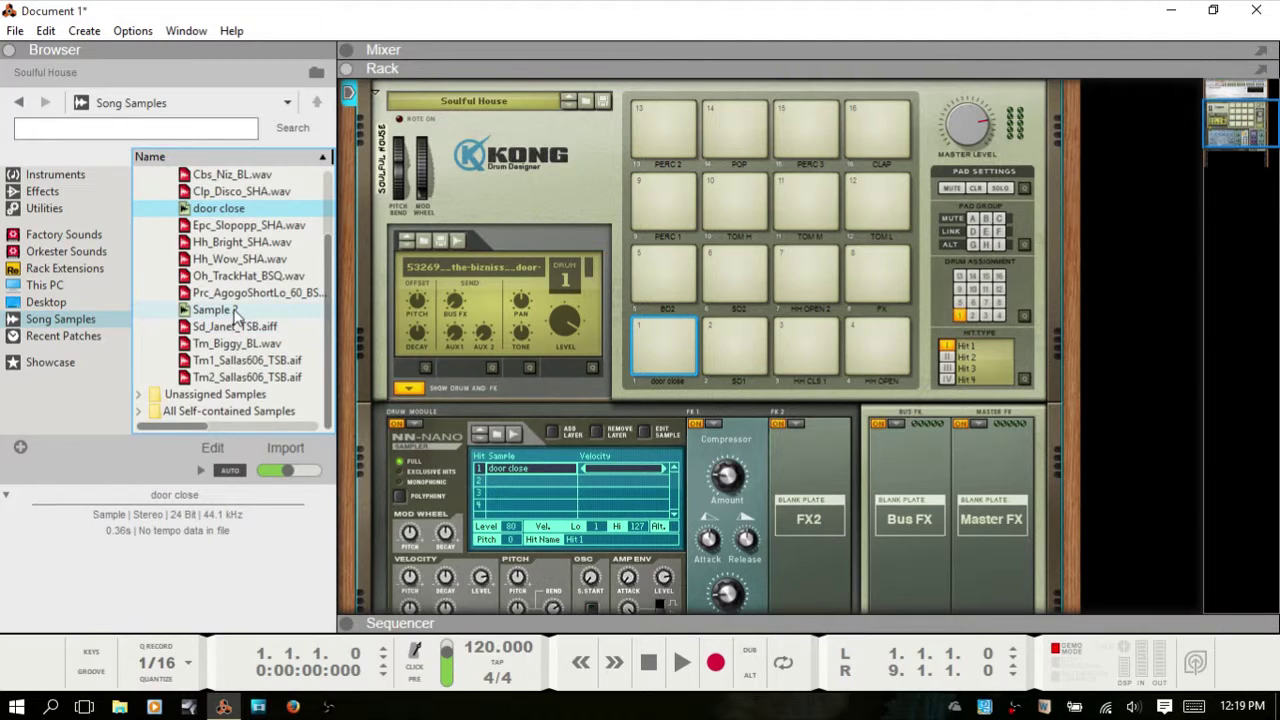
{"action": "scroll", "coordinate": [238, 320], "scroll_direction": "up", "scroll_amount": 3}
{"action": "left_click", "coordinate": [153, 192]}
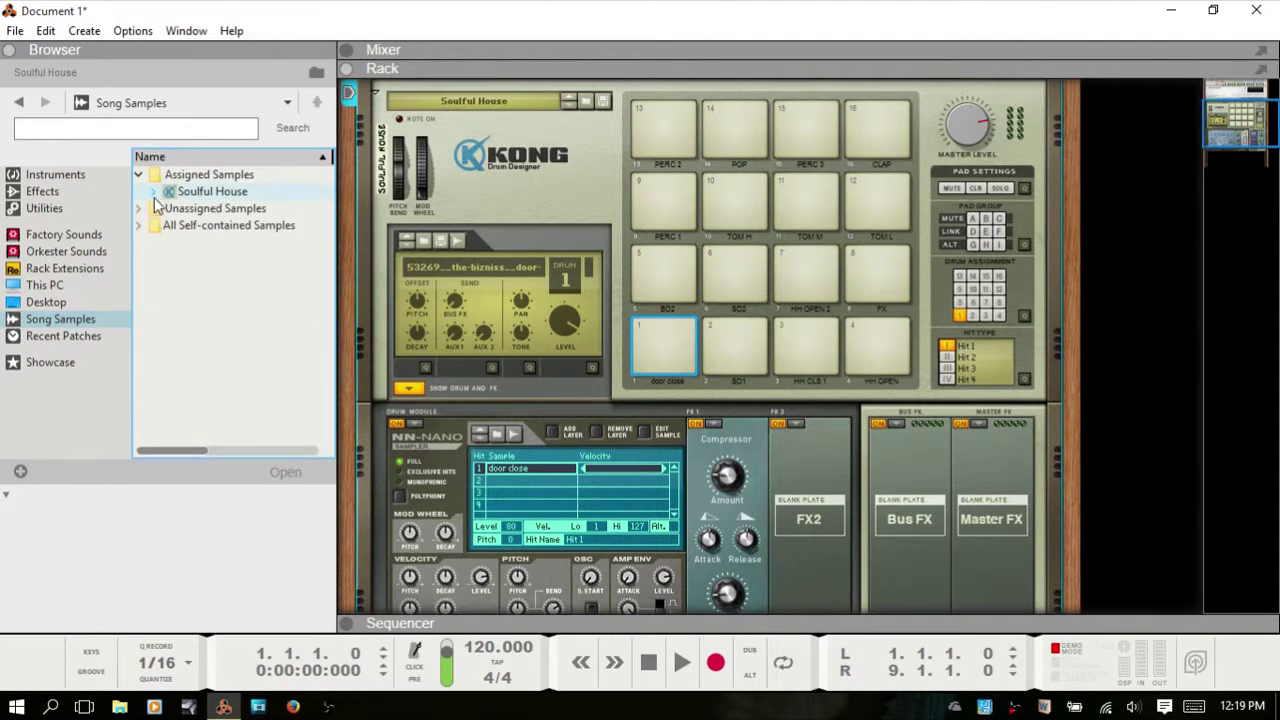
{"action": "left_click", "coordinate": [139, 225]}
{"action": "left_click", "coordinate": [169, 243]}
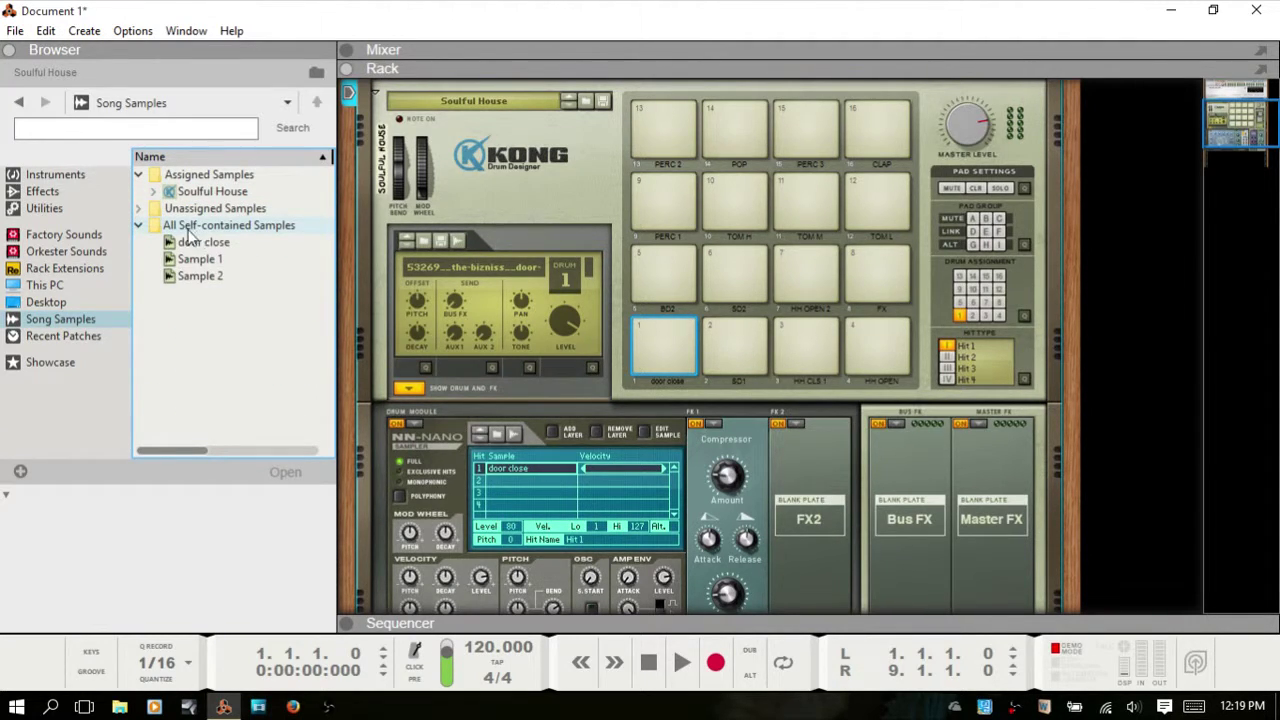
{"action": "left_click", "coordinate": [205, 277]}
{"action": "left_click", "coordinate": [198, 245]}
{"action": "left_click", "coordinate": [140, 226]}
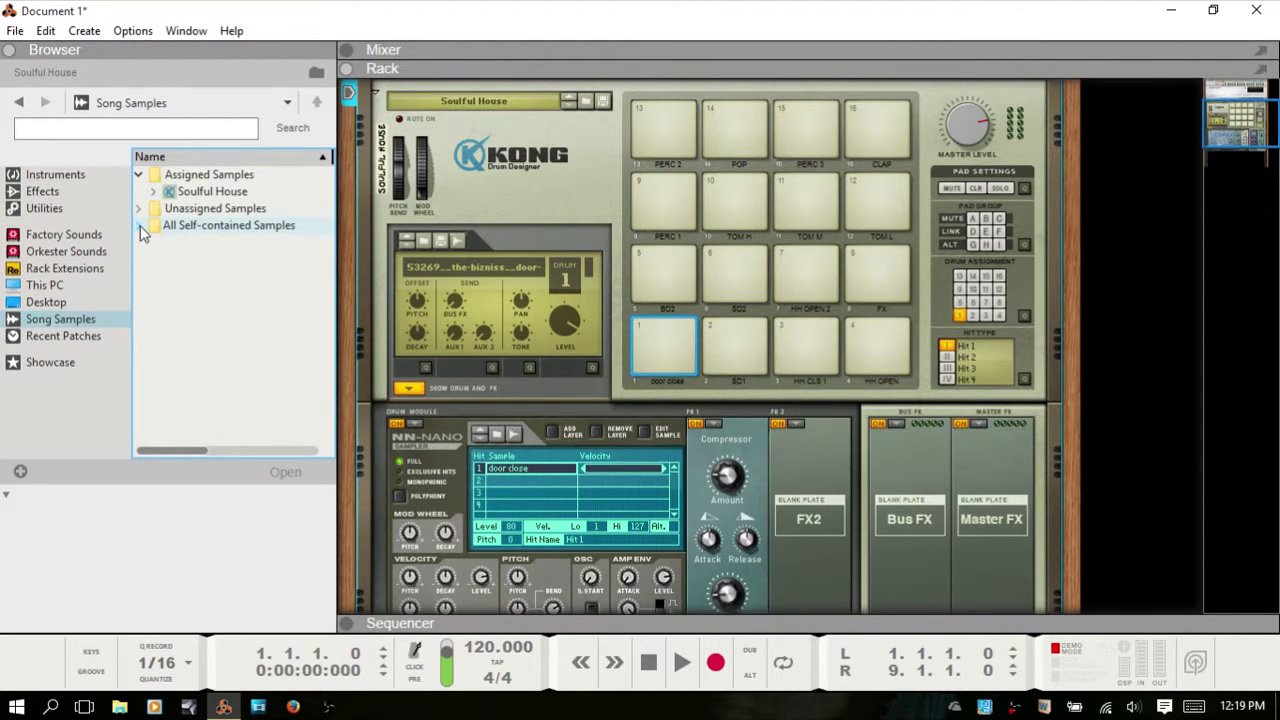
- Hide the sample browser with F3 and collapse Kong's Show Drum and FX section
{"action": "key", "text": "F3"}
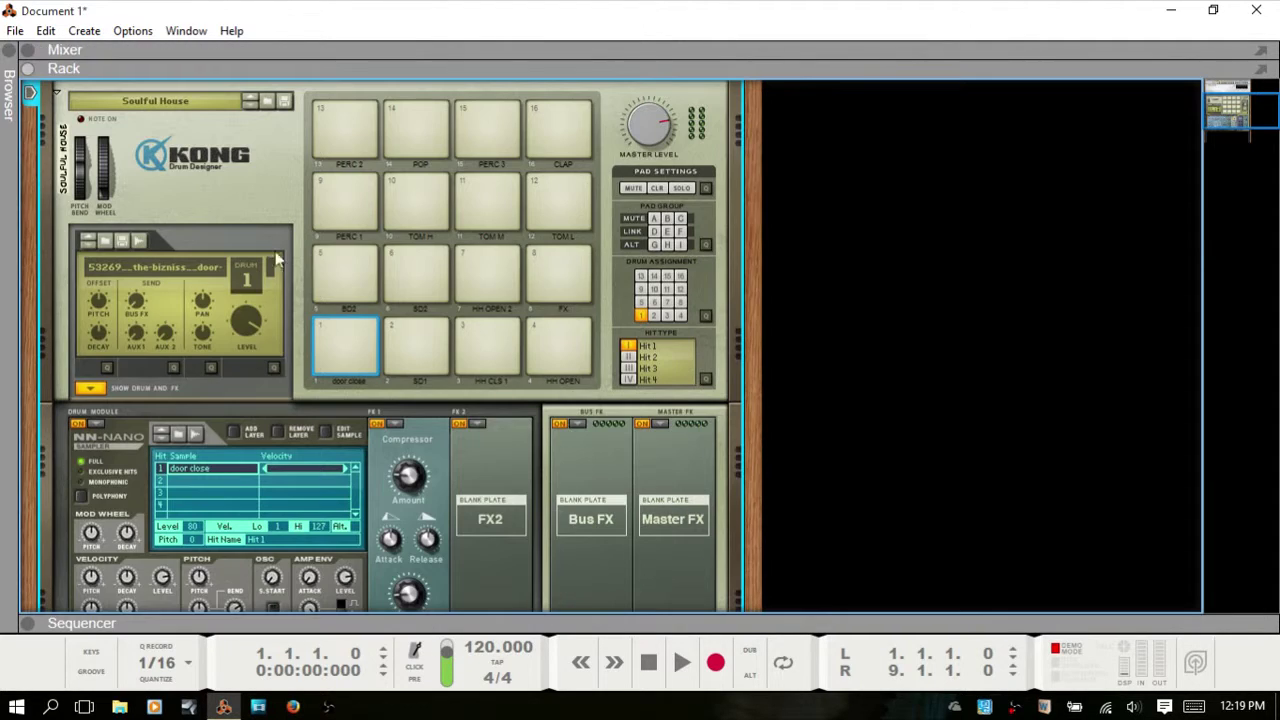
{"action": "scroll", "coordinate": [561, 299], "scroll_direction": "up", "scroll_amount": 1}
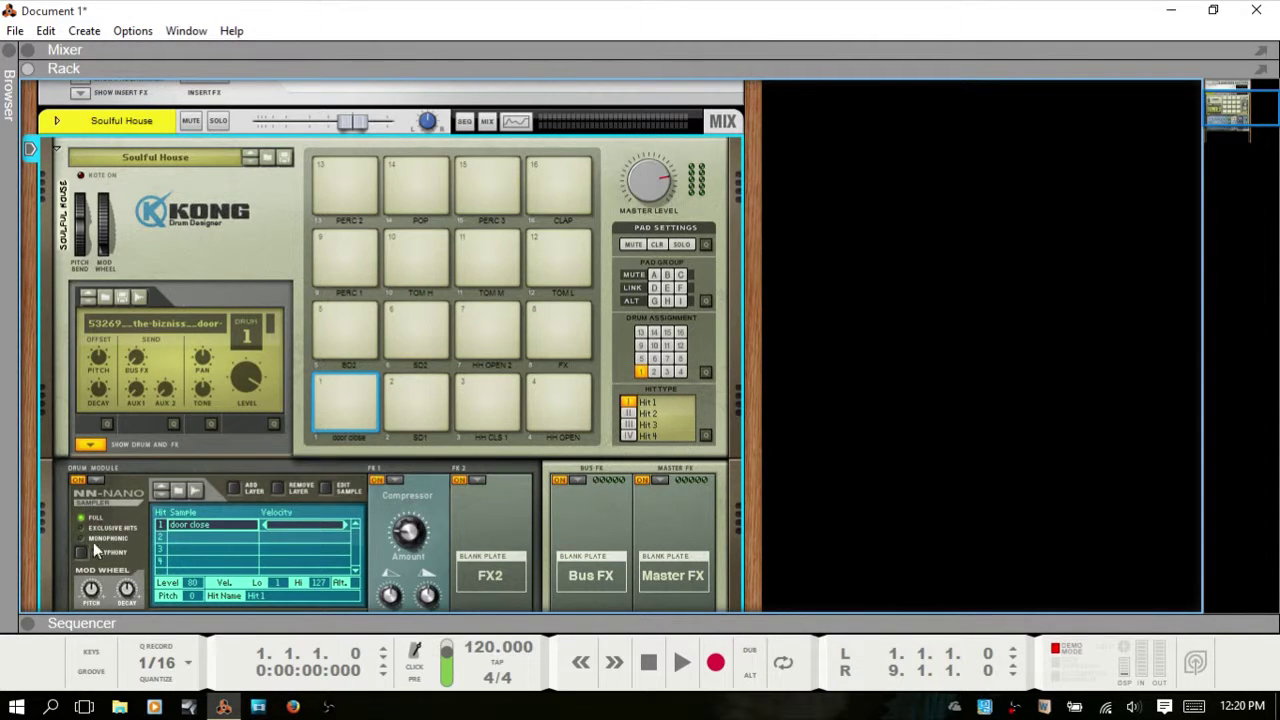
{"action": "scroll", "coordinate": [182, 504], "scroll_direction": "down", "scroll_amount": 2}
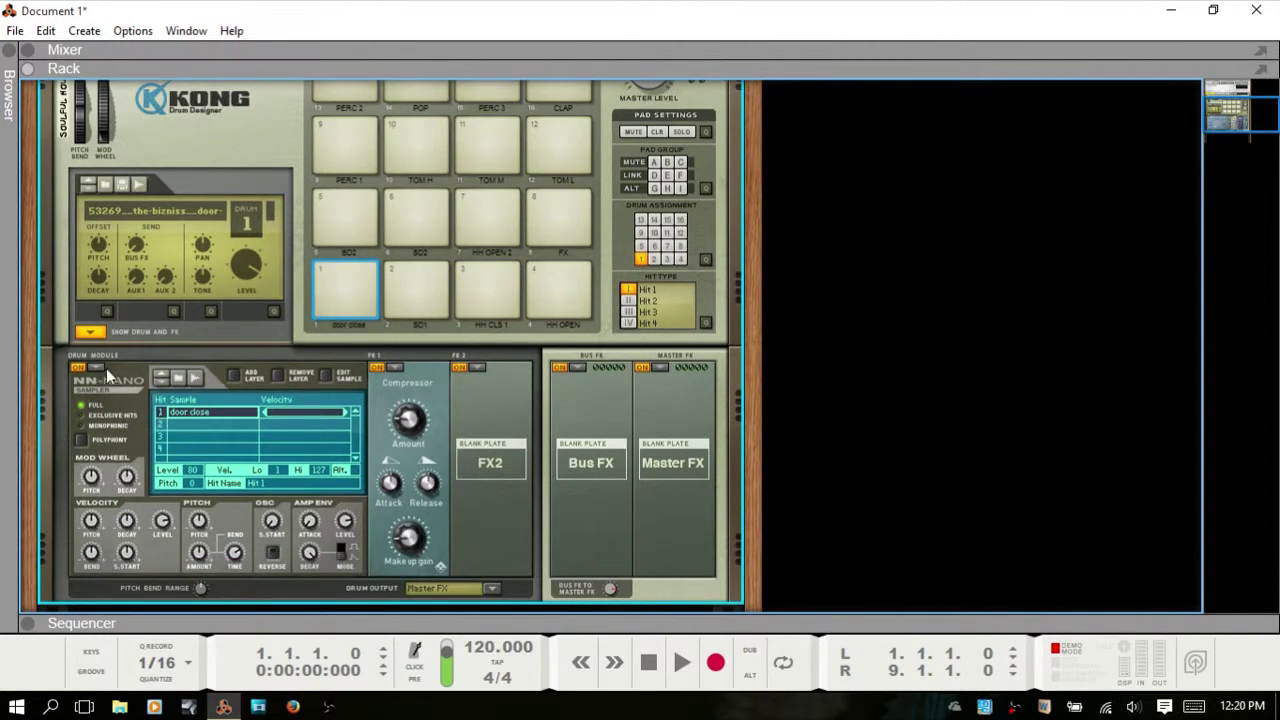
{"action": "left_click", "coordinate": [93, 331]}
{"action": "scroll", "coordinate": [200, 352], "scroll_direction": "up", "scroll_amount": 2}
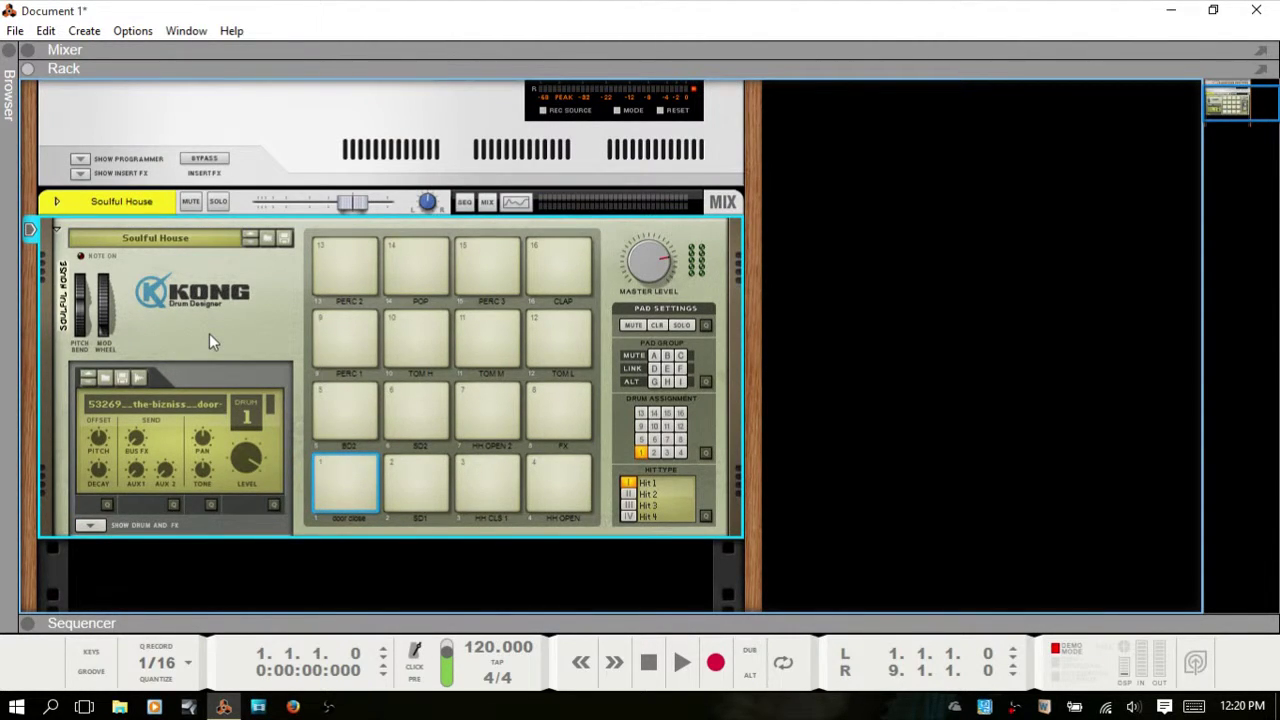